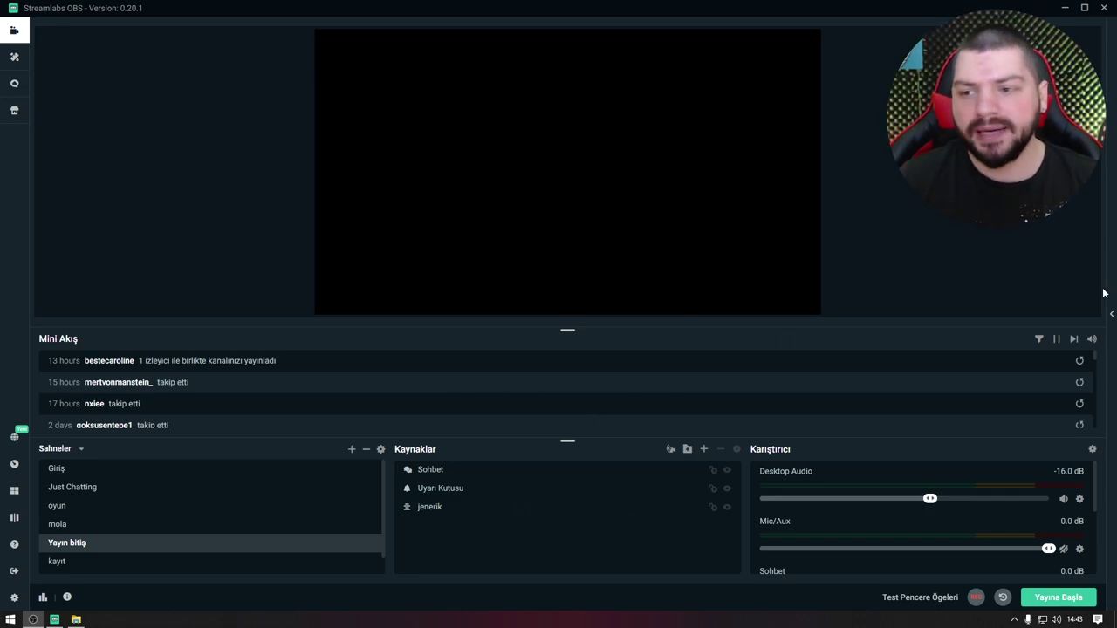
Step: Expand the stream chat and look through the recent follow and donation events in the Mini Akış feed
{"action": "left_click", "coordinate": [1112, 314]}
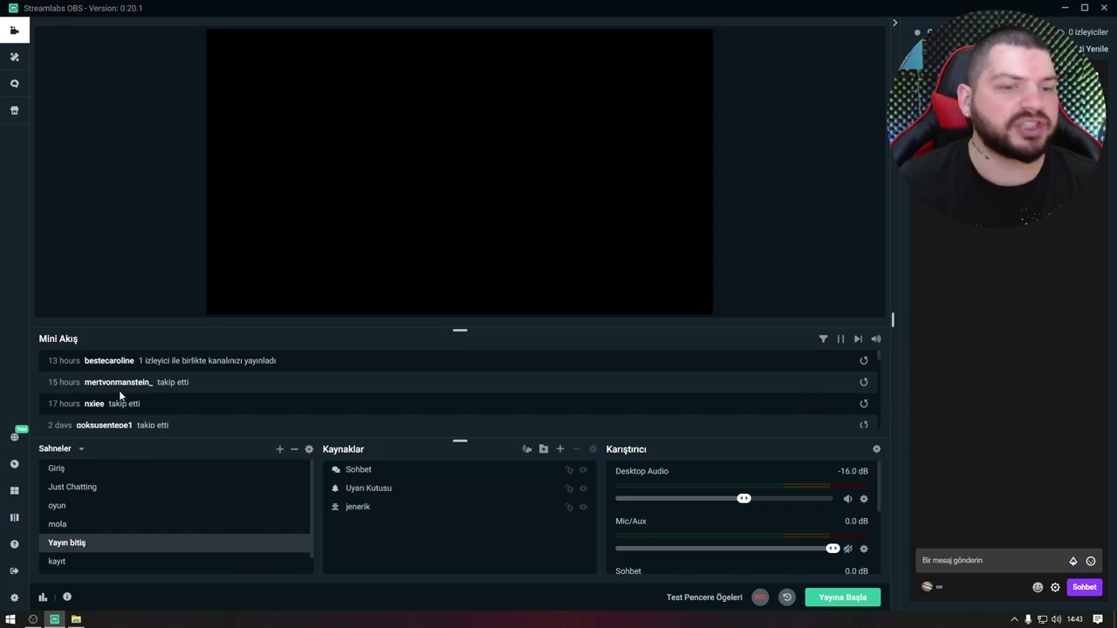
{"action": "scroll", "coordinate": [185, 382], "scroll_direction": "down", "scroll_amount": 10}
{"action": "scroll", "coordinate": [183, 380], "scroll_direction": "up", "scroll_amount": 3}
{"action": "scroll", "coordinate": [305, 365], "scroll_direction": "down", "scroll_amount": 3}
{"action": "scroll", "coordinate": [304, 366], "scroll_direction": "down", "scroll_amount": 5}
{"action": "scroll", "coordinate": [273, 385], "scroll_direction": "down", "scroll_amount": 3}
{"action": "scroll", "coordinate": [266, 397], "scroll_direction": "up", "scroll_amount": 3}
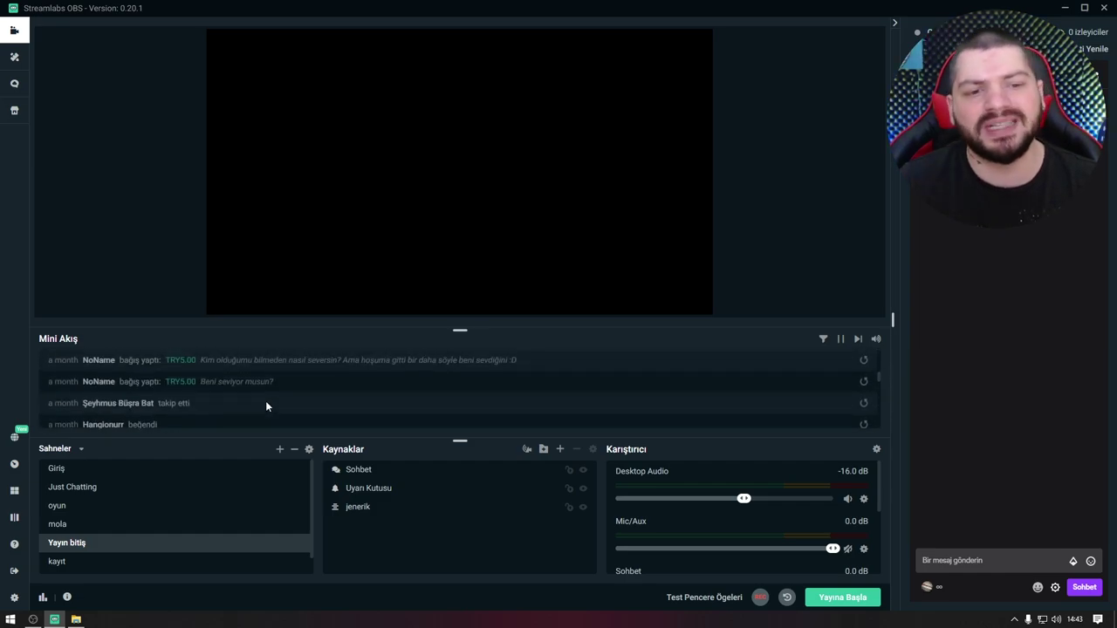
{"action": "scroll", "coordinate": [266, 406], "scroll_direction": "up", "scroll_amount": 10}
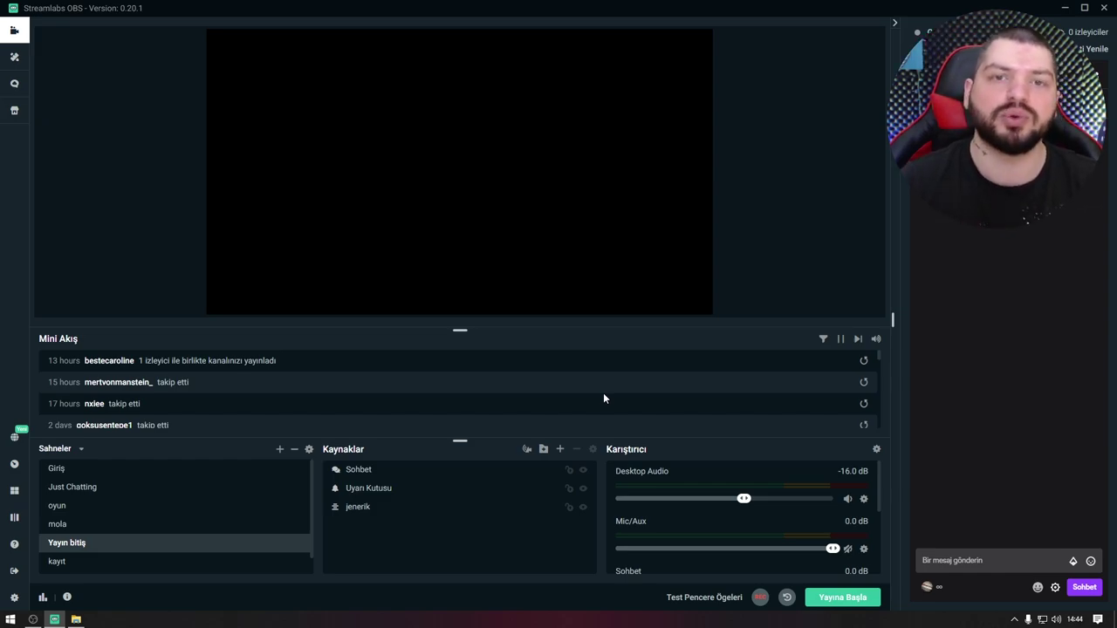
{"action": "mouse_move", "coordinate": [71, 615]}
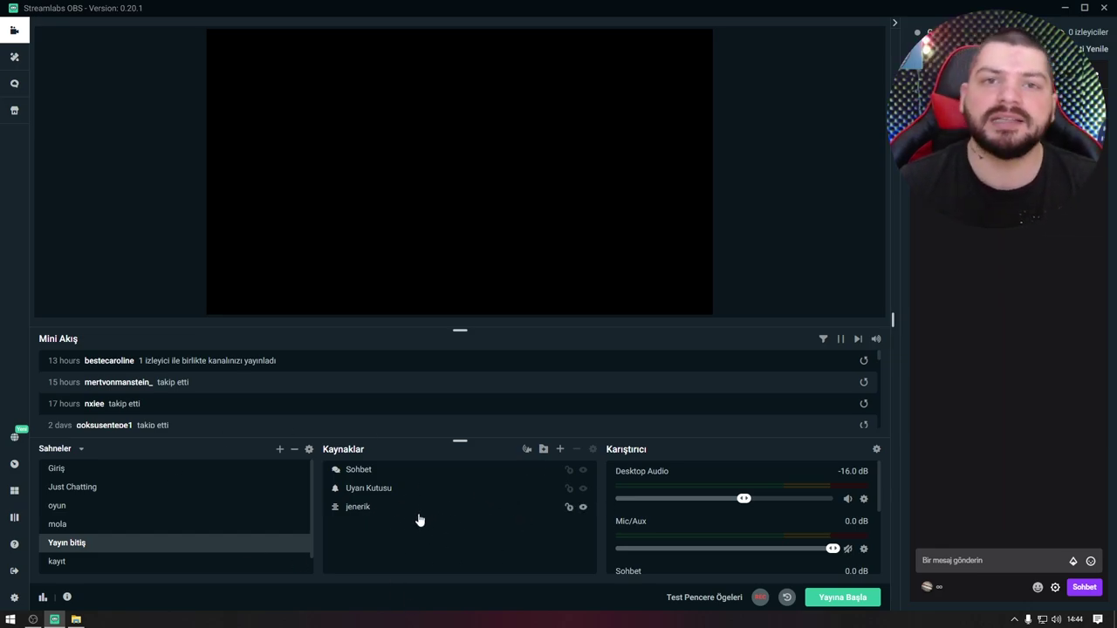
{"action": "right_click", "coordinate": [380, 537]}
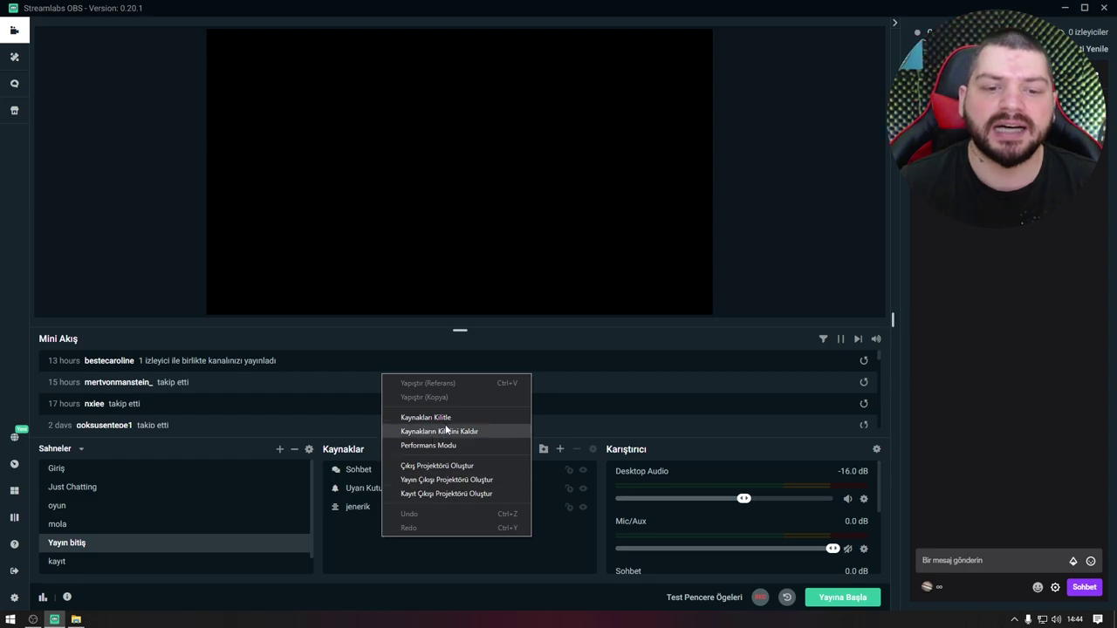
{"action": "left_click", "coordinate": [369, 540]}
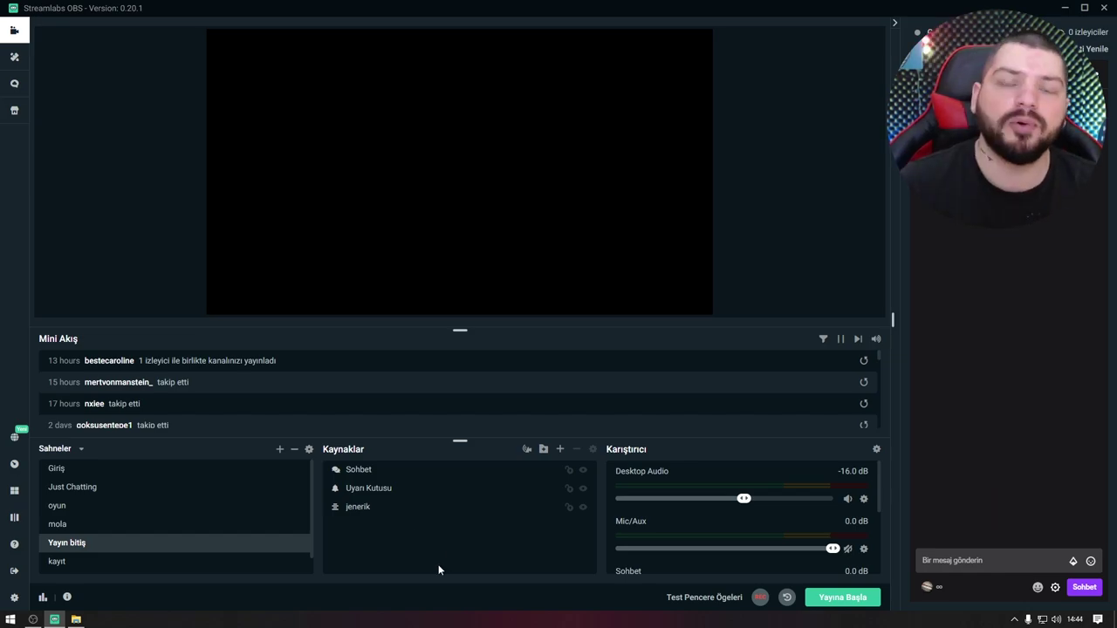
Step: Examine the available source types and the options for adding an Uyarı Kutusu widget, without adding a source
{"action": "left_click", "coordinate": [561, 449]}
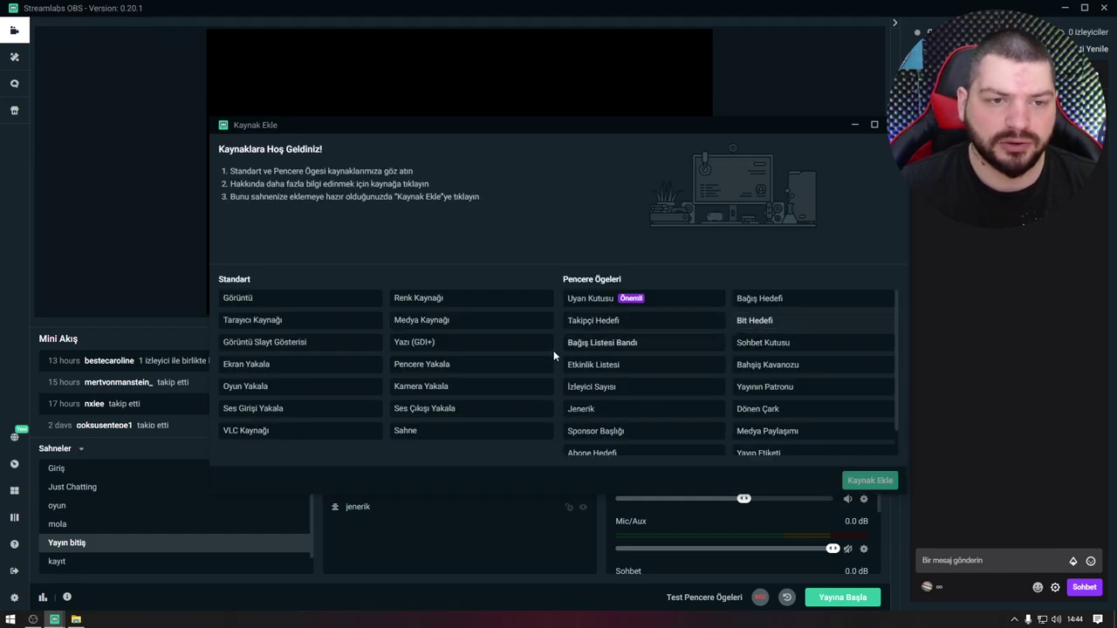
{"action": "scroll", "coordinate": [609, 305], "scroll_direction": "down", "scroll_amount": 2}
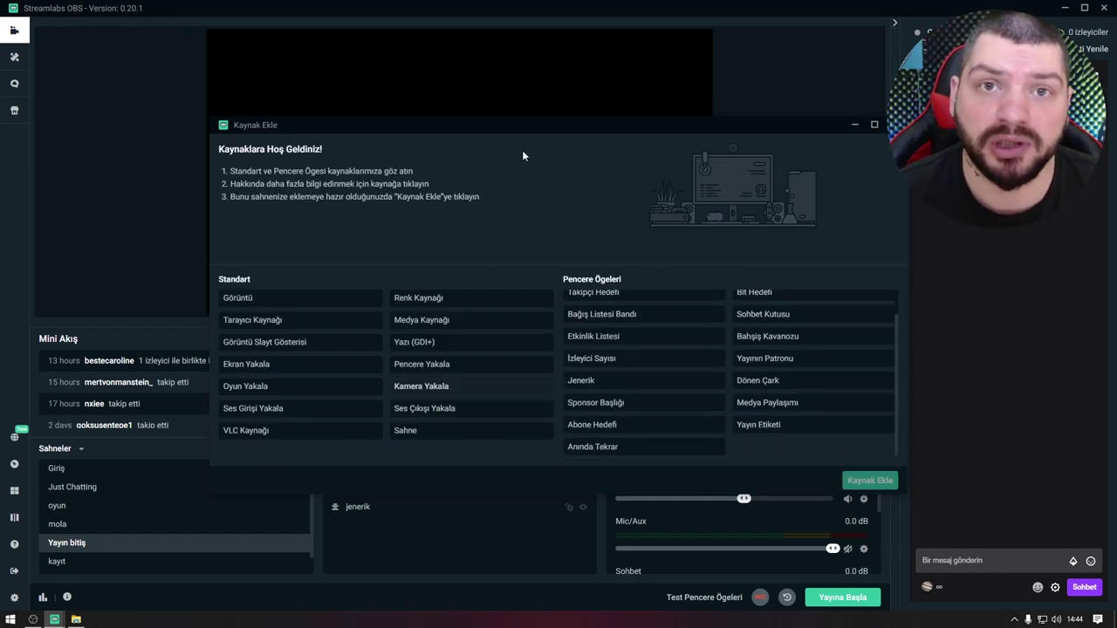
{"action": "scroll", "coordinate": [646, 305], "scroll_direction": "up", "scroll_amount": 2}
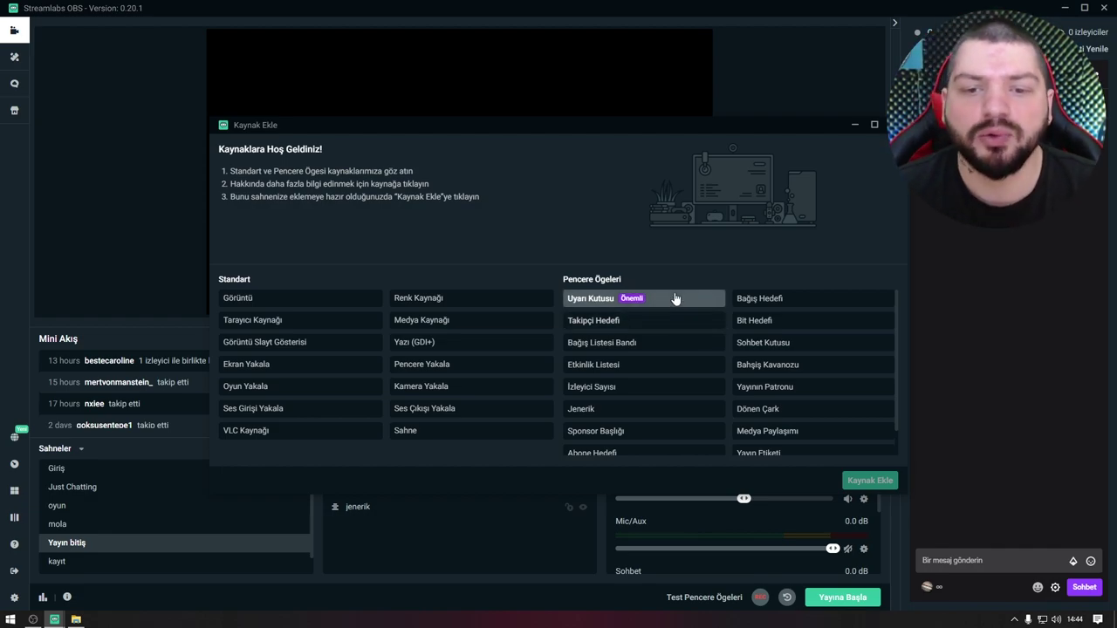
{"action": "left_click", "coordinate": [653, 305]}
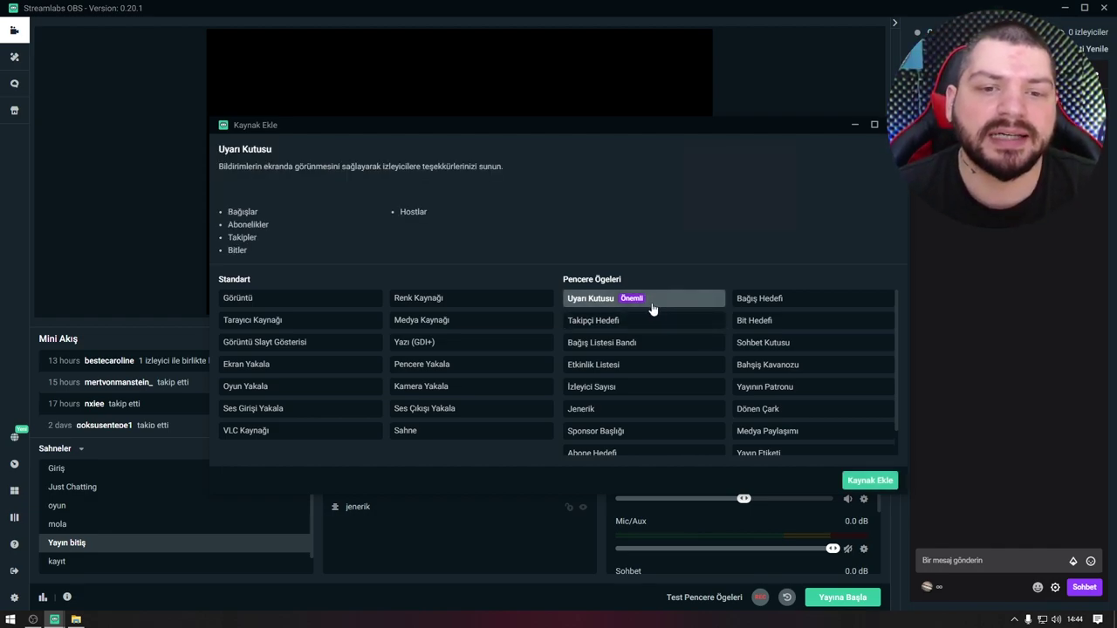
{"action": "left_click", "coordinate": [879, 484]}
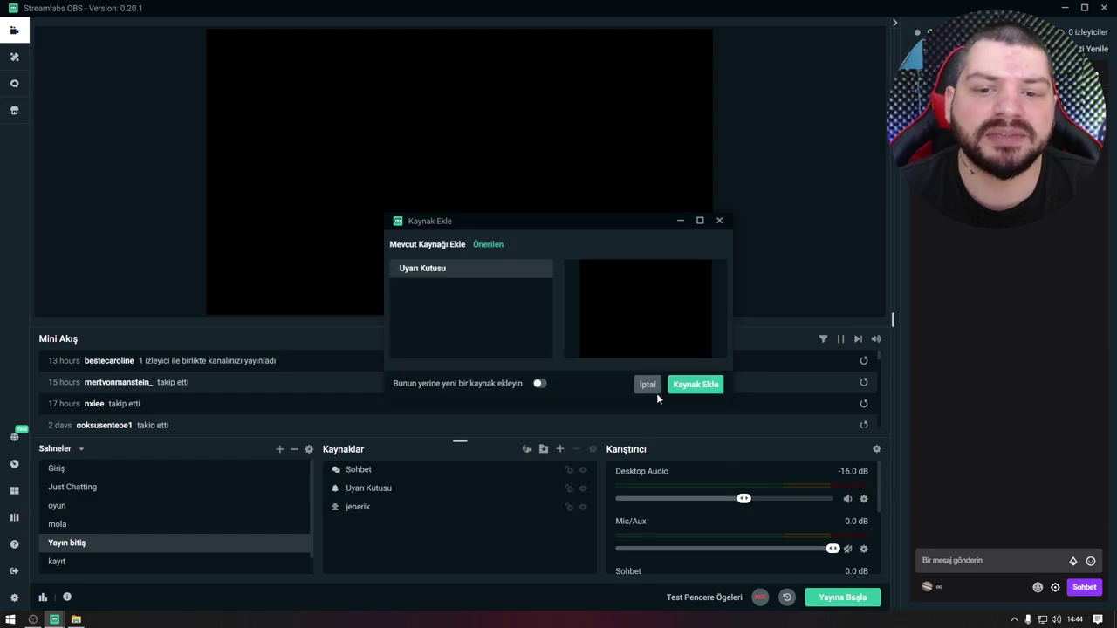
{"action": "left_click", "coordinate": [651, 389]}
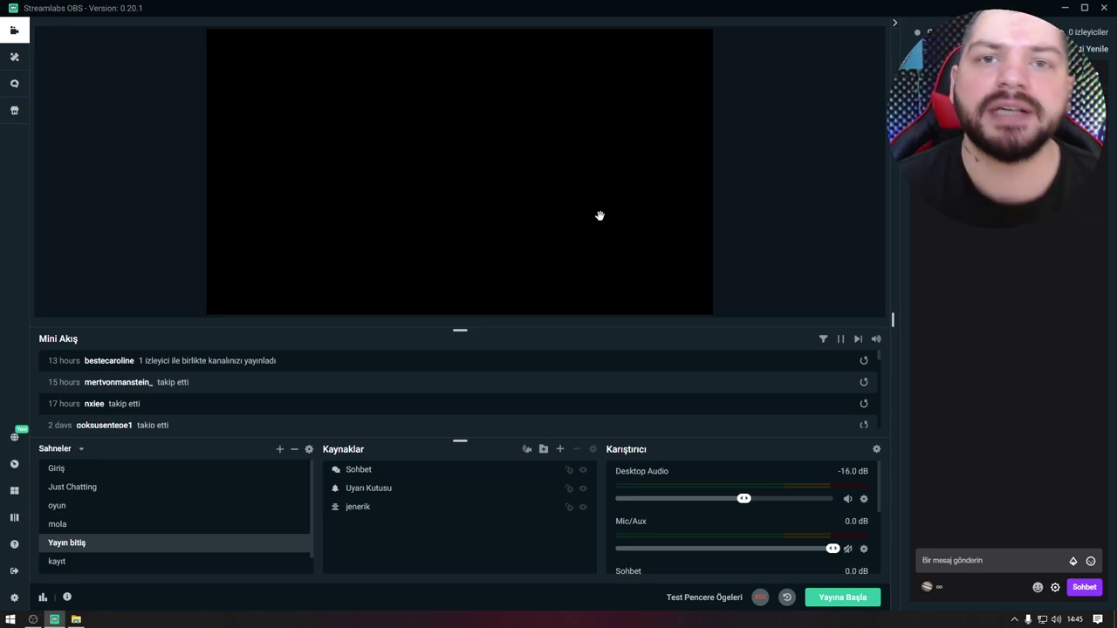
Step: Look through the Pencere Ögeleri widgets that can be added as sources and close the source list
{"action": "left_click", "coordinate": [559, 450]}
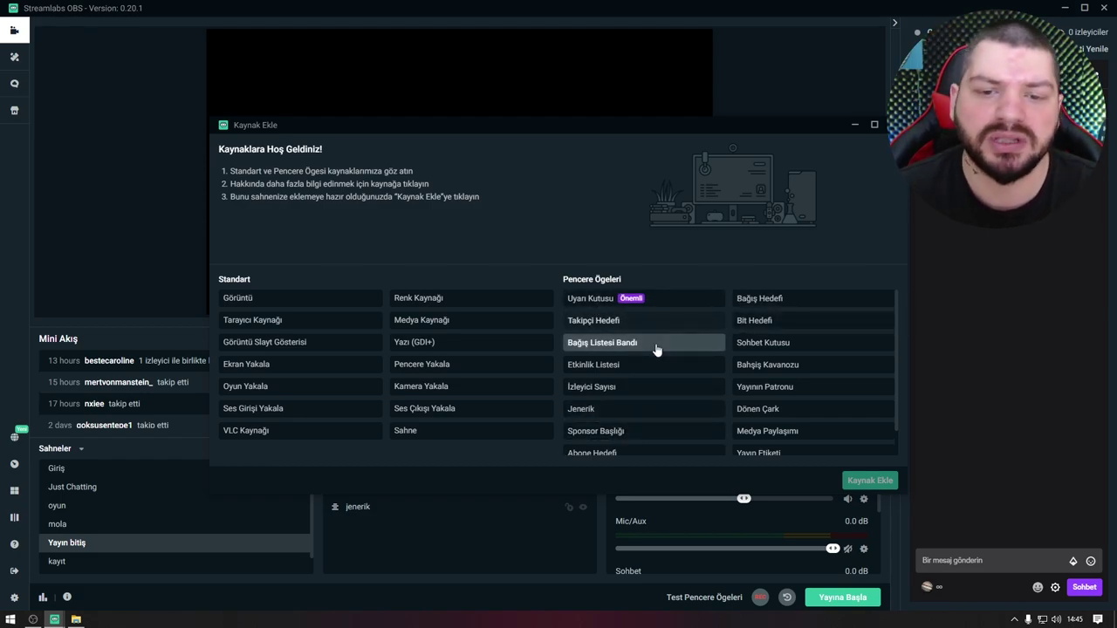
{"action": "scroll", "coordinate": [761, 370], "scroll_direction": "down", "scroll_amount": 1}
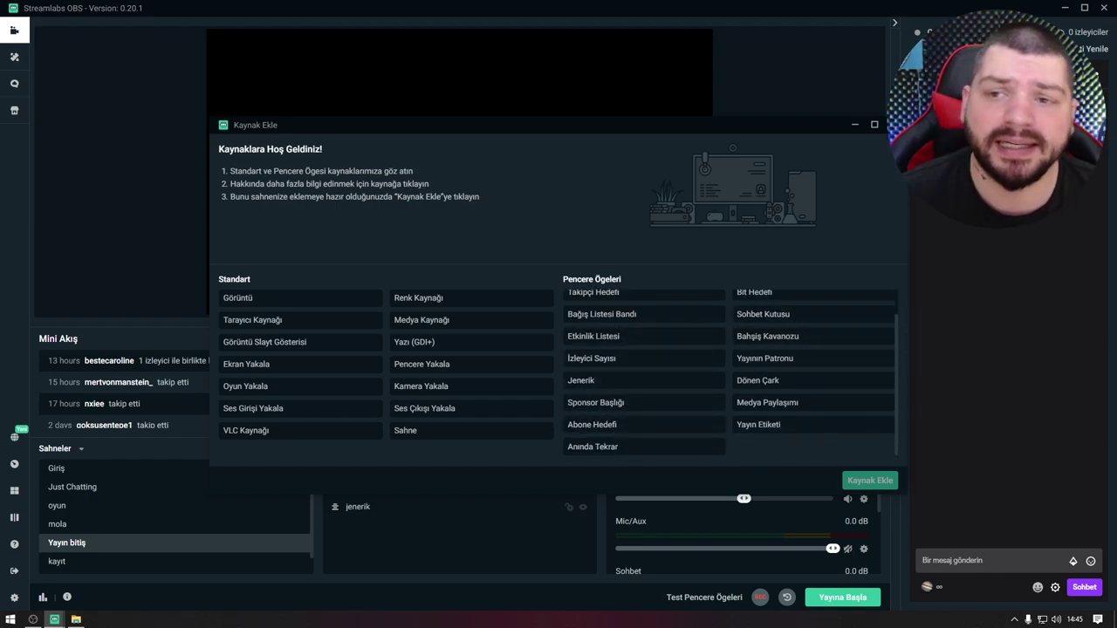
{"action": "left_click", "coordinate": [894, 124]}
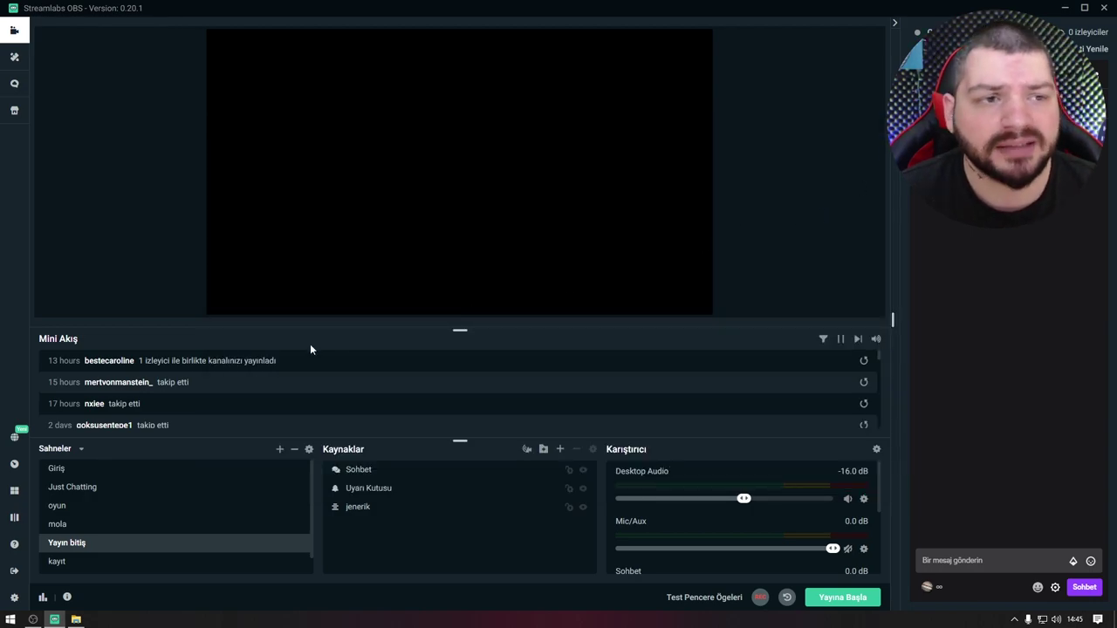
Step: Open the theme library, examine the Tiger by OWN3D.TV scene theme with its matching widget themes, and return to the listing
{"action": "left_click", "coordinate": [25, 58]}
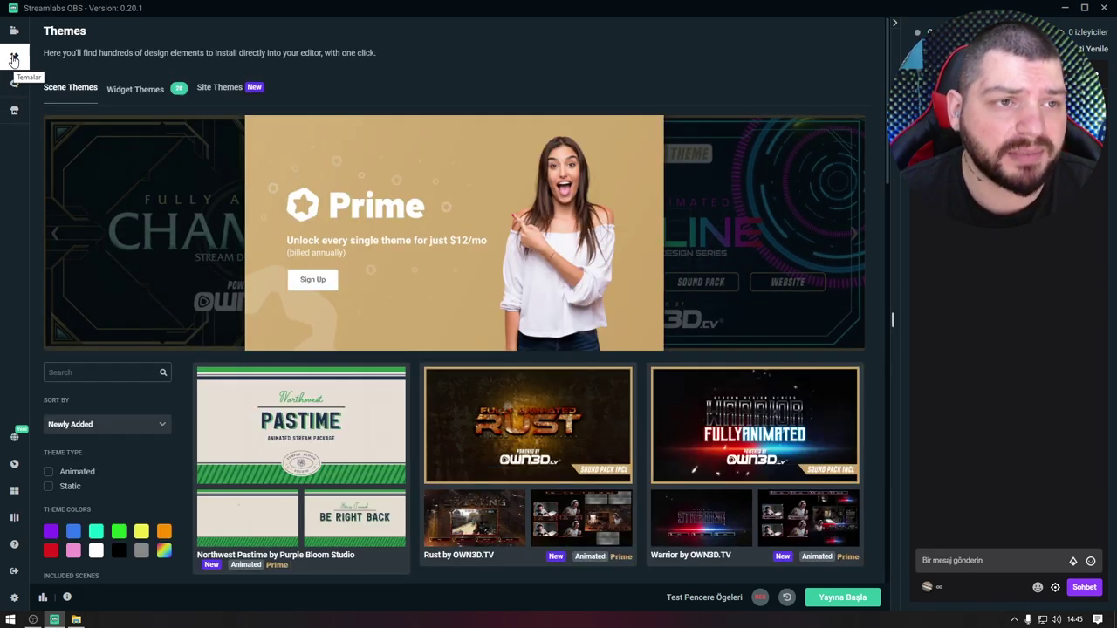
{"action": "scroll", "coordinate": [623, 467], "scroll_direction": "down", "scroll_amount": 2}
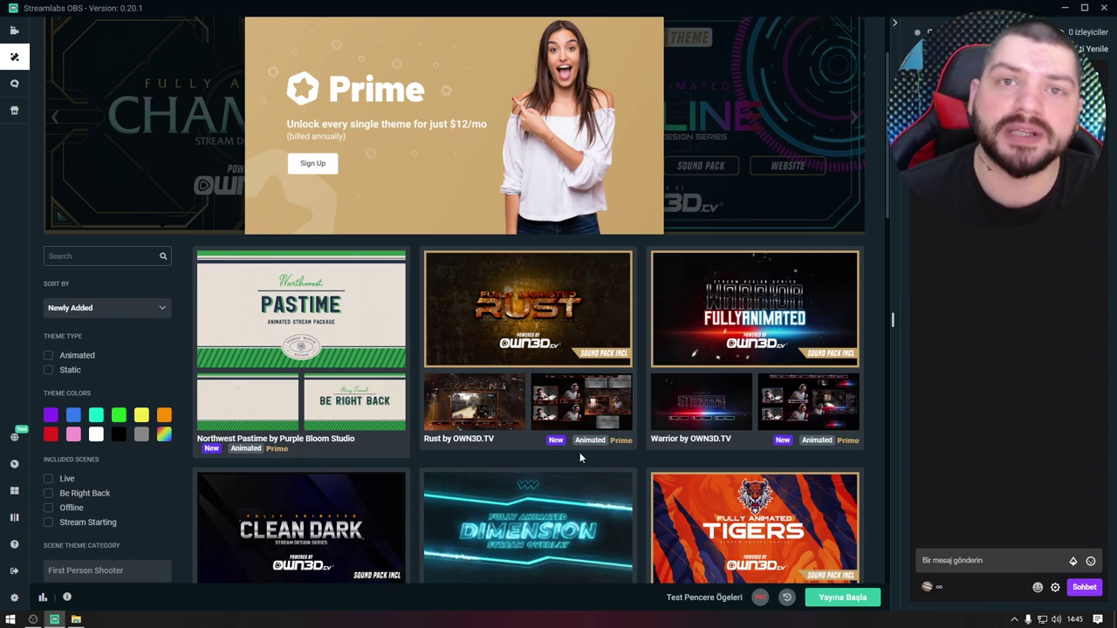
{"action": "scroll", "coordinate": [571, 456], "scroll_direction": "down", "scroll_amount": 1}
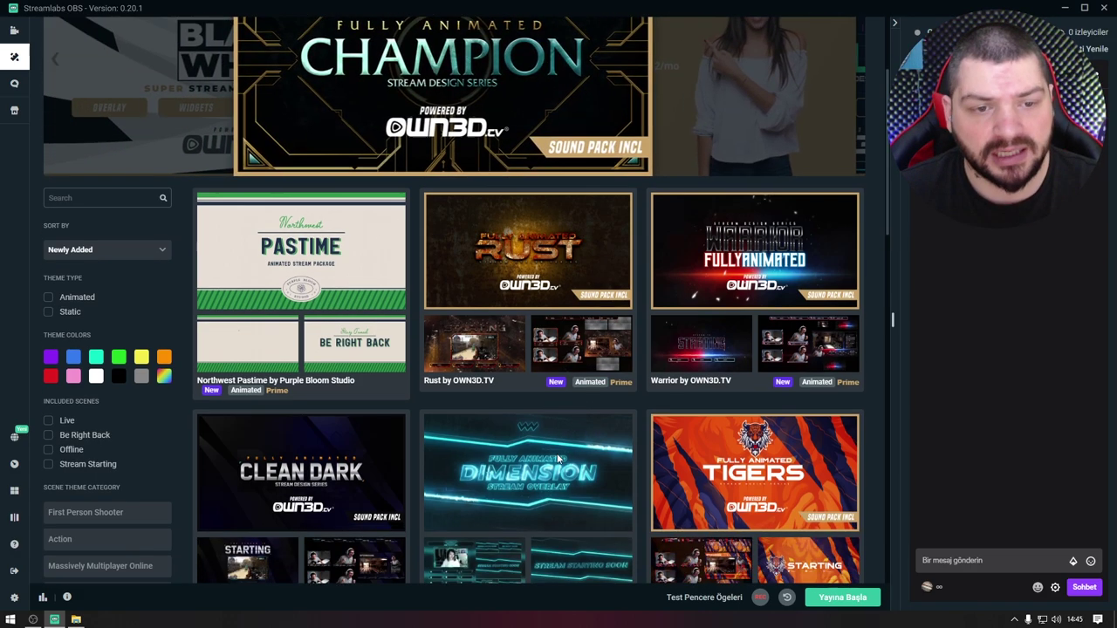
{"action": "left_click", "coordinate": [749, 474]}
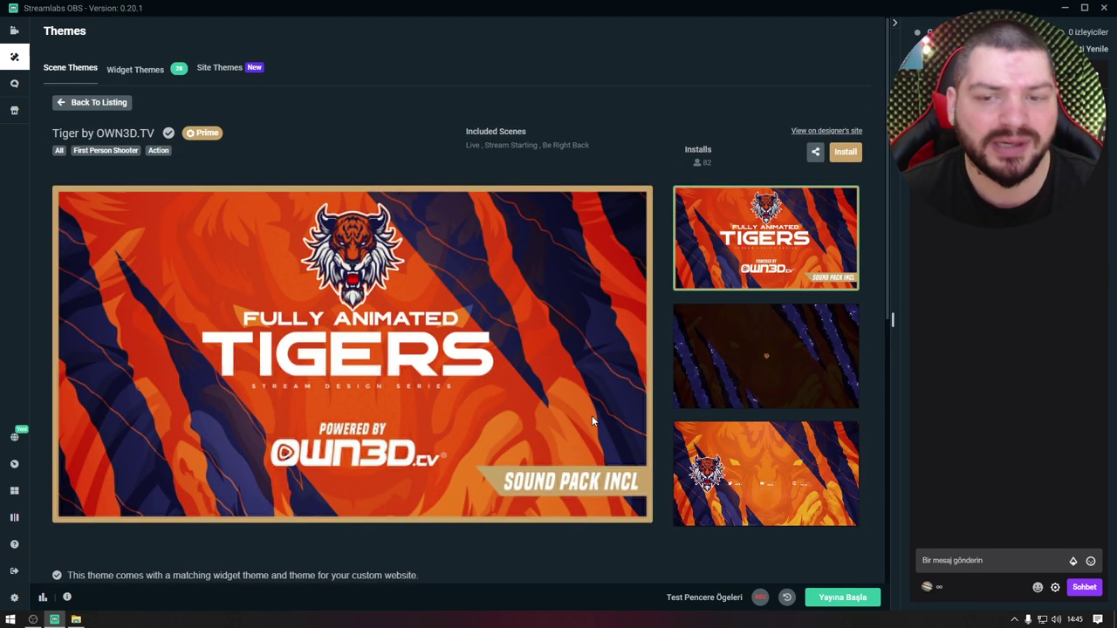
{"action": "scroll", "coordinate": [491, 347], "scroll_direction": "down", "scroll_amount": 1}
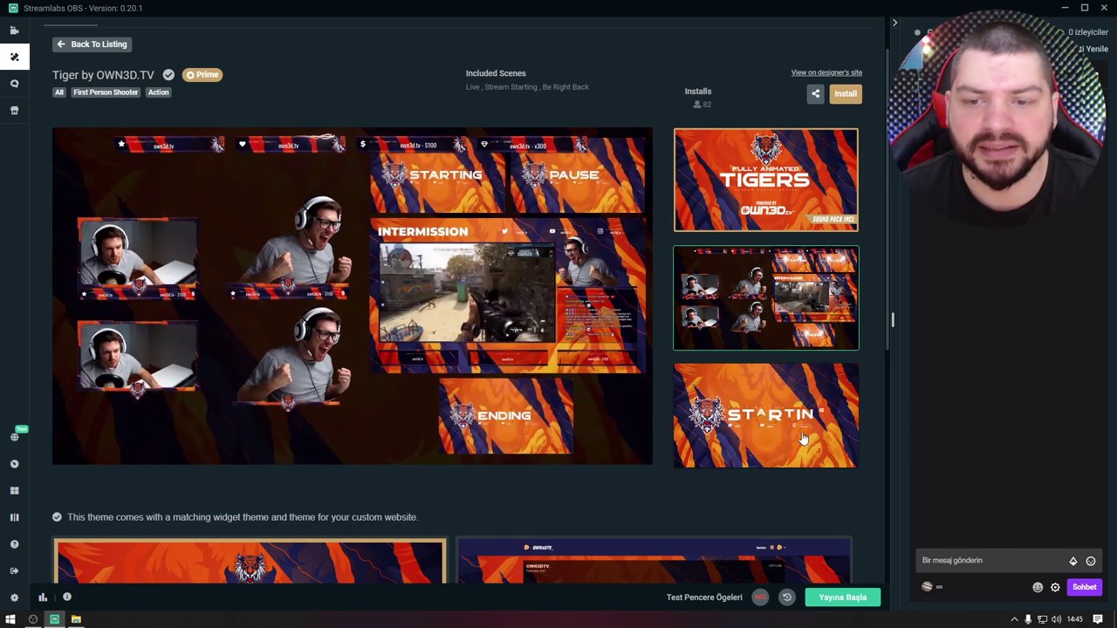
{"action": "scroll", "coordinate": [545, 421], "scroll_direction": "down", "scroll_amount": 5}
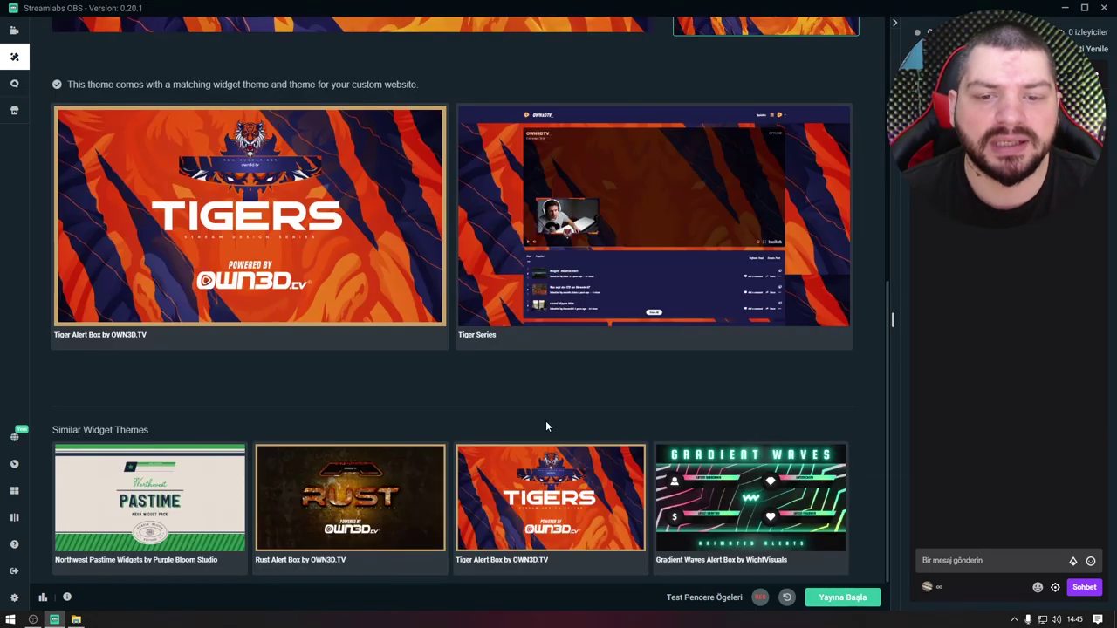
{"action": "scroll", "coordinate": [225, 346], "scroll_direction": "up", "scroll_amount": 6}
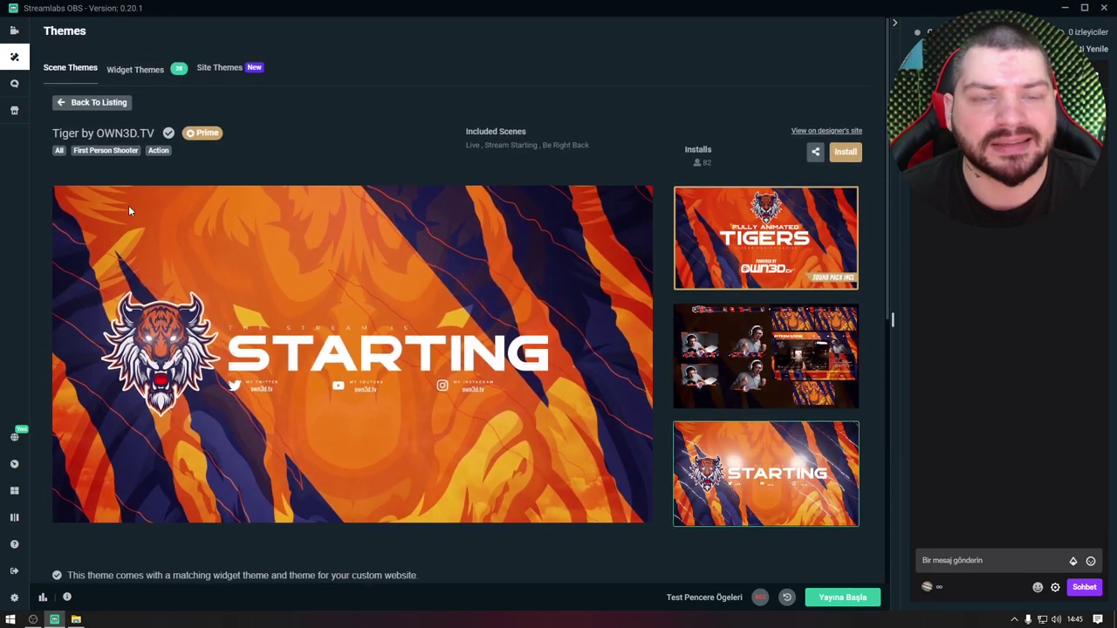
{"action": "left_click", "coordinate": [87, 102]}
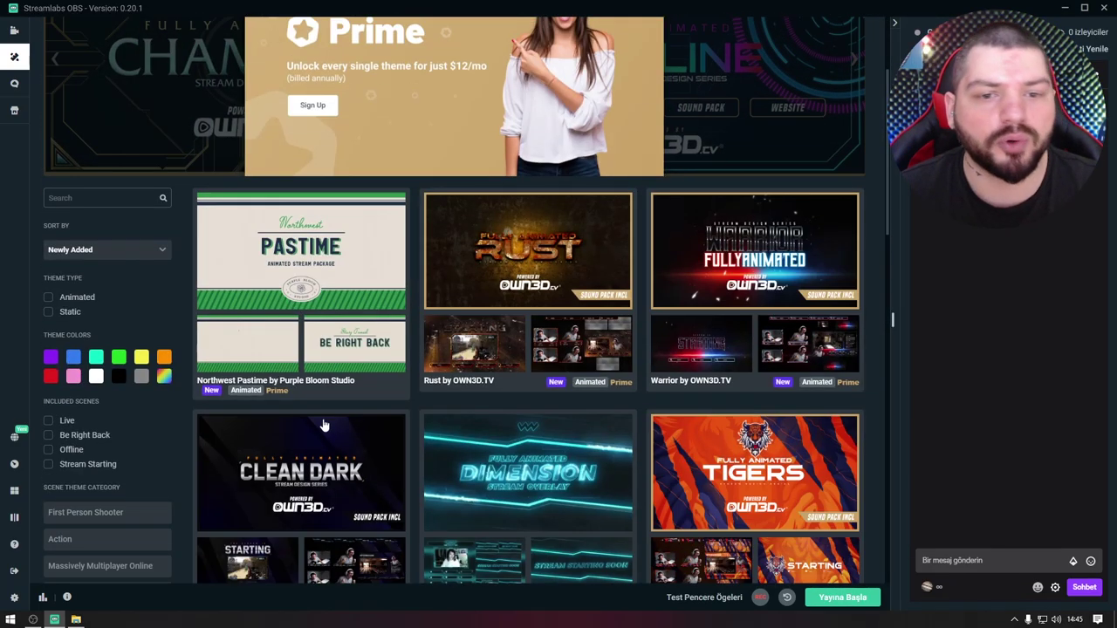
Step: Sort the scene themes by Most Installed
{"action": "left_click", "coordinate": [159, 253]}
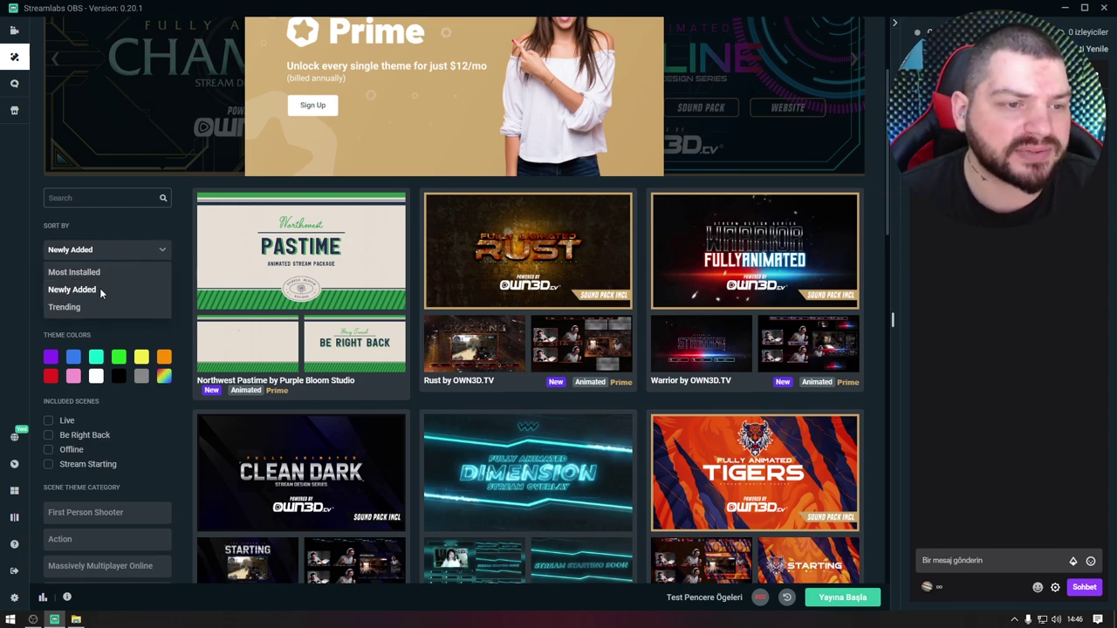
{"action": "left_click", "coordinate": [75, 276]}
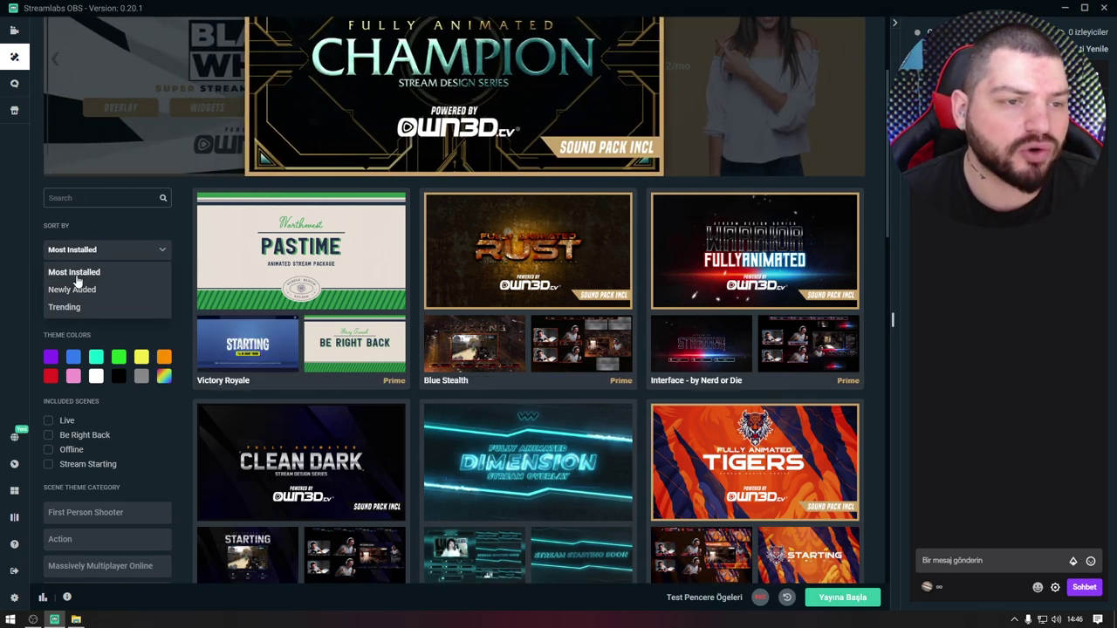
{"action": "left_click", "coordinate": [179, 210]}
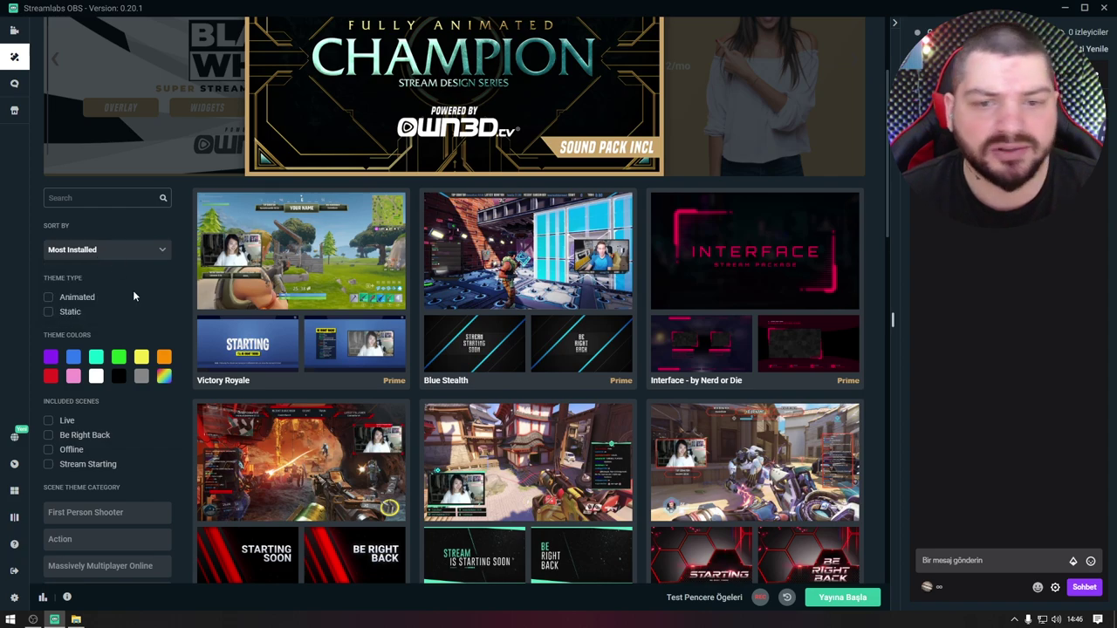
Step: Browse the sorted scene themes, preview the Circuit Breaker theme, and return to the listing
{"action": "scroll", "coordinate": [225, 463], "scroll_direction": "down", "scroll_amount": 5}
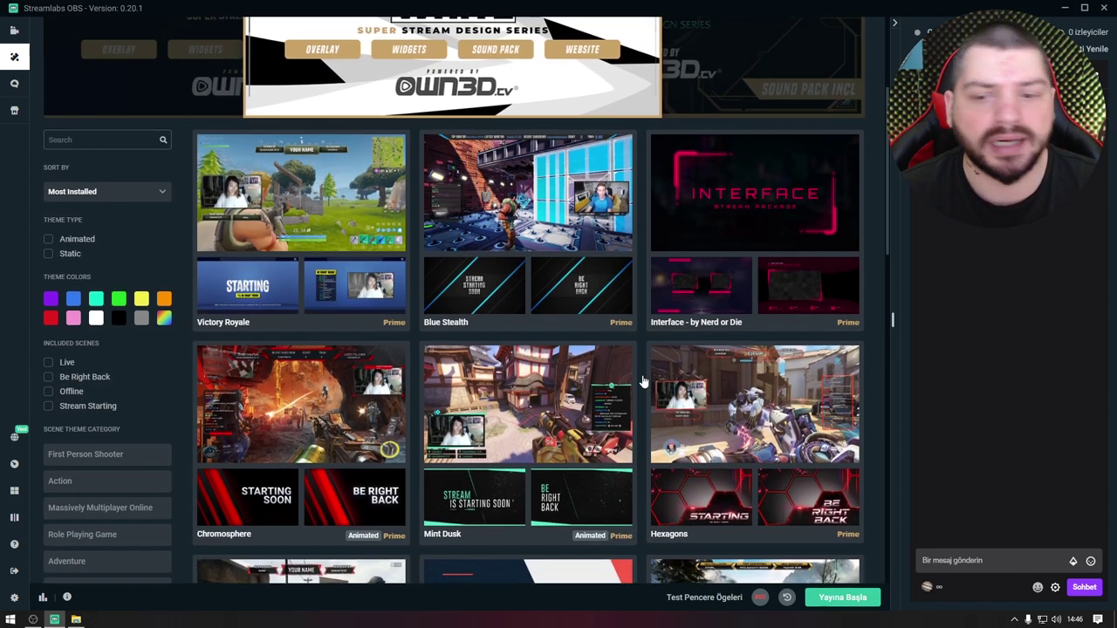
{"action": "scroll", "coordinate": [697, 486], "scroll_direction": "down", "scroll_amount": 3}
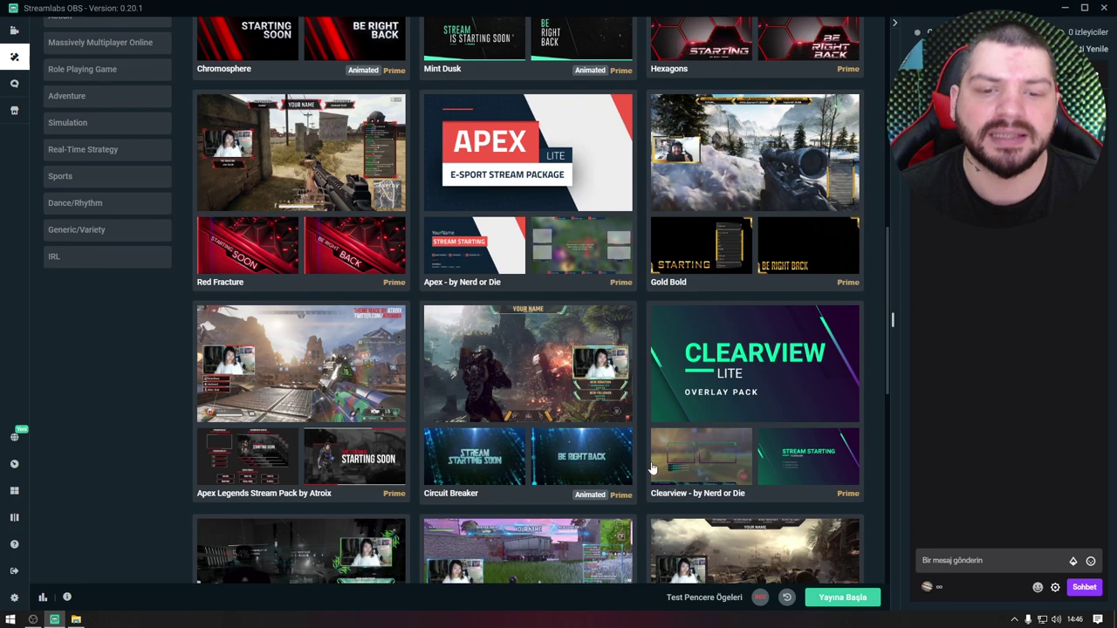
{"action": "scroll", "coordinate": [598, 449], "scroll_direction": "down", "scroll_amount": 3}
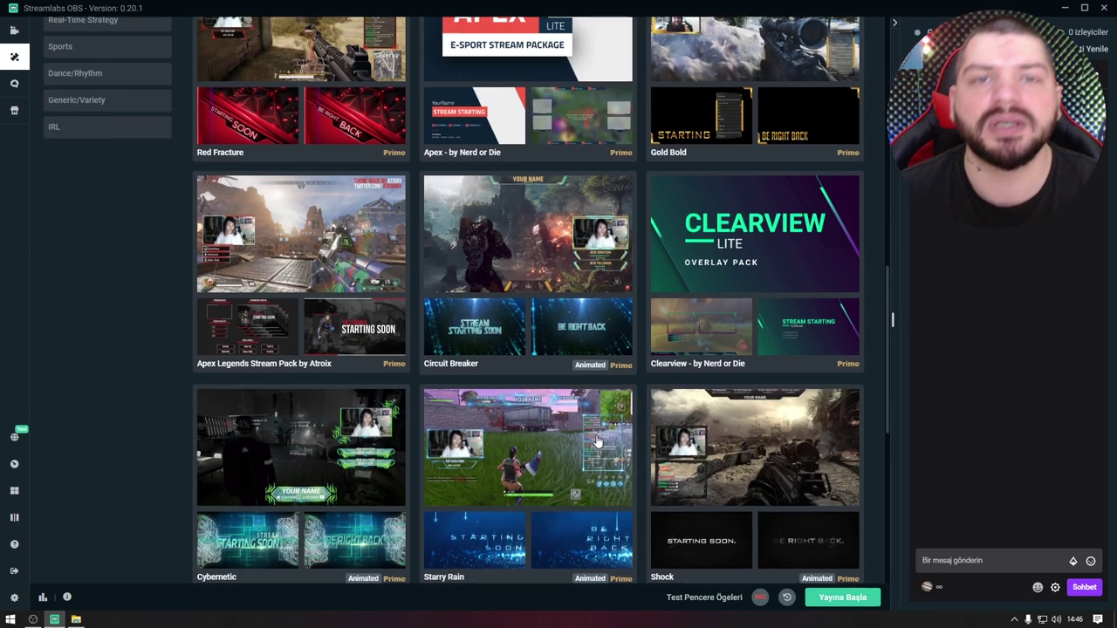
{"action": "left_click", "coordinate": [560, 238]}
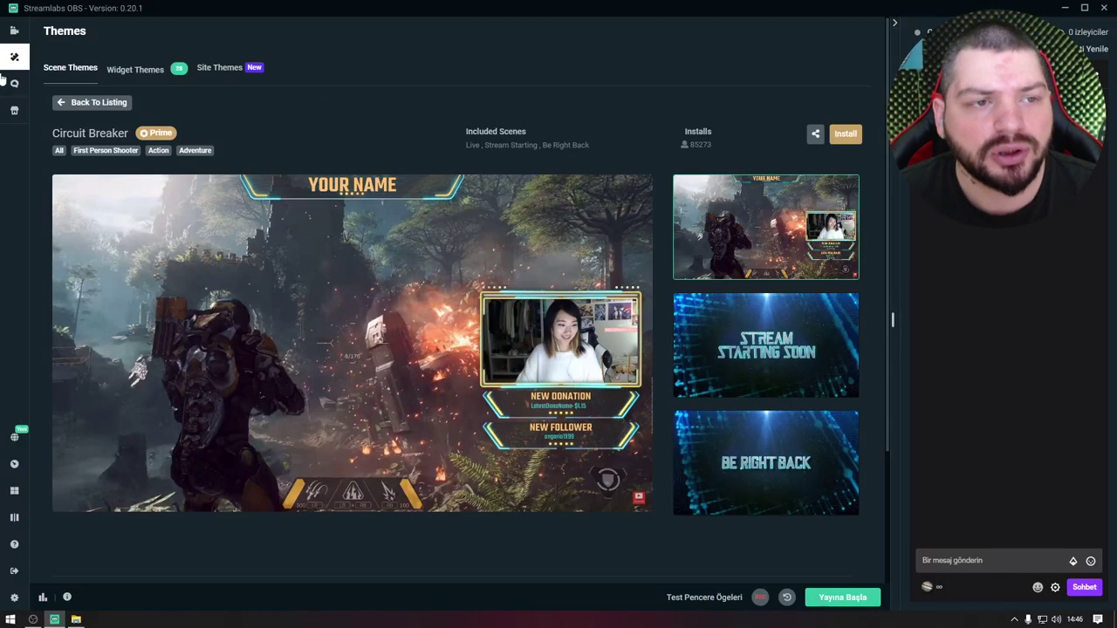
{"action": "left_click", "coordinate": [116, 102]}
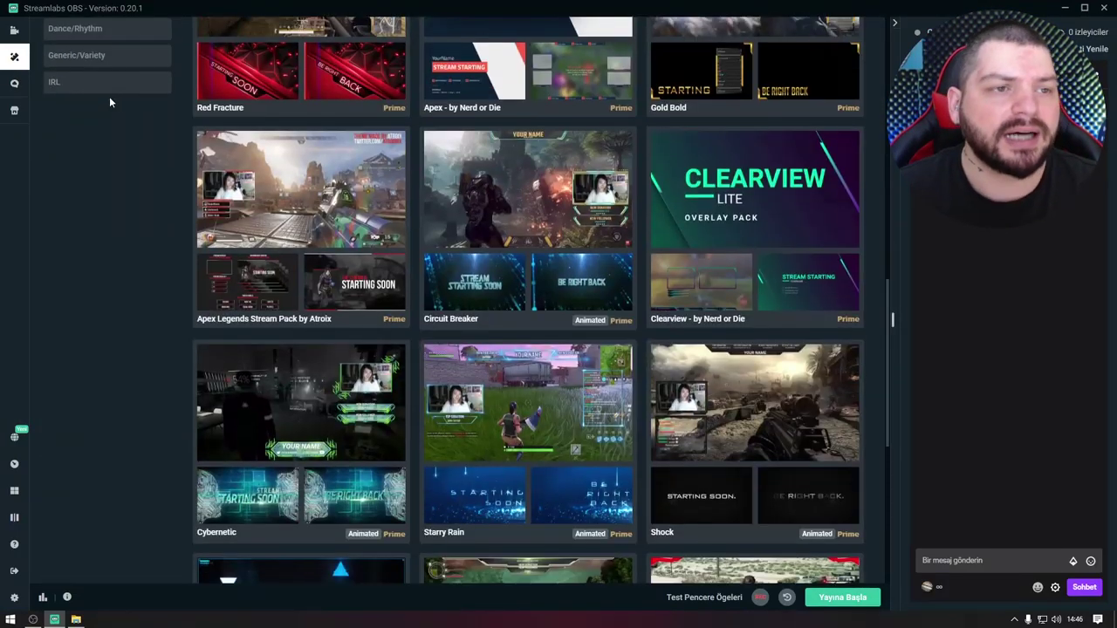
Step: Open the settings, look through the Genel, Yayın, Çıkış and Ses pages, and keep the audio sample rate at 48khz
{"action": "left_click", "coordinate": [26, 597]}
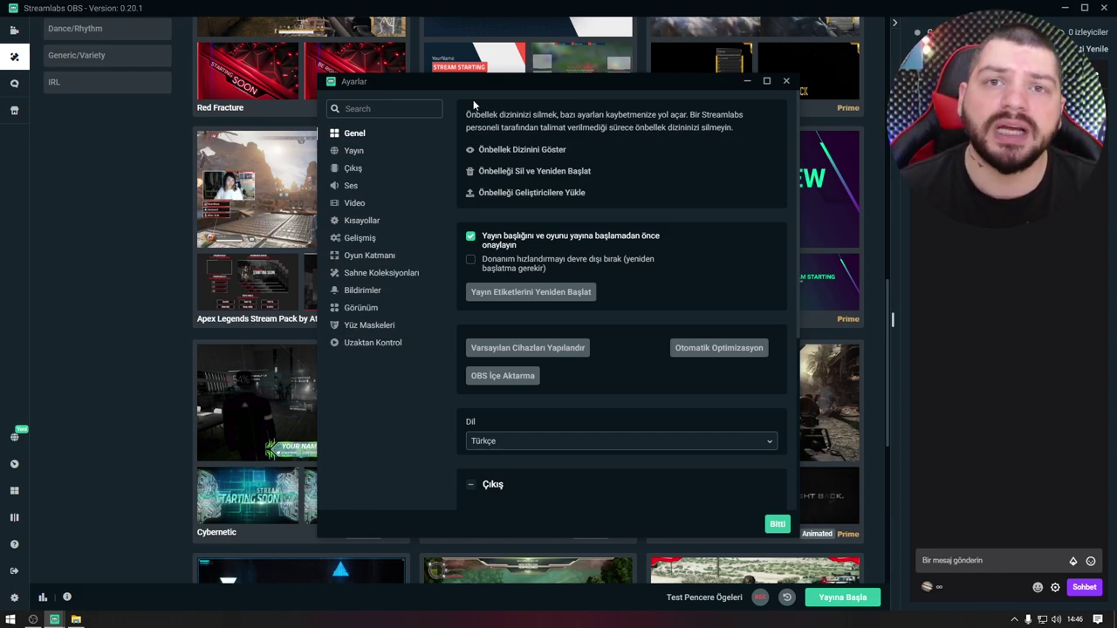
{"action": "left_click", "coordinate": [360, 153]}
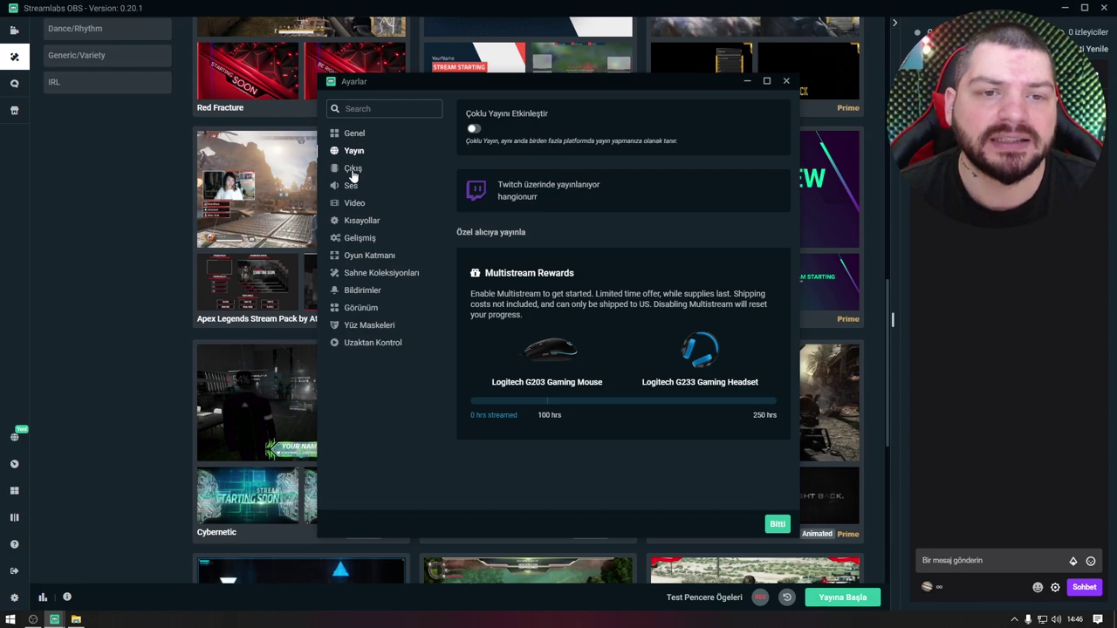
{"action": "left_click", "coordinate": [354, 170]}
{"action": "left_click", "coordinate": [354, 187]}
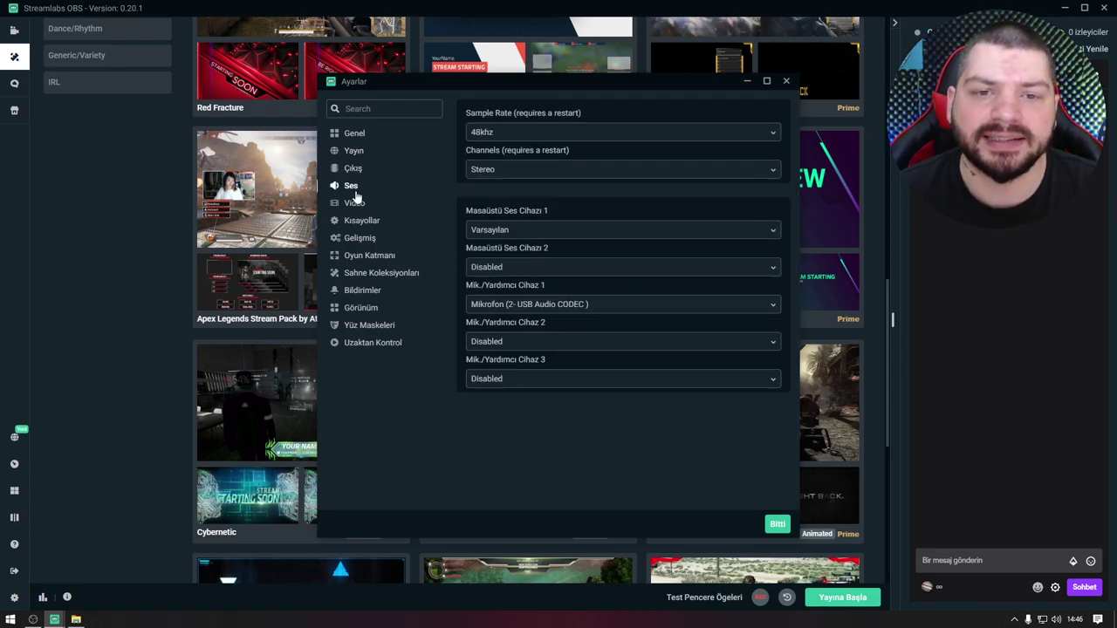
{"action": "left_click", "coordinate": [495, 132]}
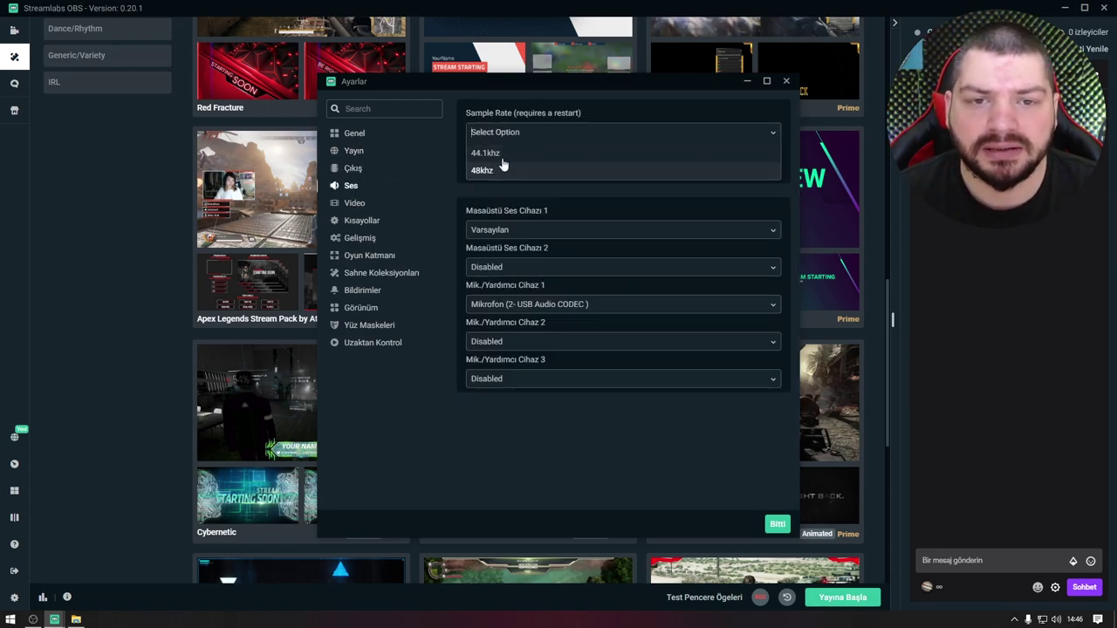
{"action": "left_click", "coordinate": [503, 171]}
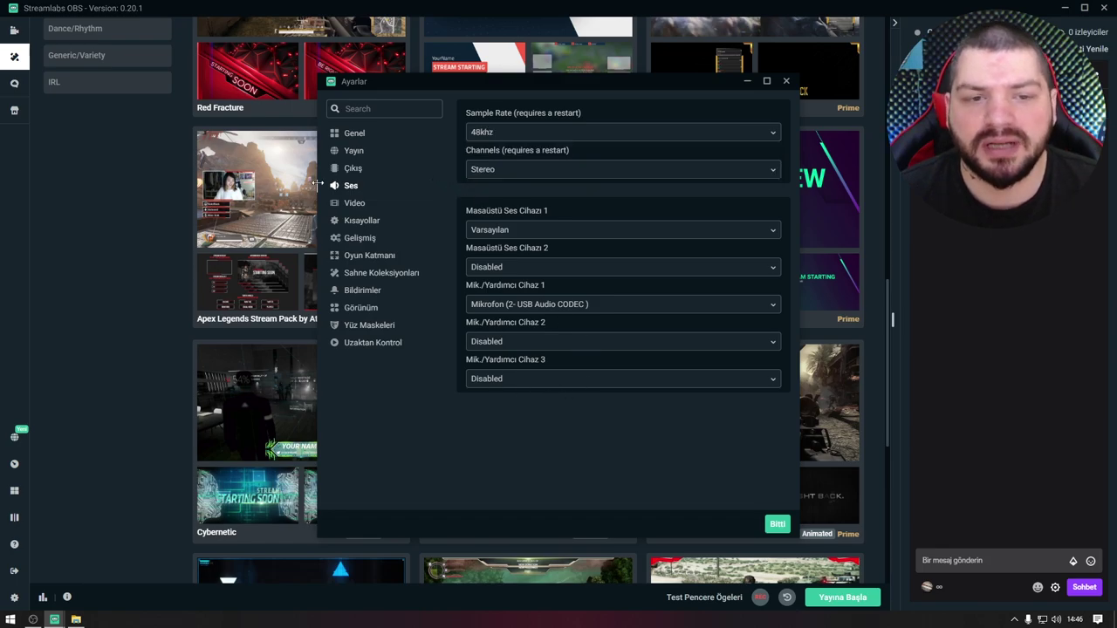
Step: Look through the remaining settings pages from Video, Kısayollar and Gelişmiş to Yüz Maskeleri and Uzaktan Kontrol
{"action": "left_click", "coordinate": [354, 203]}
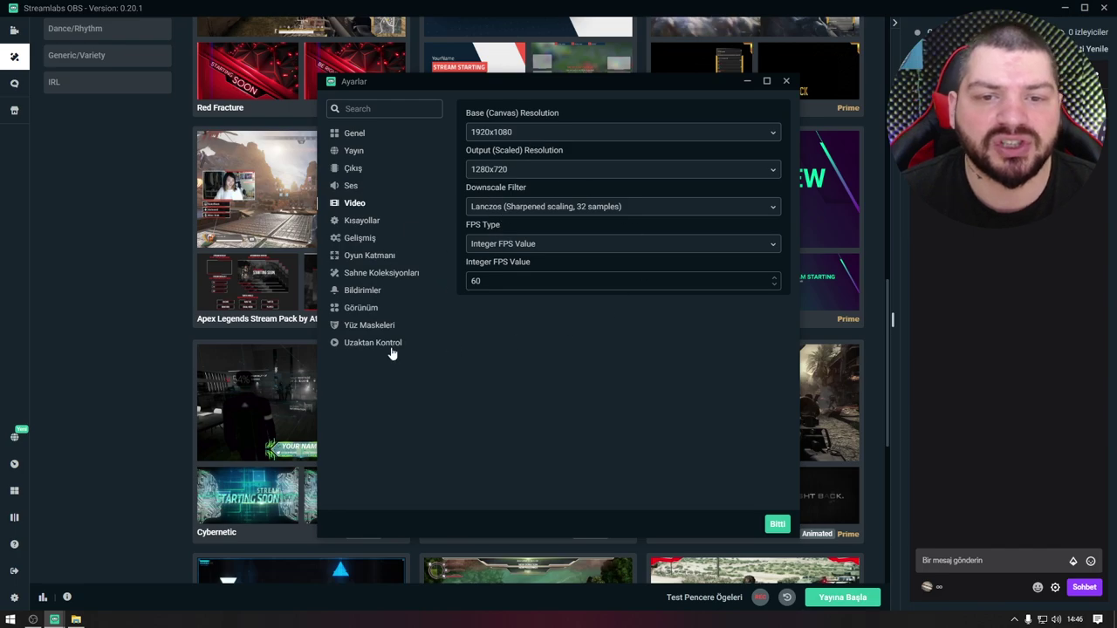
{"action": "left_click", "coordinate": [363, 227]}
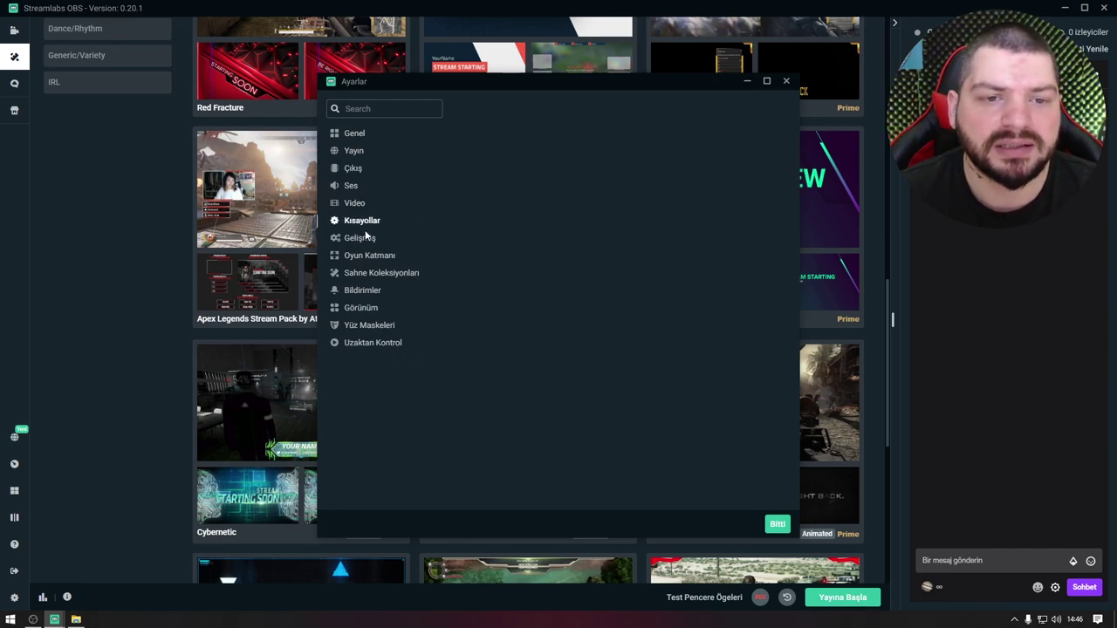
{"action": "left_click", "coordinate": [360, 238]}
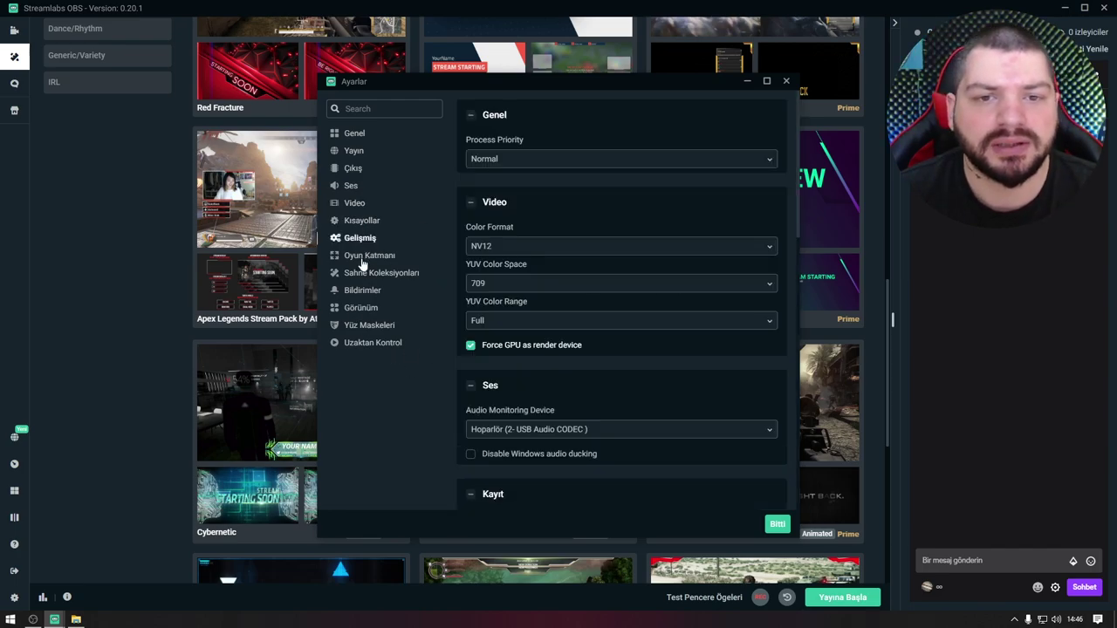
{"action": "left_click", "coordinate": [362, 258]}
{"action": "left_click", "coordinate": [363, 276]}
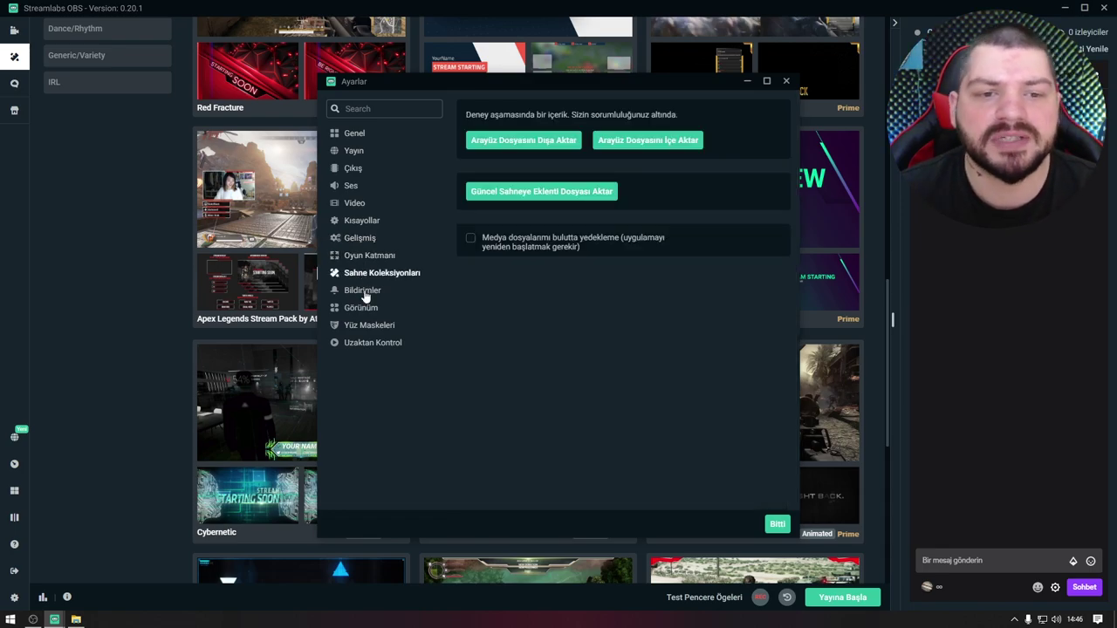
{"action": "left_click", "coordinate": [363, 293]}
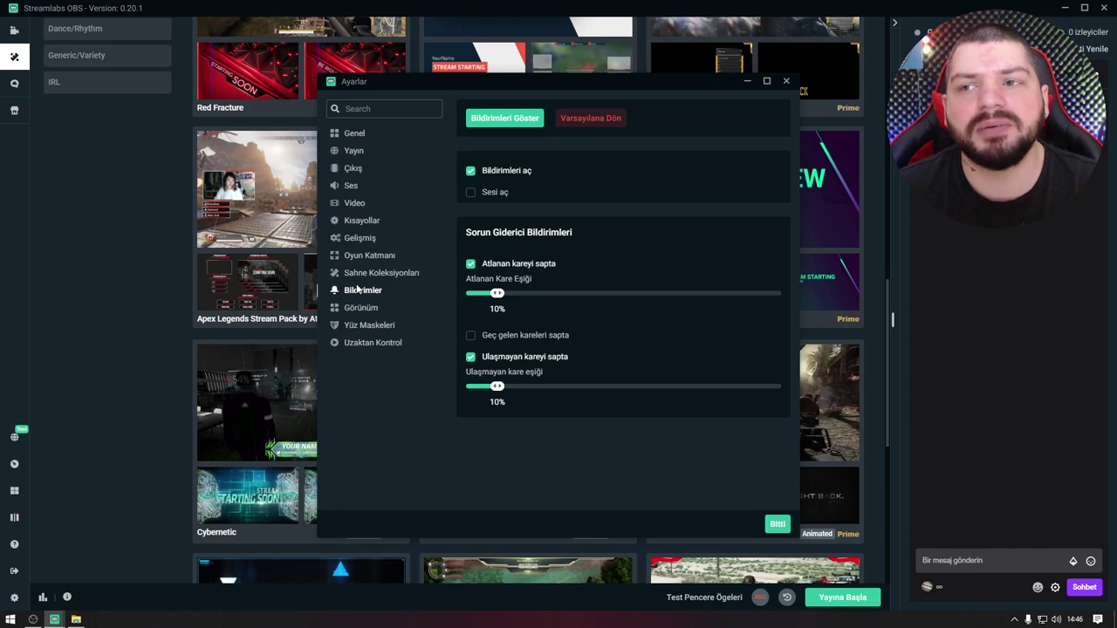
{"action": "left_click", "coordinate": [354, 308]}
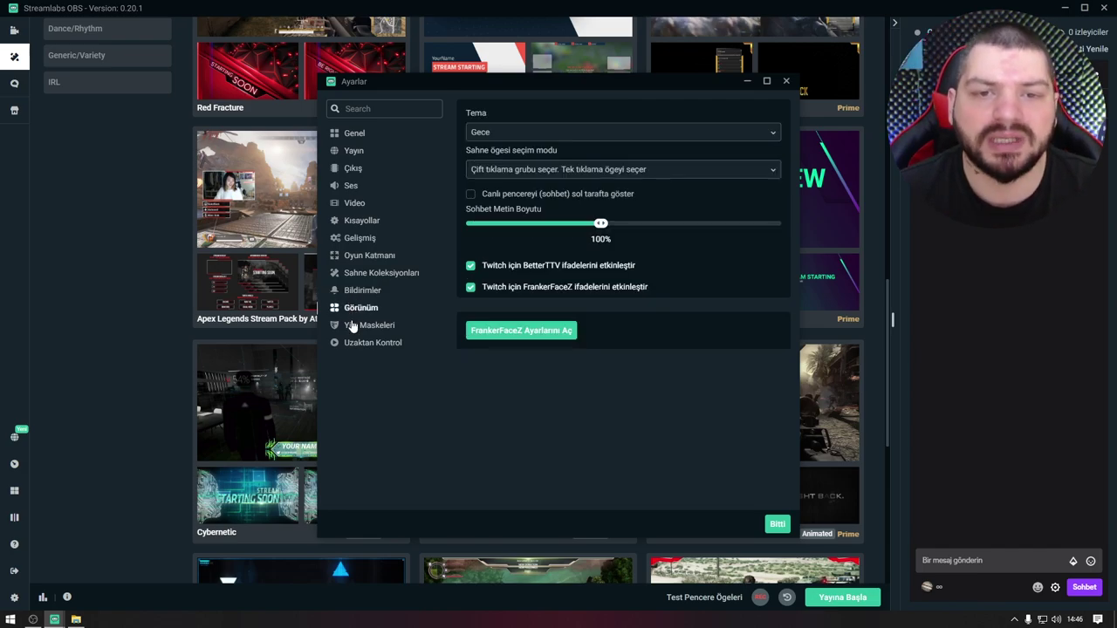
{"action": "left_click", "coordinate": [384, 326]}
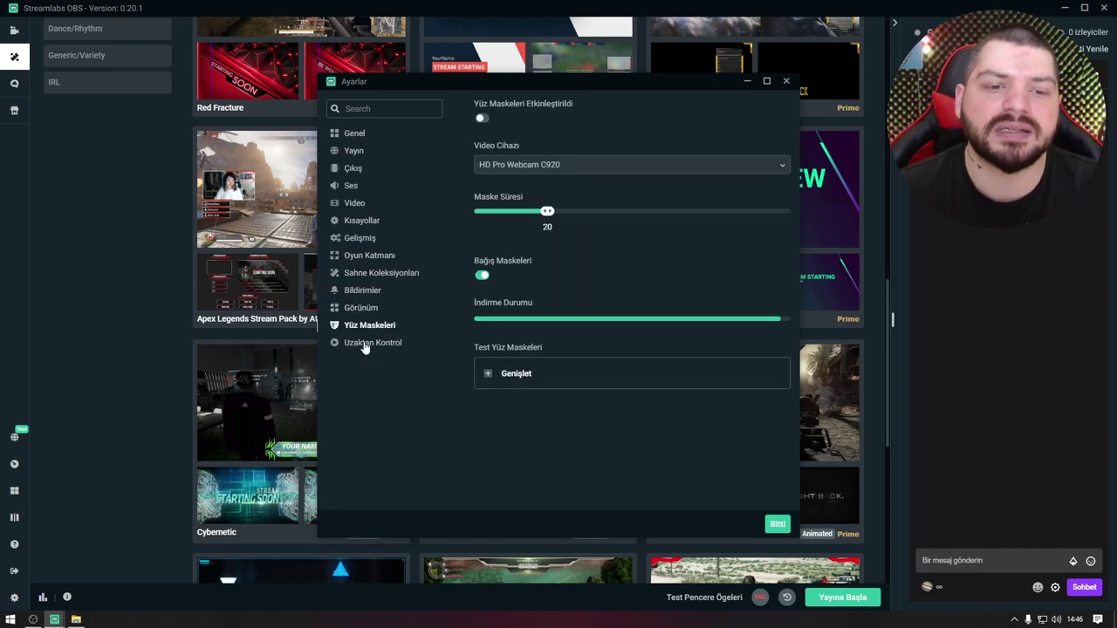
{"action": "left_click", "coordinate": [366, 343]}
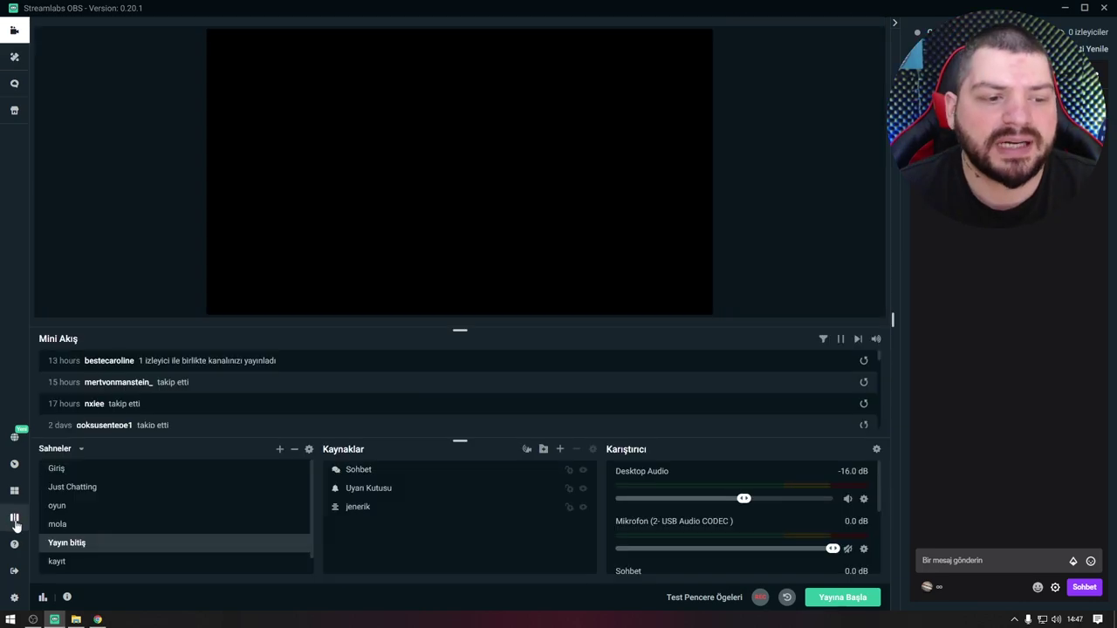
Step: Turn on studio mode, load the oyun scene into the edit preview, and transition it to the live view
{"action": "left_click", "coordinate": [15, 521]}
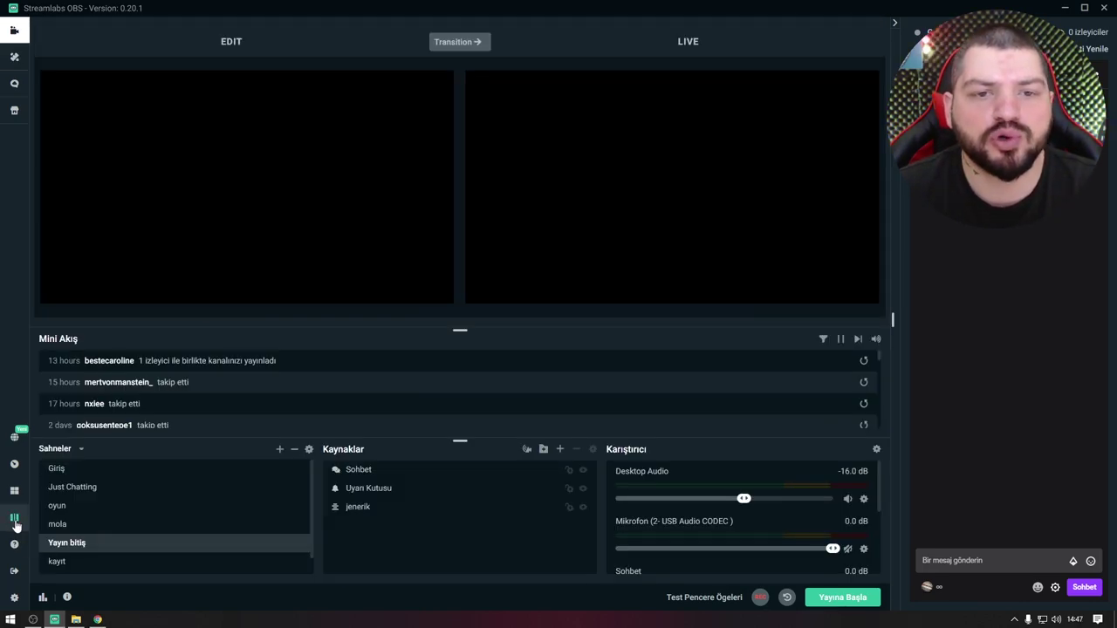
{"action": "left_click", "coordinate": [76, 505]}
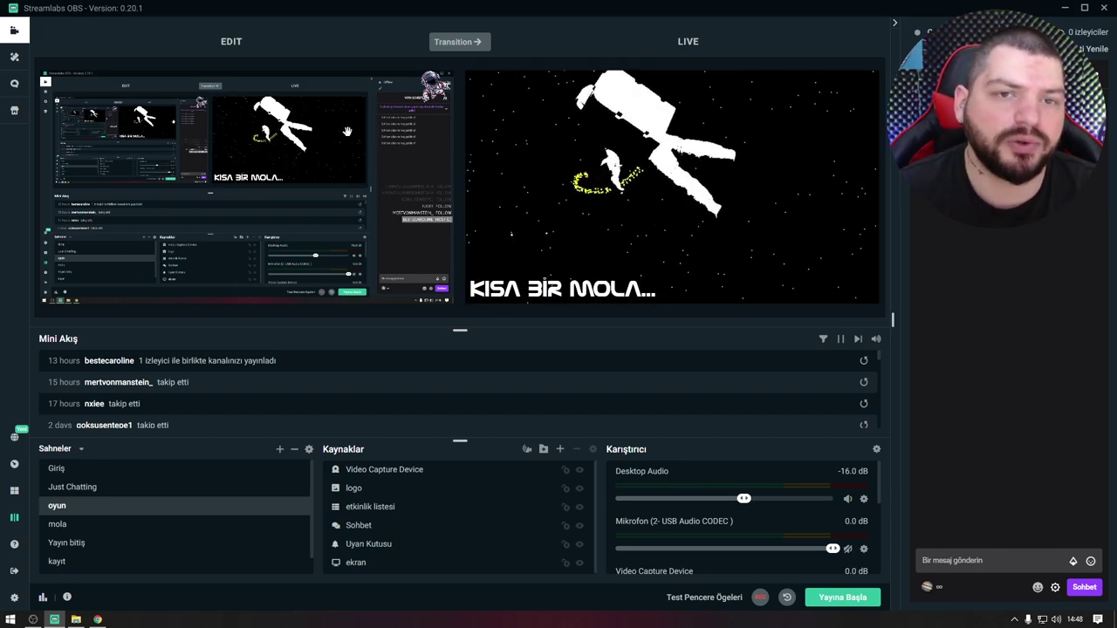
{"action": "left_click", "coordinate": [57, 523]}
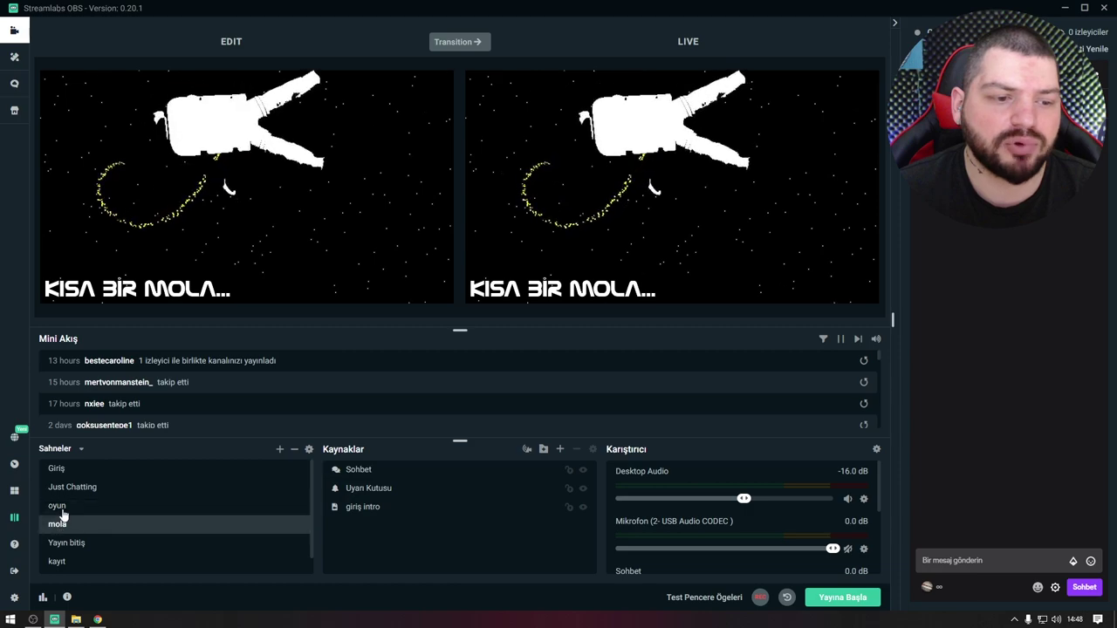
{"action": "left_click", "coordinate": [61, 508]}
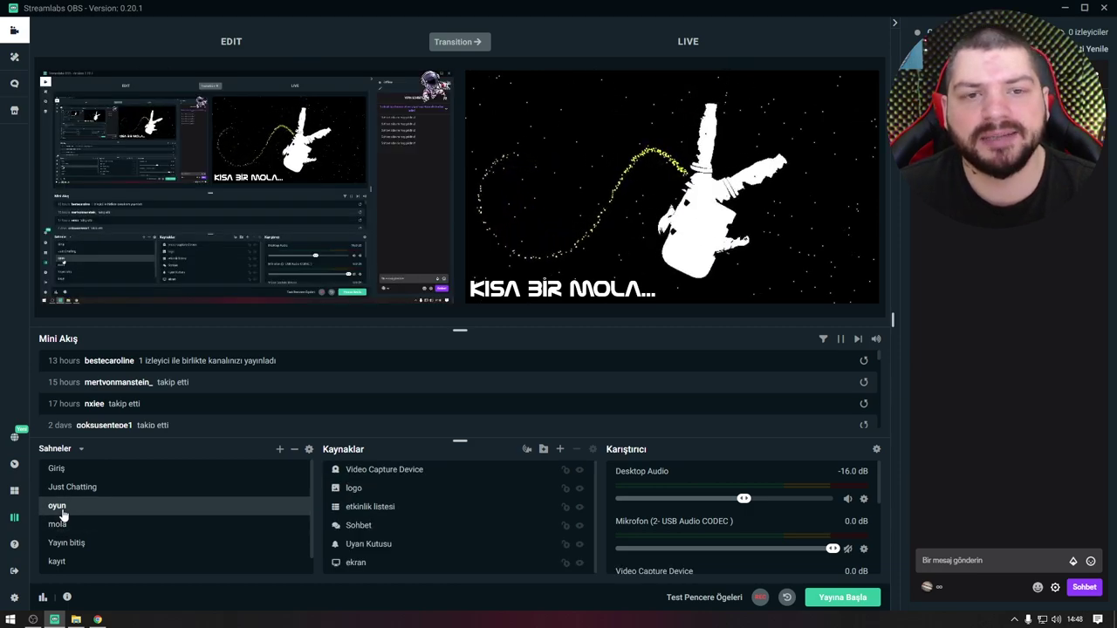
{"action": "left_click", "coordinate": [451, 43]}
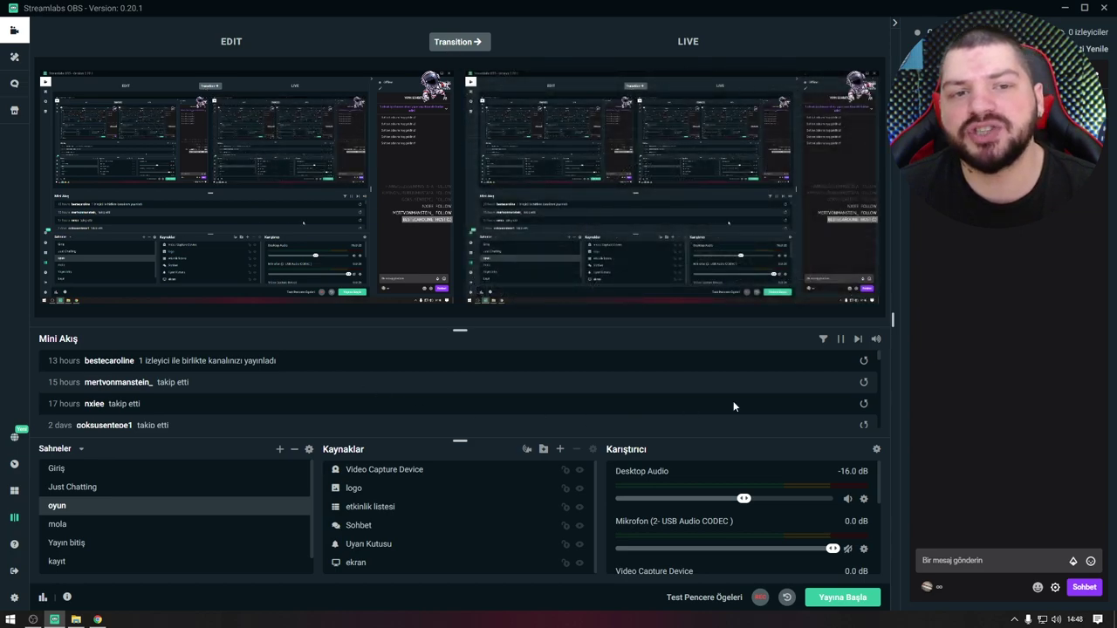
{"action": "right_click", "coordinate": [166, 116]}
{"action": "key", "text": "Escape"}
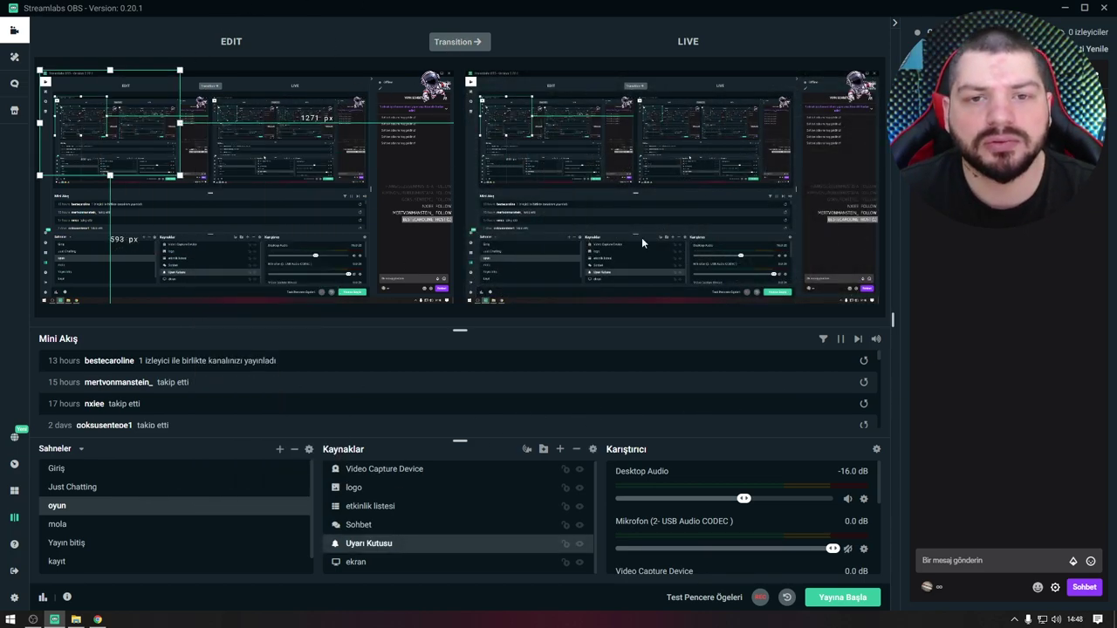
{"action": "left_click", "coordinate": [339, 312]}
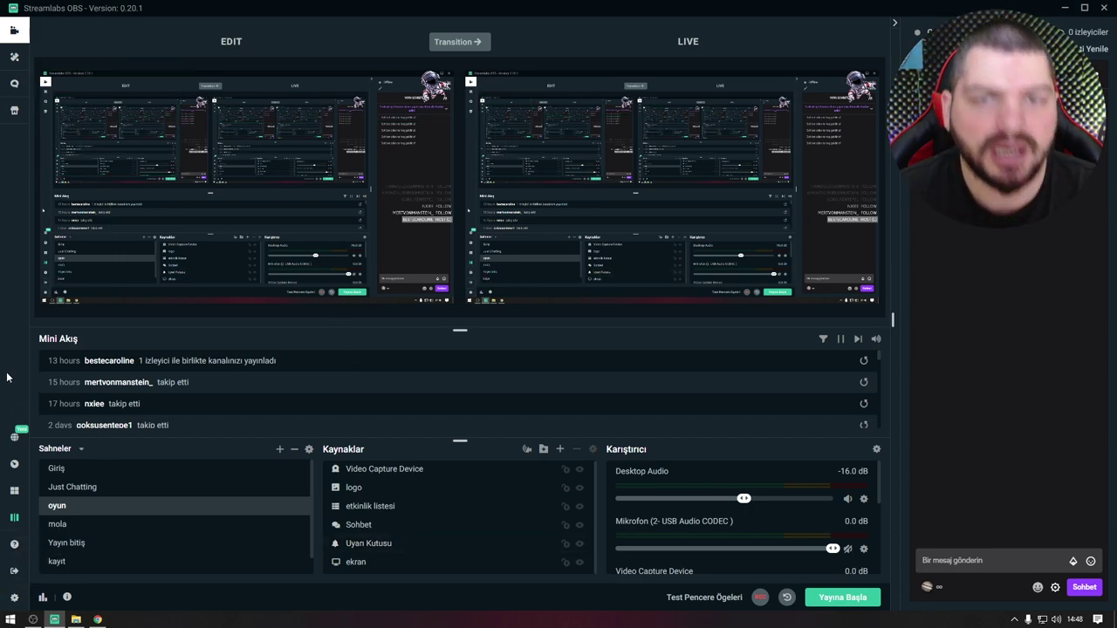
Step: Enable Çoklu Yayın in the Yayın settings to examine the streaming destinations, turn it off again, and close the settings
{"action": "left_click", "coordinate": [17, 439]}
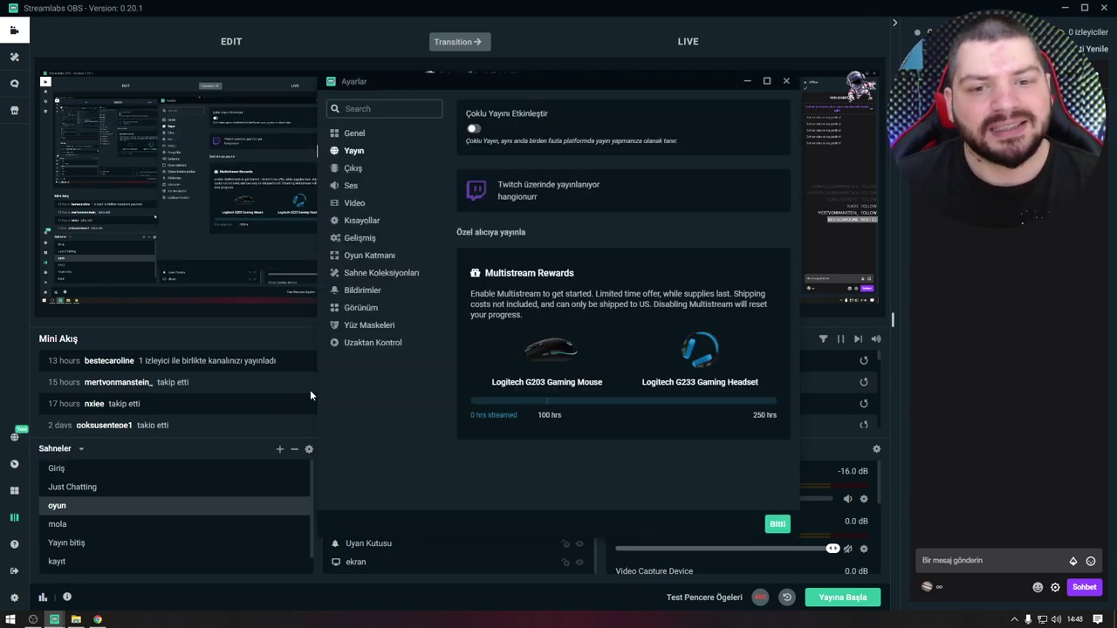
{"action": "left_click", "coordinate": [474, 130]}
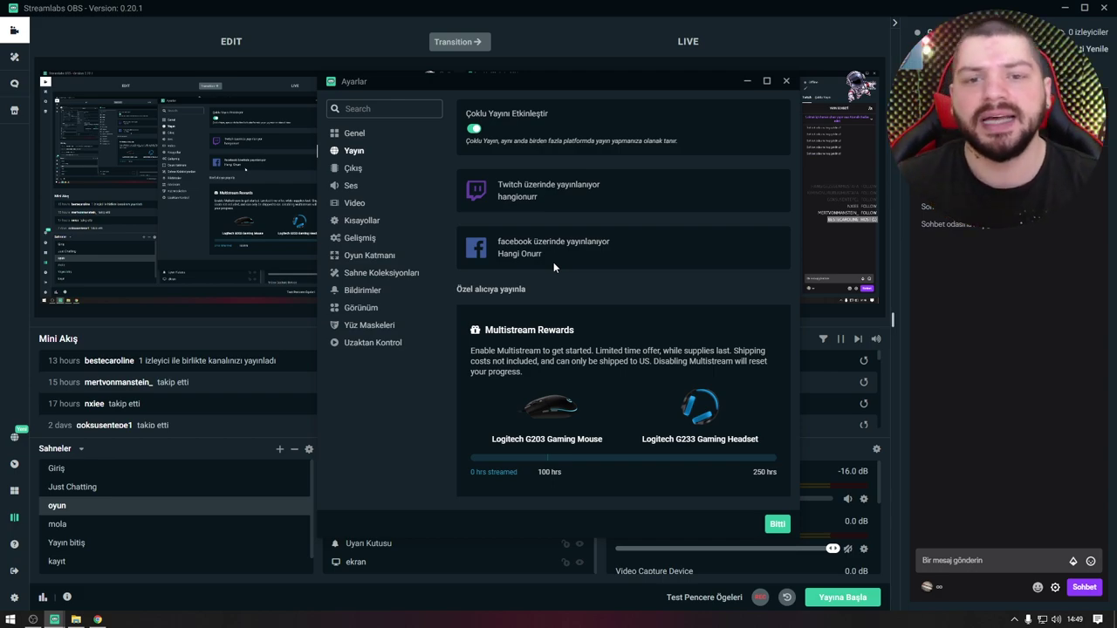
{"action": "left_click", "coordinate": [473, 129]}
{"action": "left_click", "coordinate": [785, 82]}
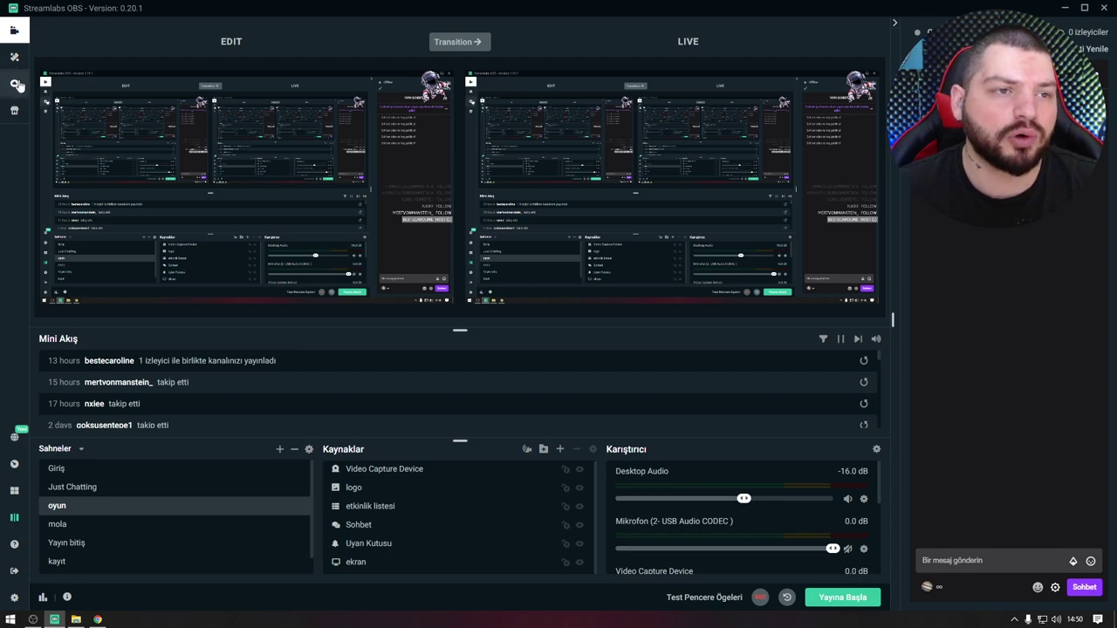
Step: Open Cloudbot, examine the Caps Protection preferences with their punishment response, and return to the Mod Tools list
{"action": "right_click", "coordinate": [23, 59]}
{"action": "left_click", "coordinate": [65, 36]}
{"action": "left_click", "coordinate": [14, 83]}
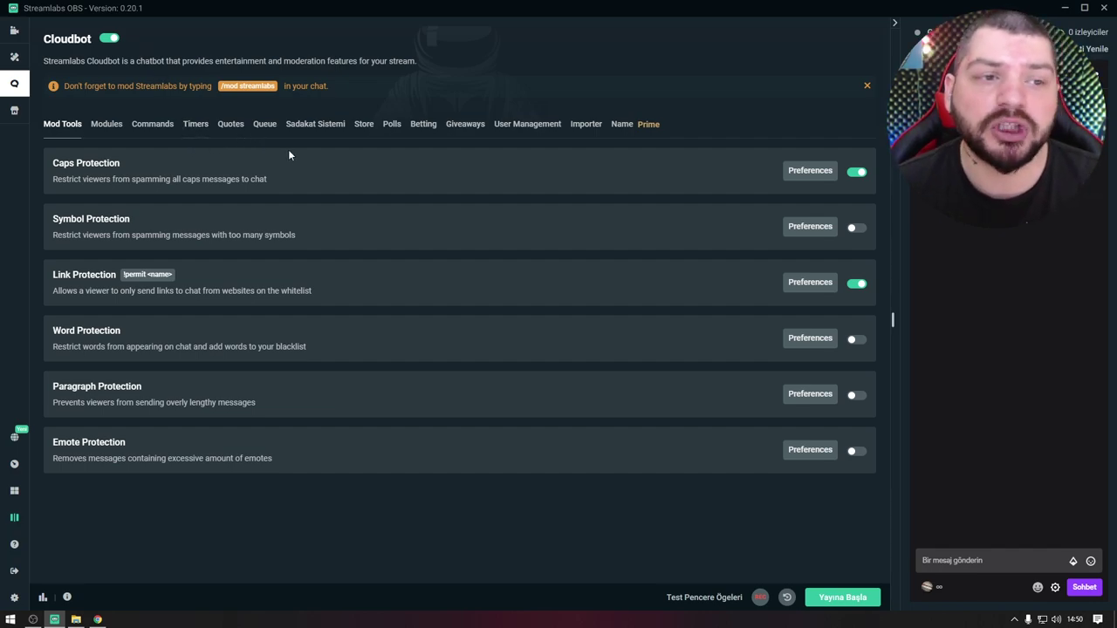
{"action": "left_click_drag", "start_coordinate": [122, 163], "coordinate": [54, 164]}
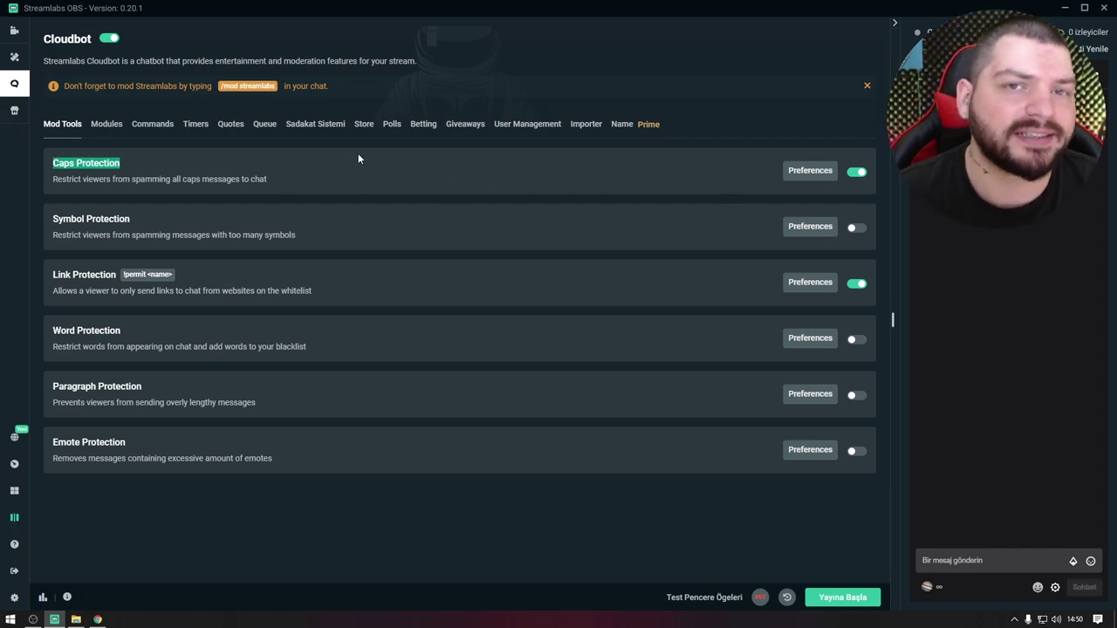
{"action": "left_click", "coordinate": [810, 173]}
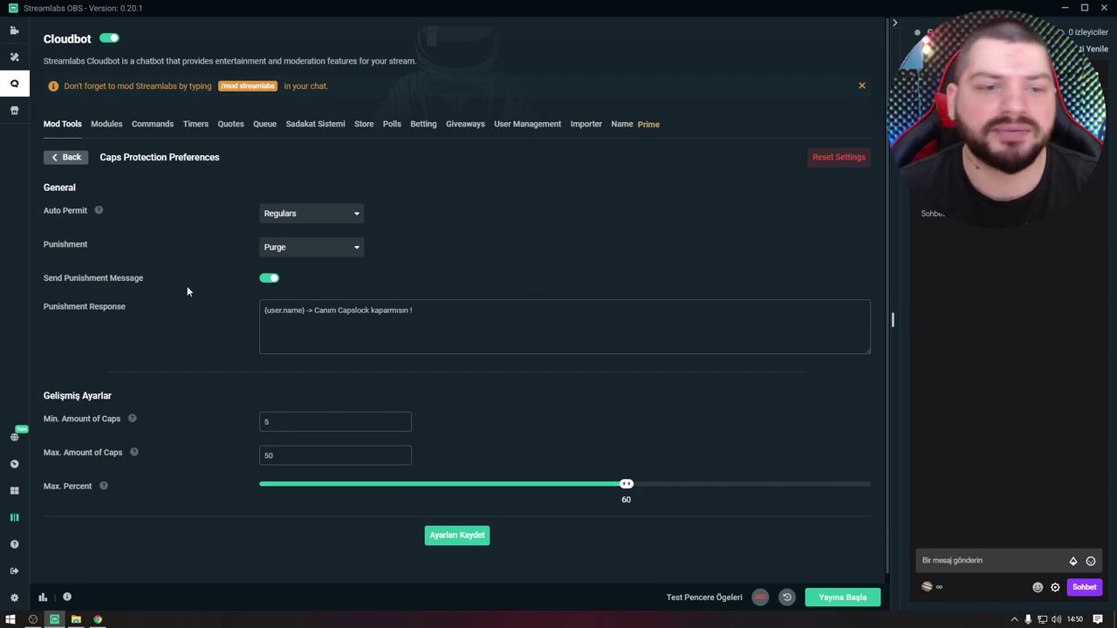
{"action": "left_click_drag", "start_coordinate": [264, 310], "coordinate": [479, 326]}
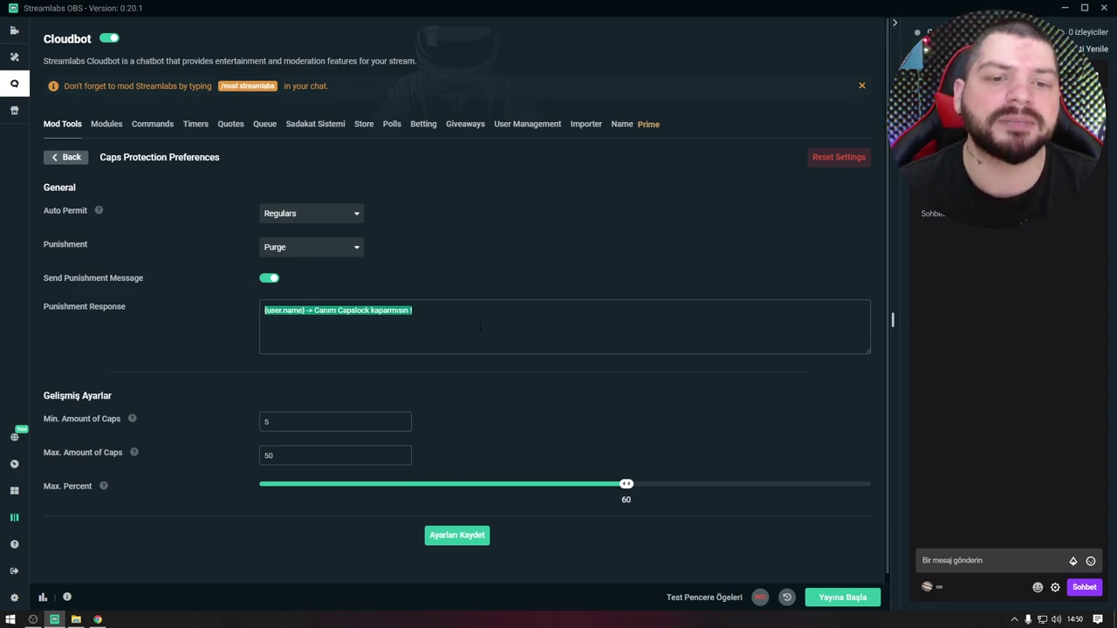
{"action": "left_click", "coordinate": [468, 319]}
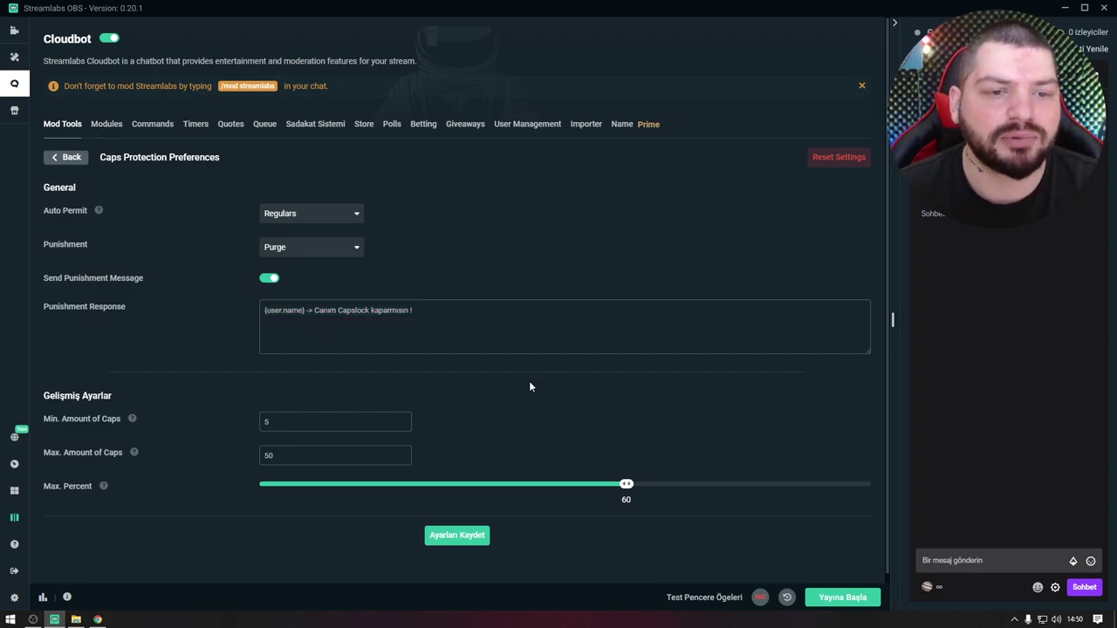
{"action": "scroll", "coordinate": [498, 384], "scroll_direction": "down", "scroll_amount": 1}
{"action": "scroll", "coordinate": [503, 272], "scroll_direction": "up", "scroll_amount": 1}
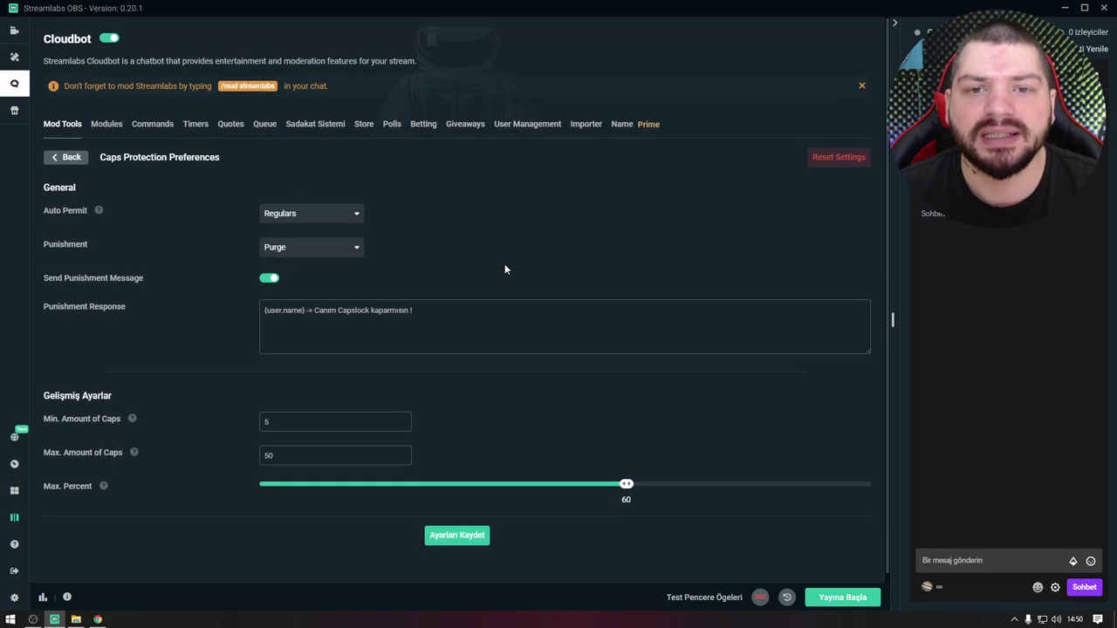
{"action": "left_click", "coordinate": [72, 158]}
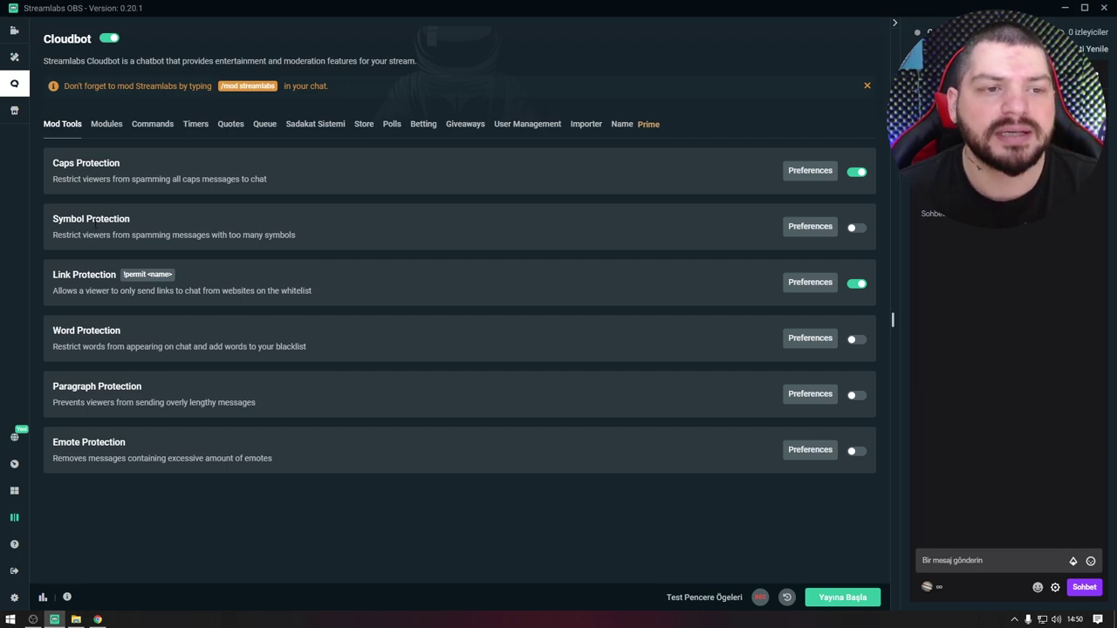
Step: Examine the Symbol Protection preferences, and open the Link Protection preferences to read their punishment response
{"action": "left_click", "coordinate": [810, 226]}
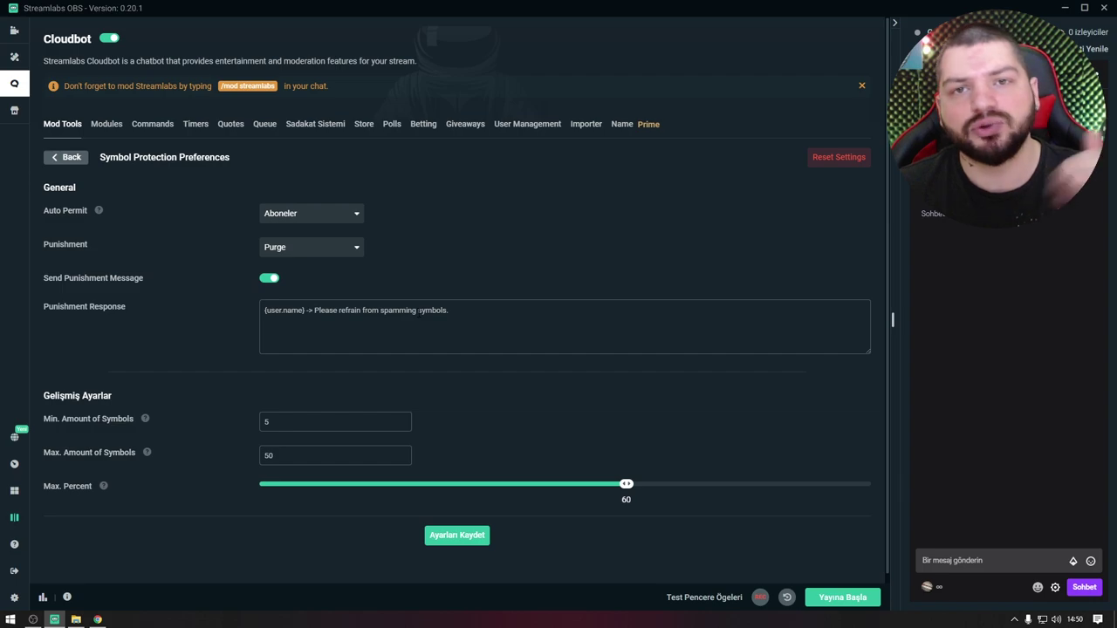
{"action": "left_click", "coordinate": [71, 158]}
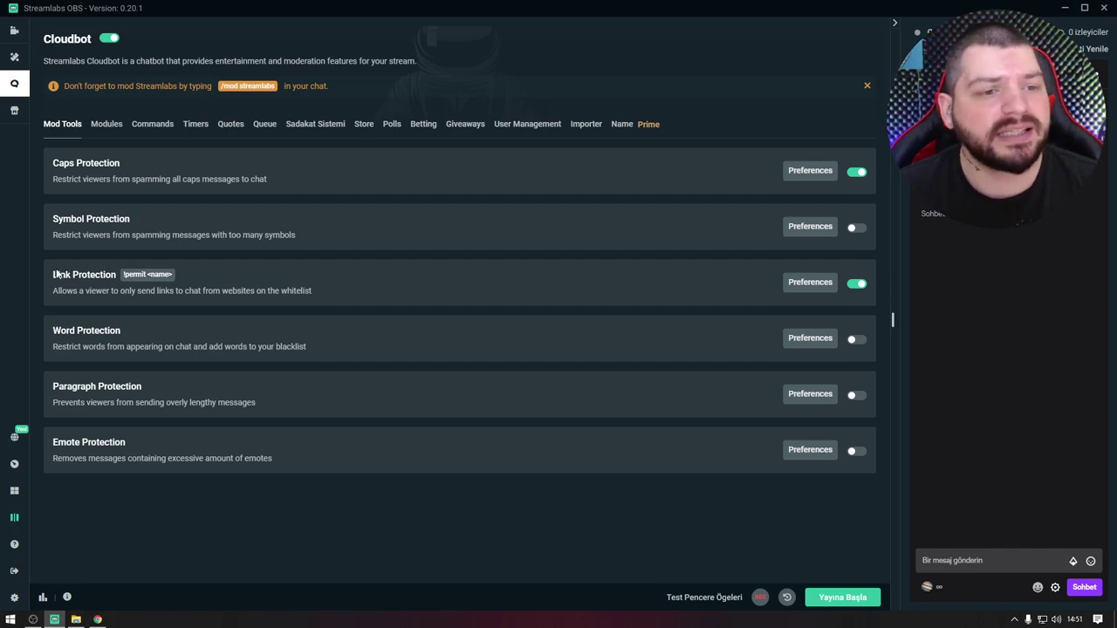
{"action": "left_click_drag", "start_coordinate": [53, 274], "coordinate": [193, 260]}
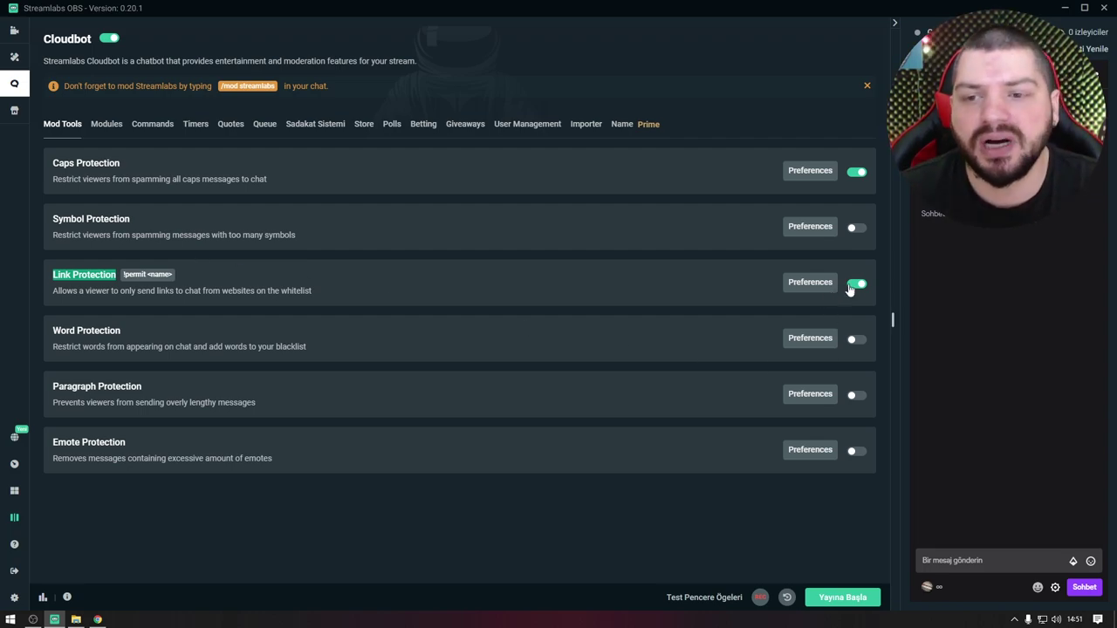
{"action": "left_click", "coordinate": [810, 282]}
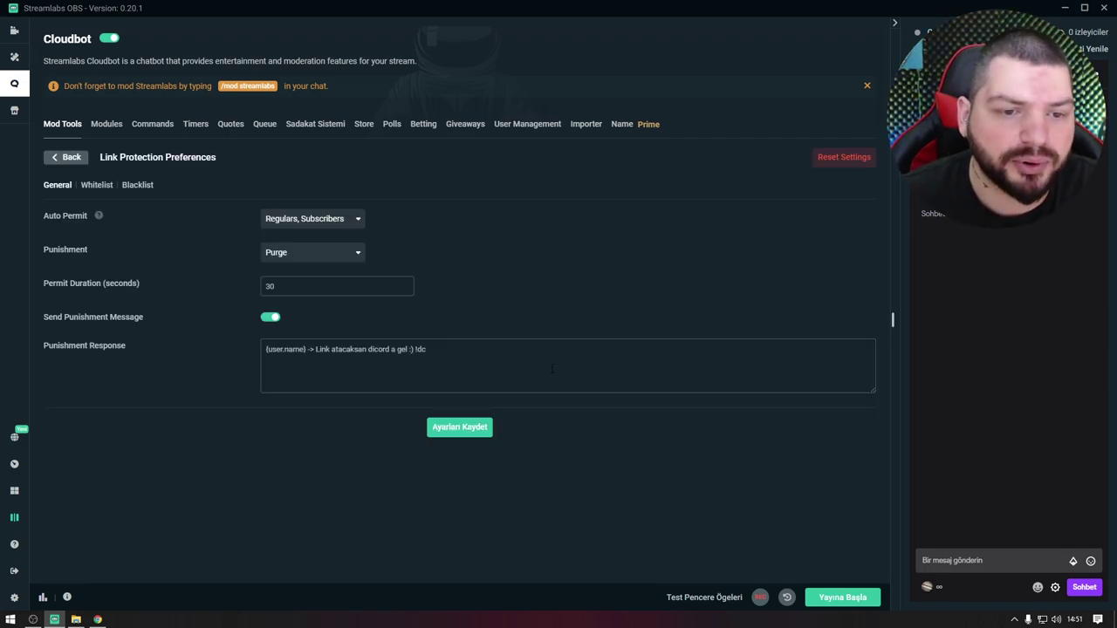
{"action": "left_click_drag", "start_coordinate": [315, 349], "coordinate": [434, 343]}
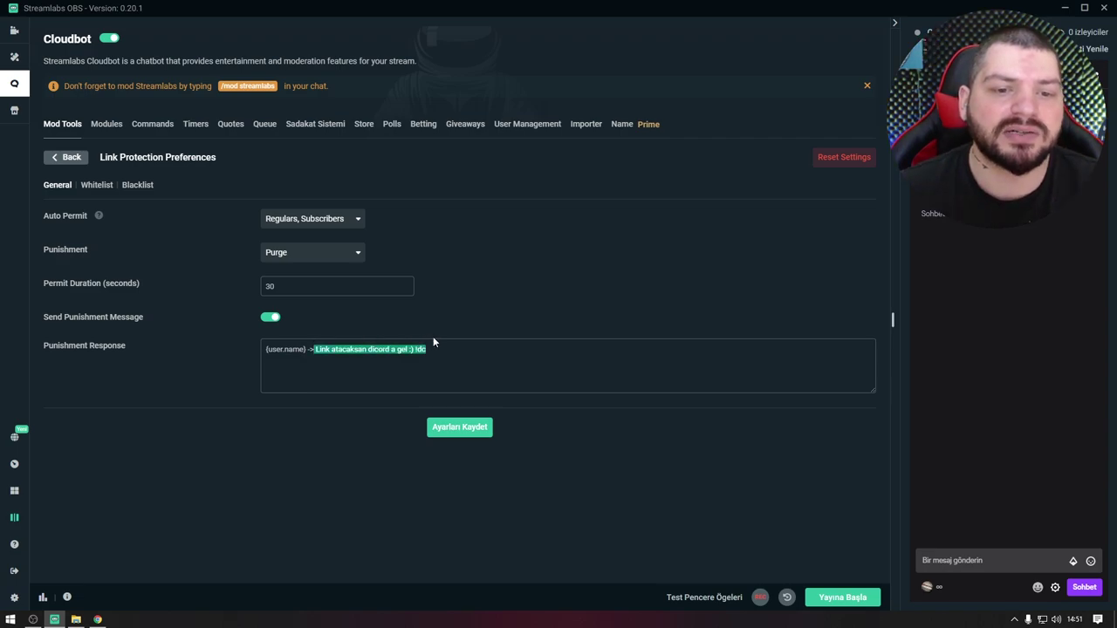
Step: Examine the message text and chat command in the Link Protection punishment response, and return to the Mod Tools list
{"action": "left_click", "coordinate": [430, 358]}
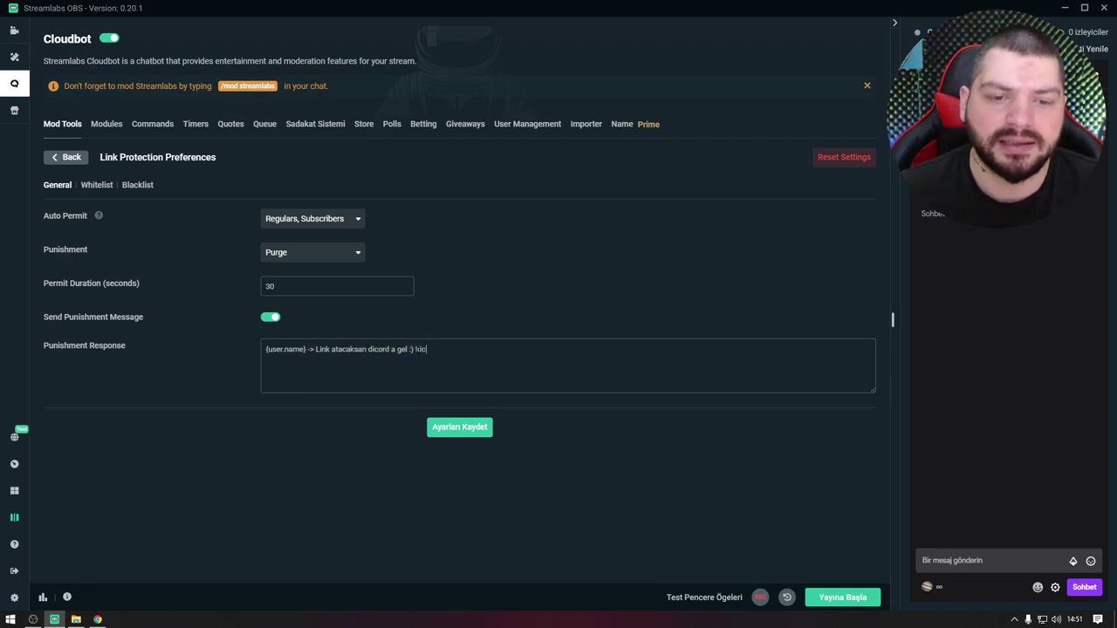
{"action": "left_click_drag", "start_coordinate": [439, 349], "coordinate": [170, 351]}
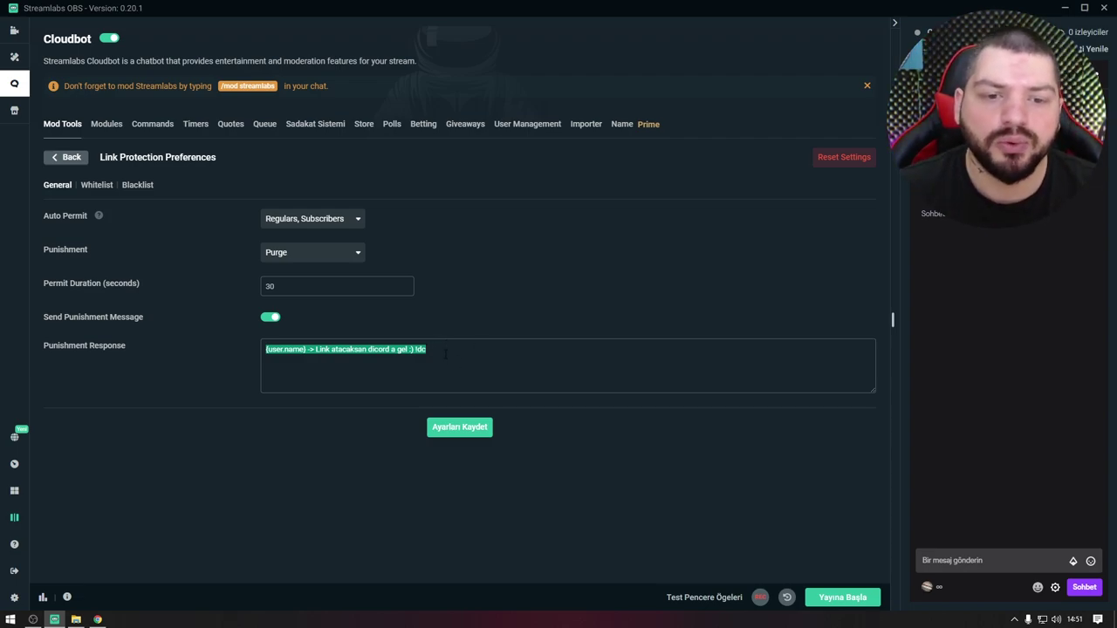
{"action": "left_click", "coordinate": [421, 349]}
{"action": "double_click", "coordinate": [421, 349]}
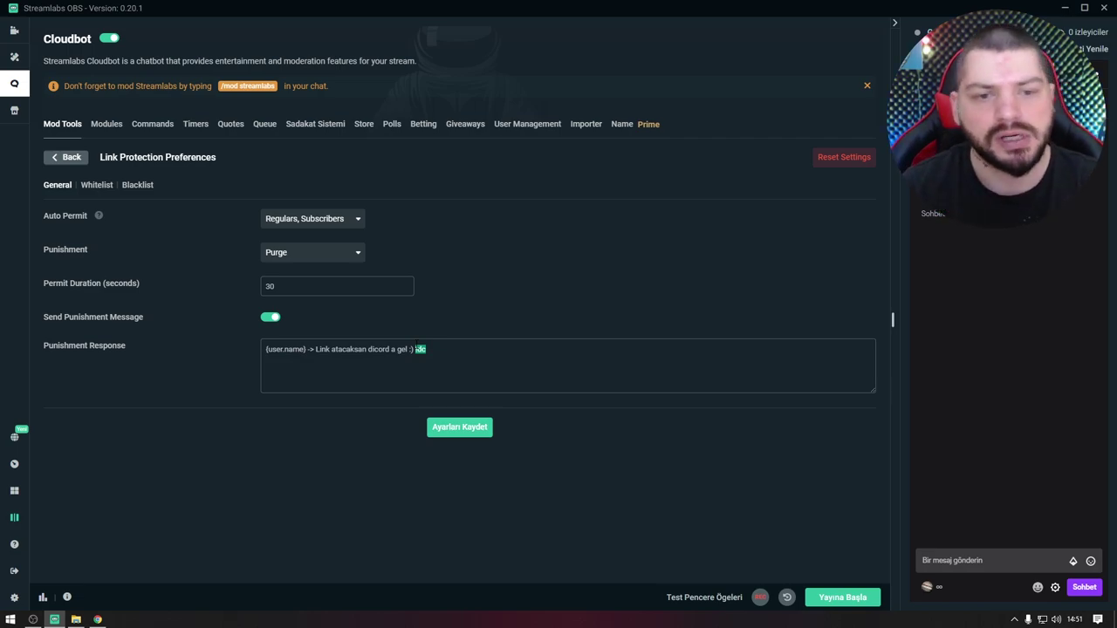
{"action": "left_click", "coordinate": [70, 157]}
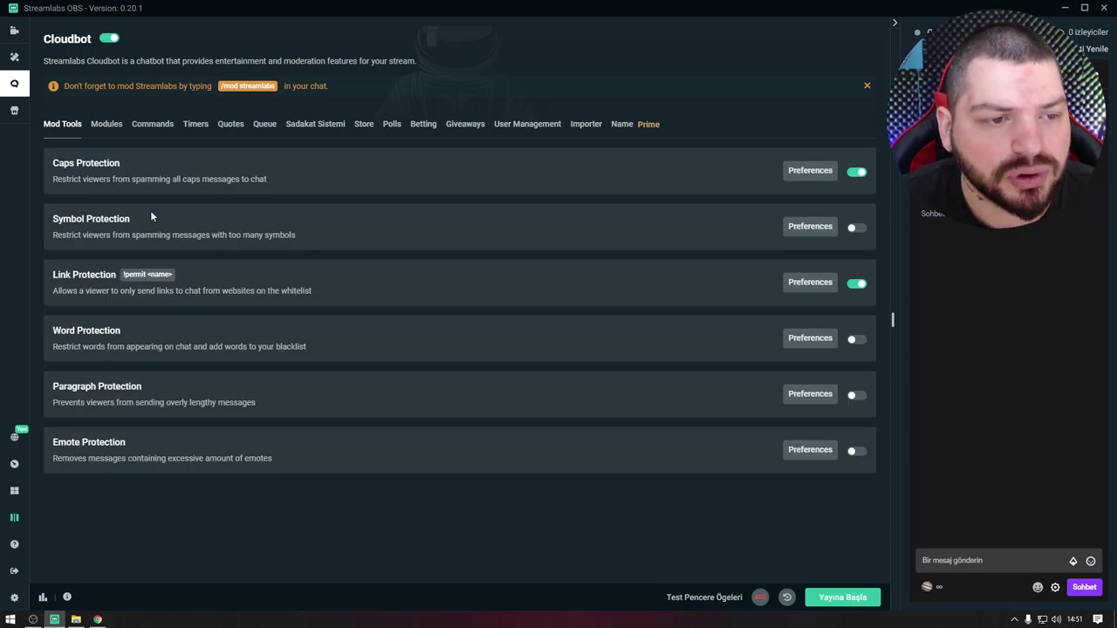
Step: Open the Word Protection preferences and examine the general options, including the Auto Permit choices
{"action": "left_click_drag", "start_coordinate": [140, 330], "coordinate": [62, 332]}
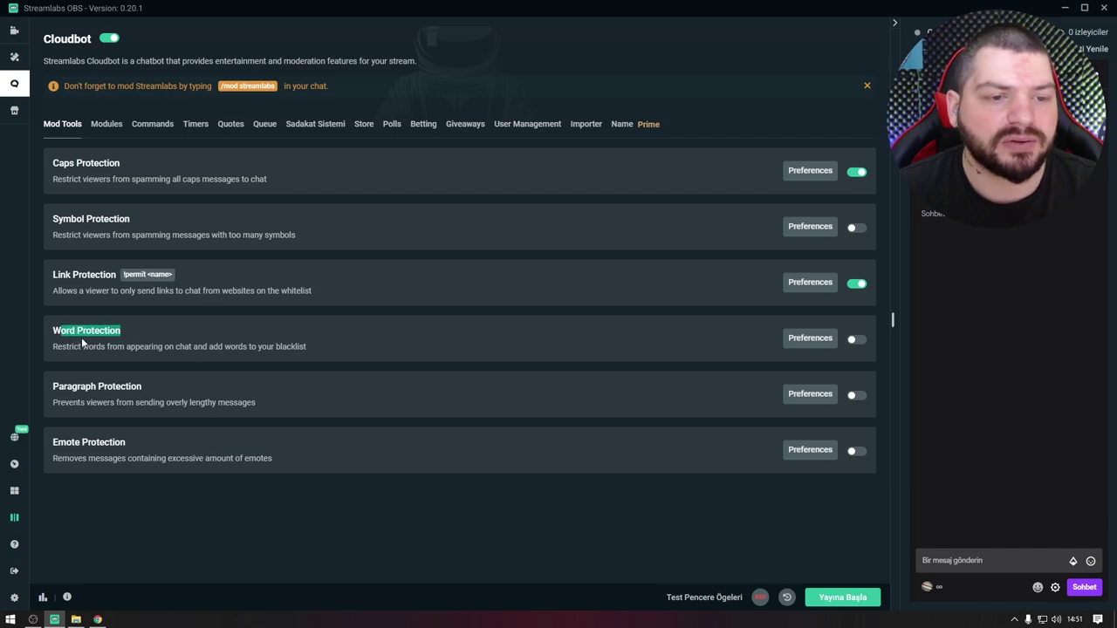
{"action": "left_click", "coordinate": [805, 340]}
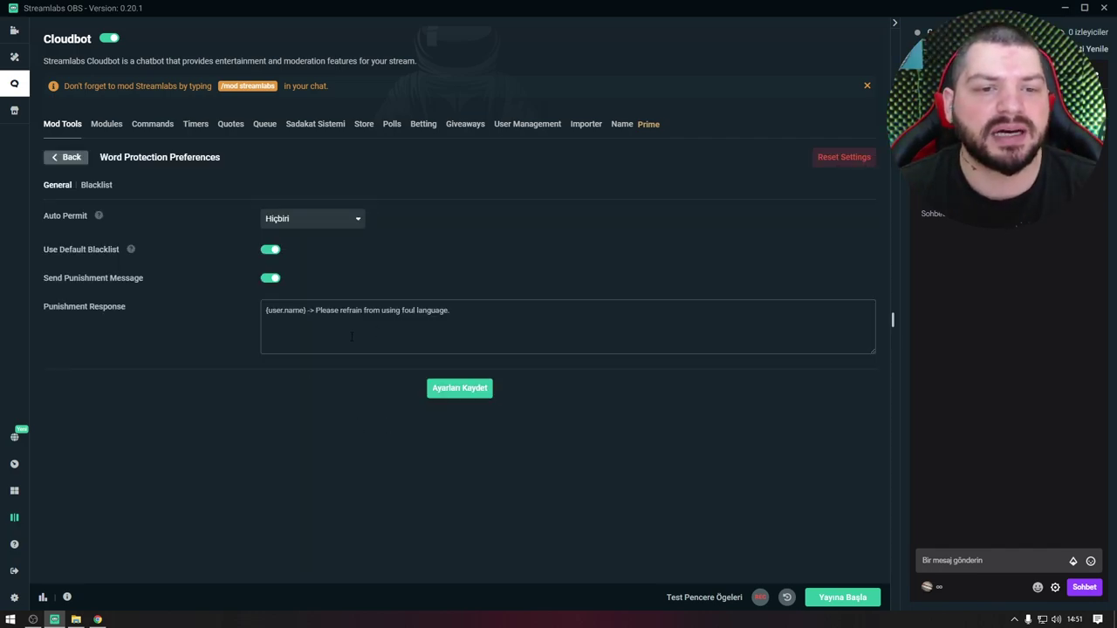
{"action": "left_click", "coordinate": [320, 220]}
{"action": "left_click", "coordinate": [382, 212]}
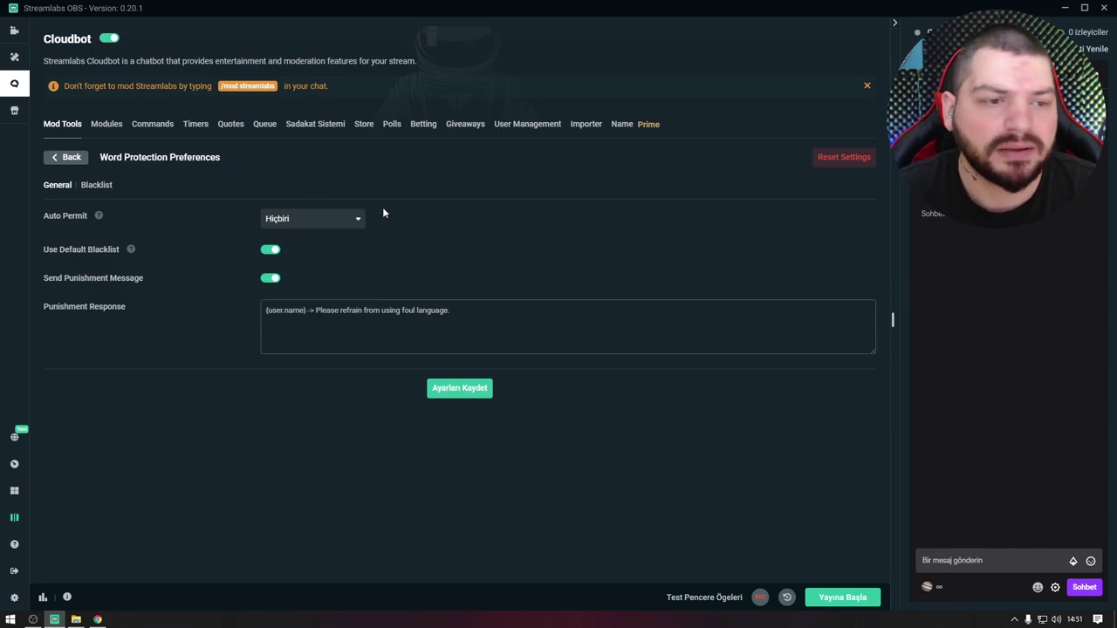
Step: Try entering a placeholder word in the Word Protection blacklist, cancel the entry, and return to the Mod Tools list
{"action": "left_click", "coordinate": [102, 186]}
{"action": "left_click", "coordinate": [836, 226]}
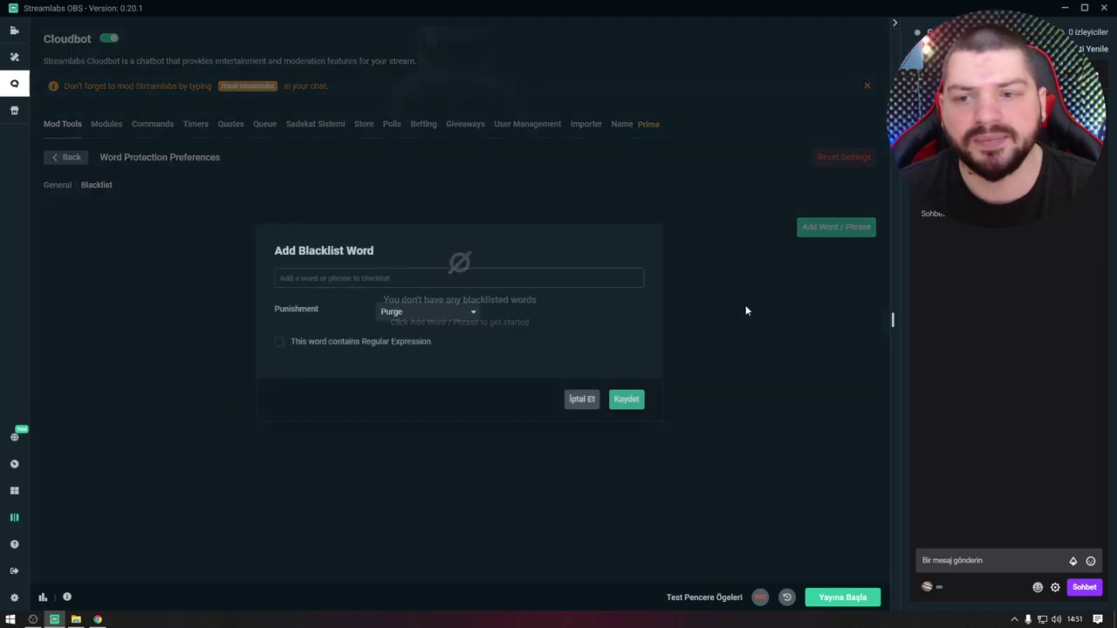
{"action": "type", "text": "fjsdfikjosjdfo"}
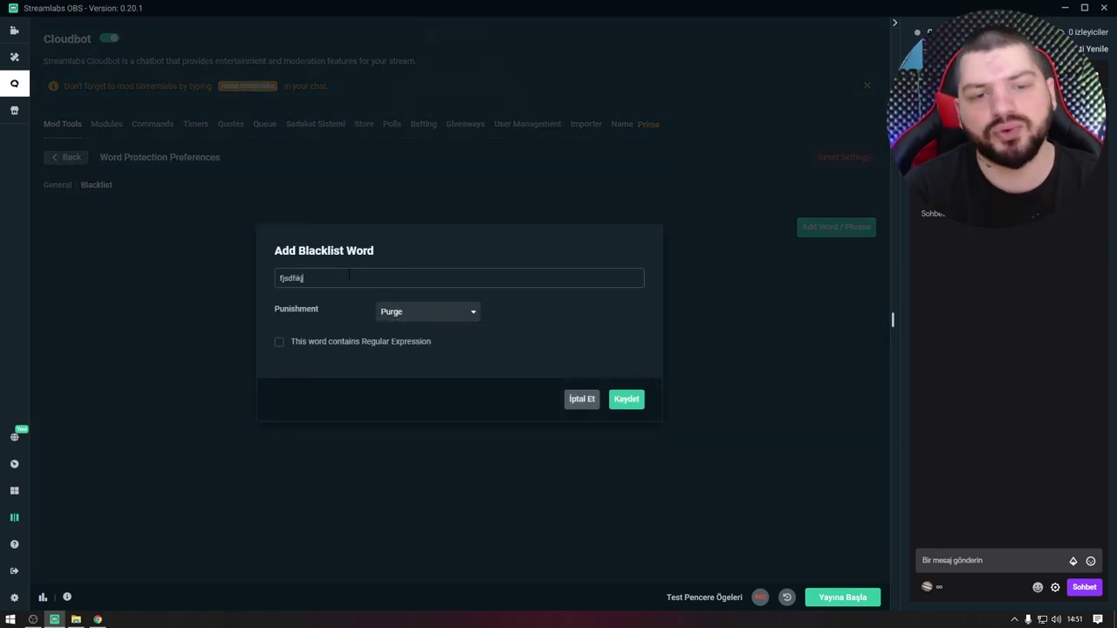
{"action": "key", "text": "ctrl+a"}
{"action": "key", "text": "BackSpace"}
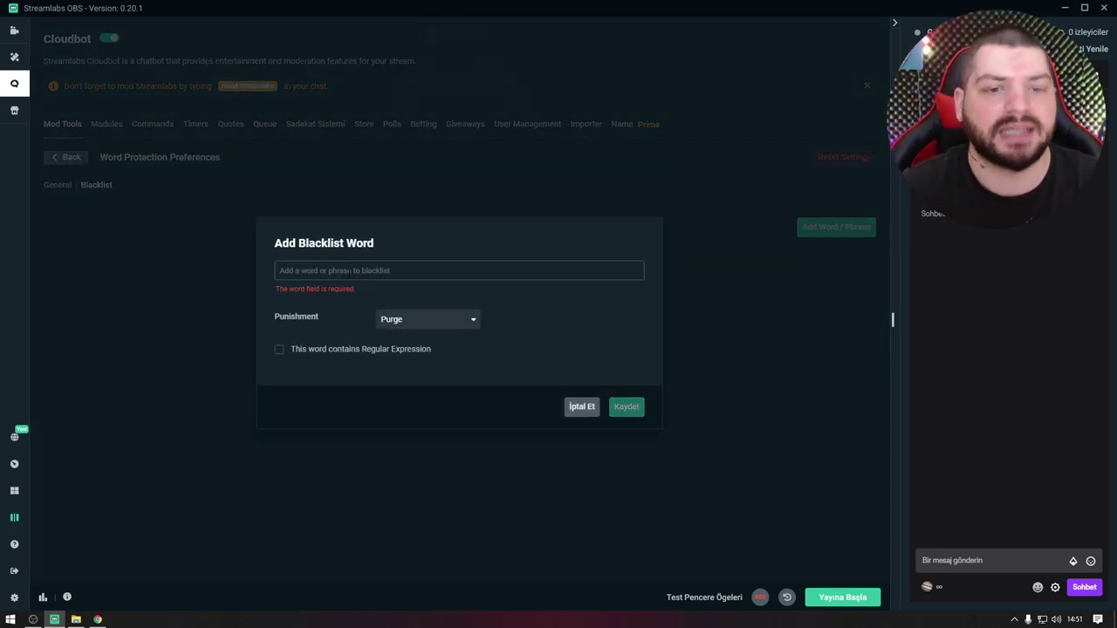
{"action": "left_click", "coordinate": [576, 410]}
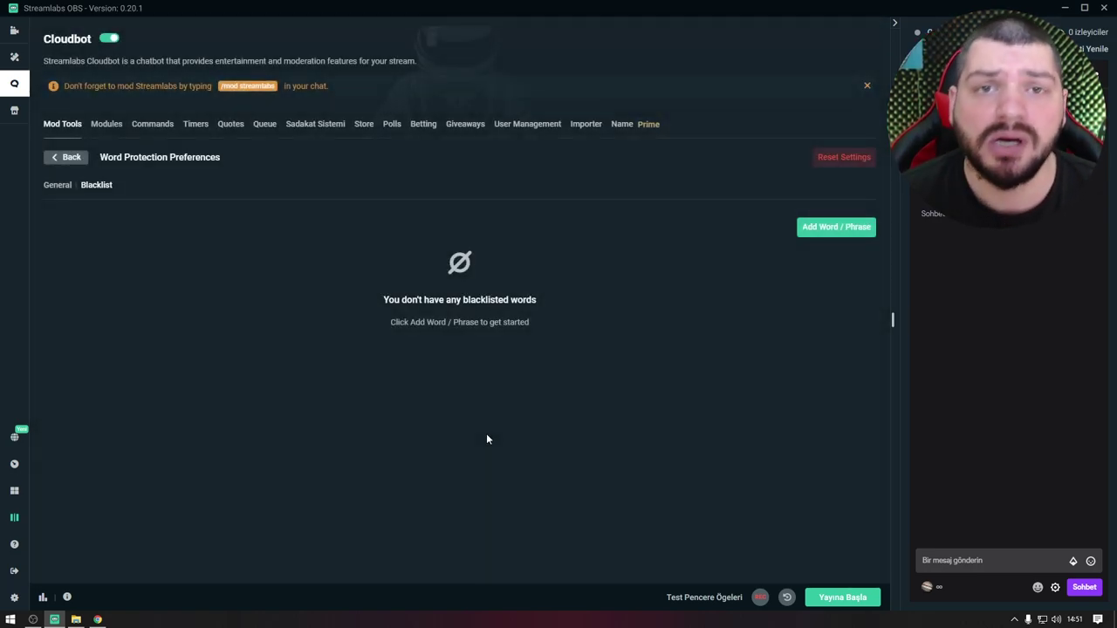
{"action": "left_click", "coordinate": [70, 163]}
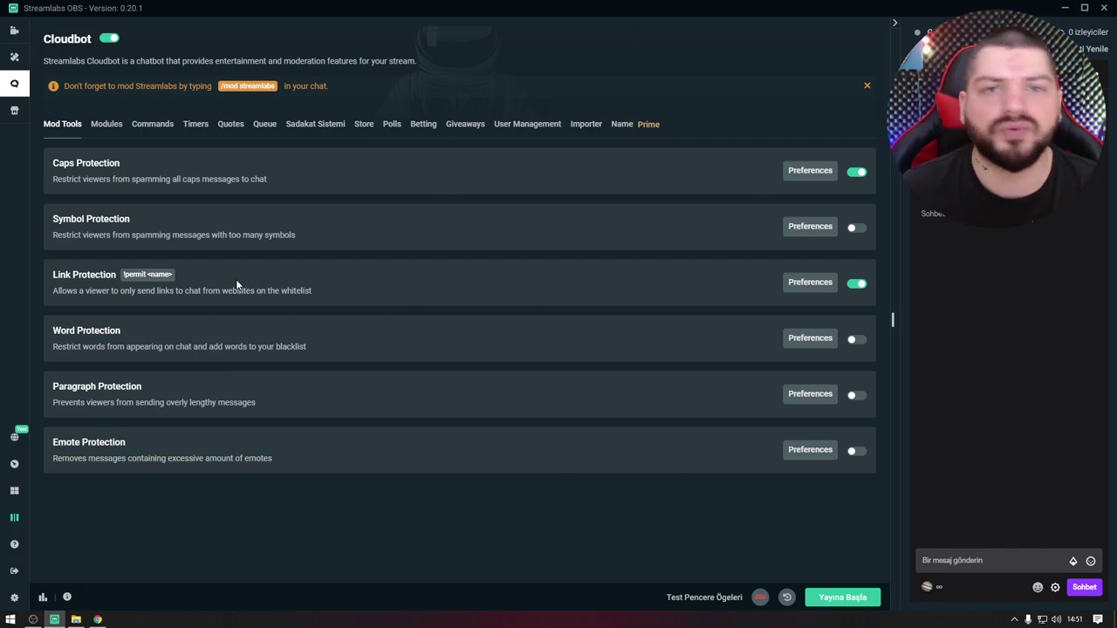
Step: Open the Cloudbot Modules and examine the available modules, focusing on Chat Alerts
{"action": "left_click", "coordinate": [108, 125]}
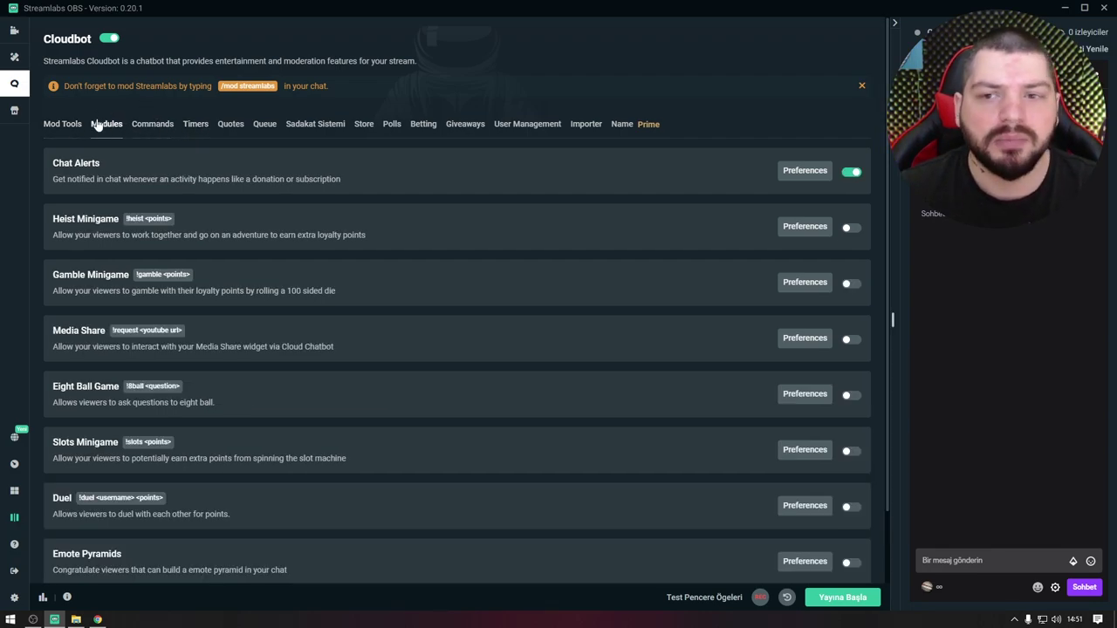
{"action": "left_click_drag", "start_coordinate": [47, 159], "coordinate": [248, 163]}
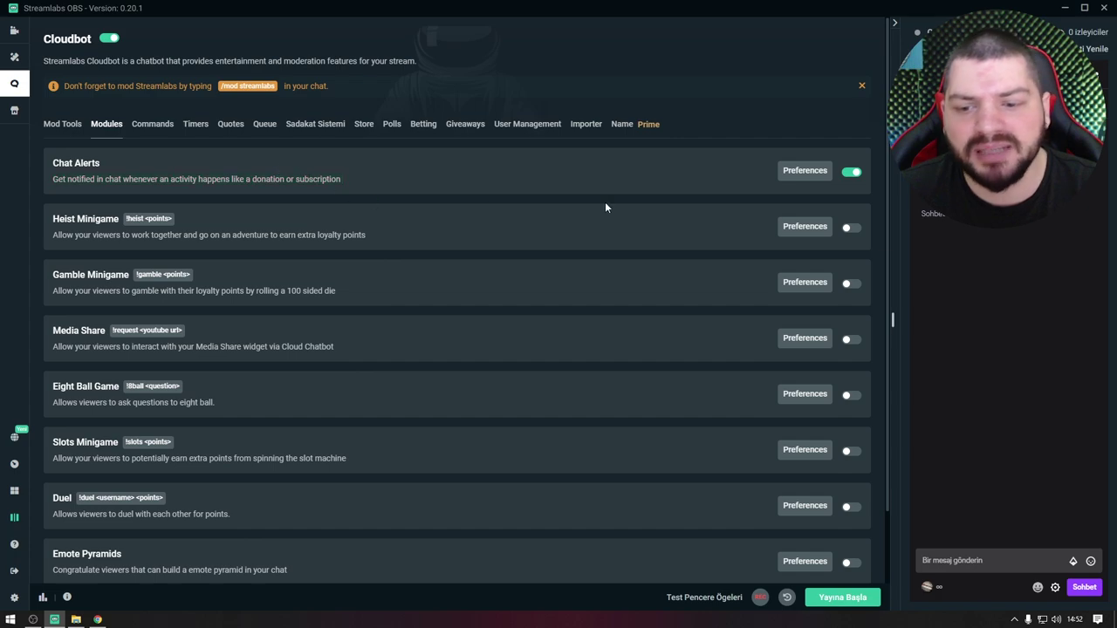
{"action": "left_click", "coordinate": [604, 217]}
{"action": "scroll", "coordinate": [604, 216], "scroll_direction": "down", "scroll_amount": 1}
{"action": "scroll", "coordinate": [602, 221], "scroll_direction": "up", "scroll_amount": 1}
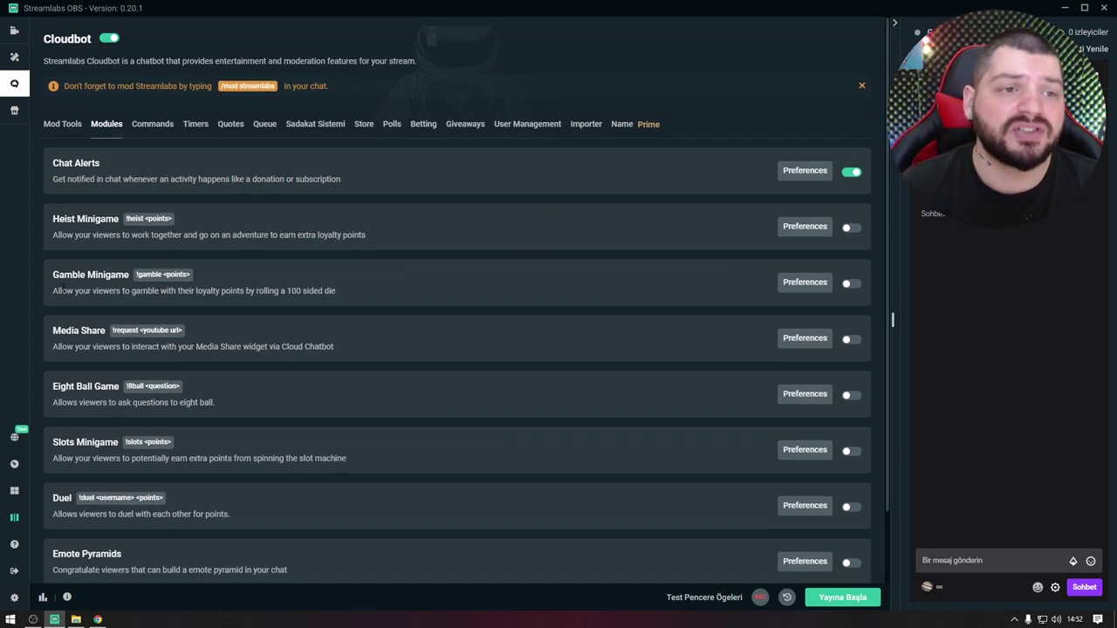
{"action": "left_click_drag", "start_coordinate": [51, 160], "coordinate": [130, 165]}
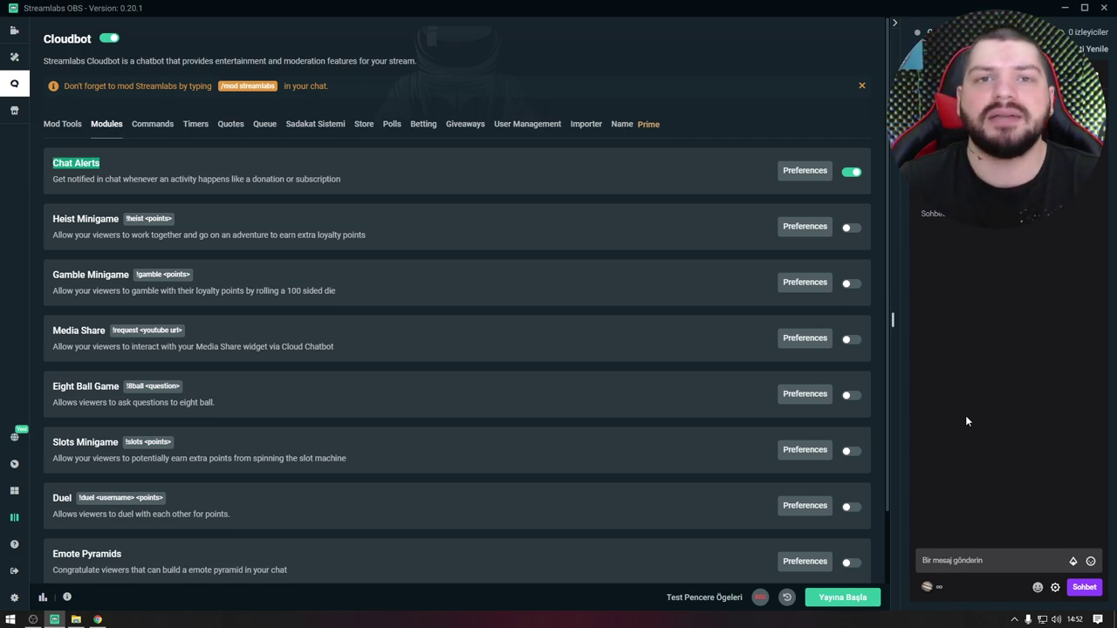
Step: Open the Chat Alerts preferences and read the Donation alert's message with its amount variable
{"action": "left_click", "coordinate": [797, 171]}
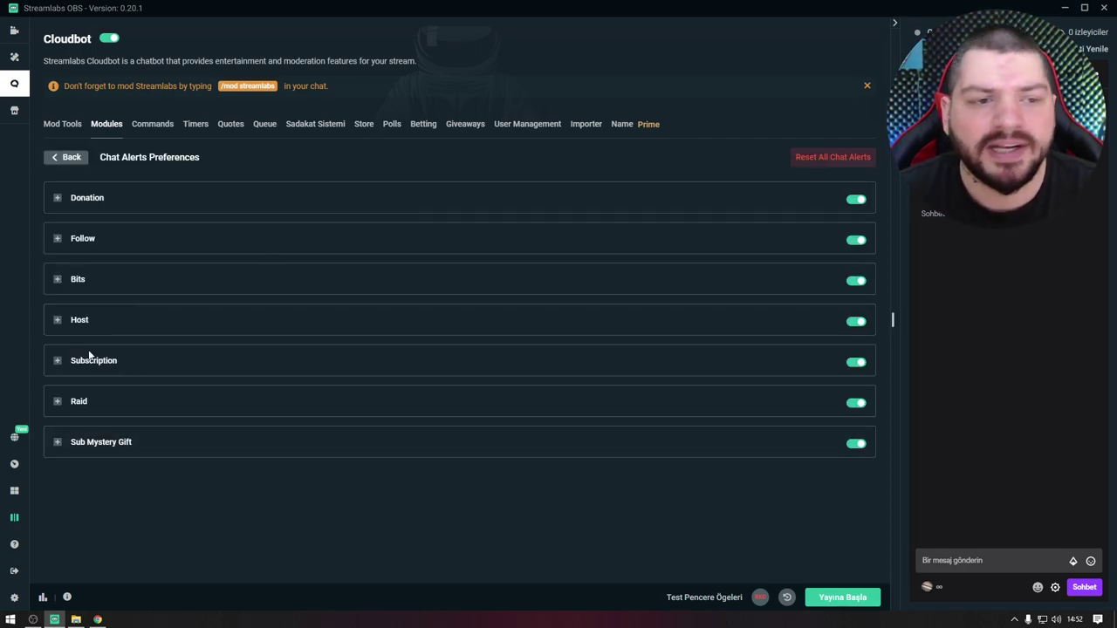
{"action": "left_click", "coordinate": [58, 199]}
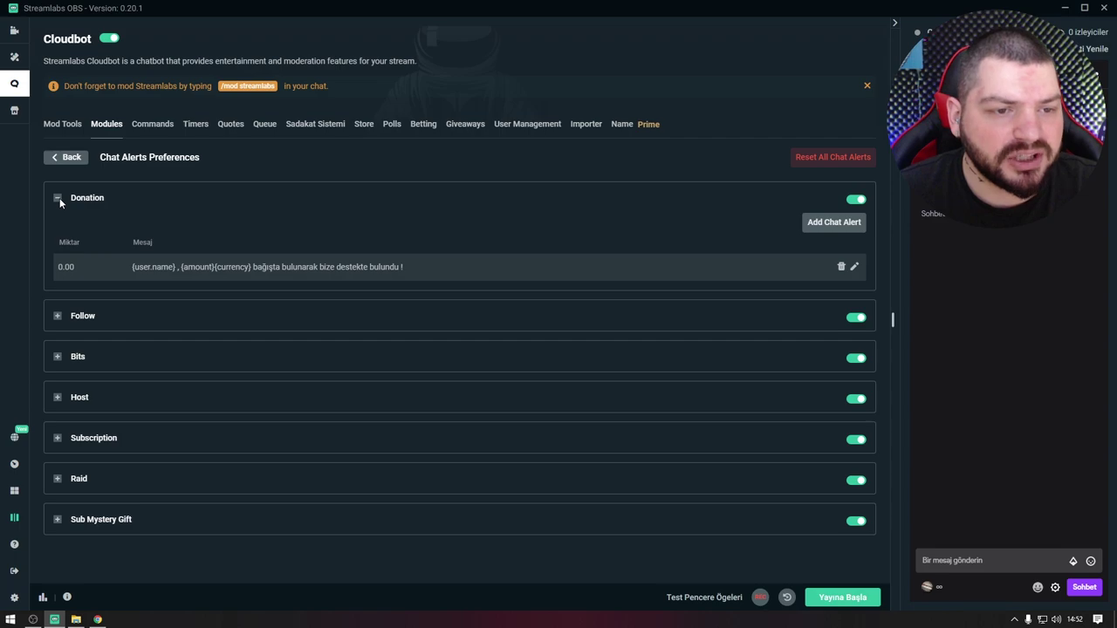
{"action": "left_click_drag", "start_coordinate": [273, 266], "coordinate": [396, 267]}
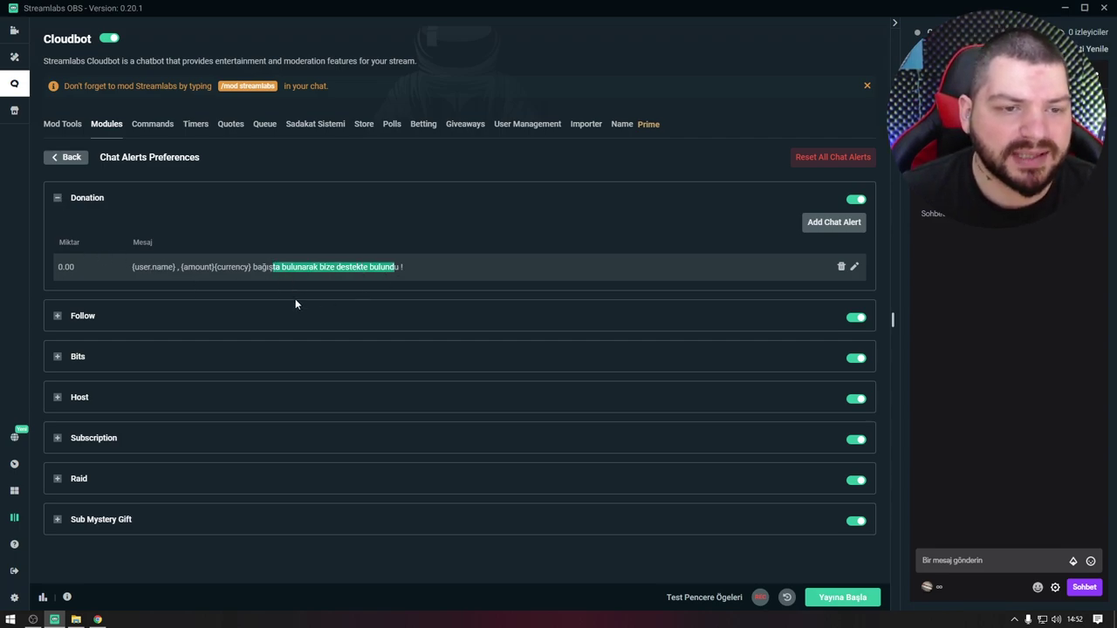
{"action": "double_click", "coordinate": [186, 267]}
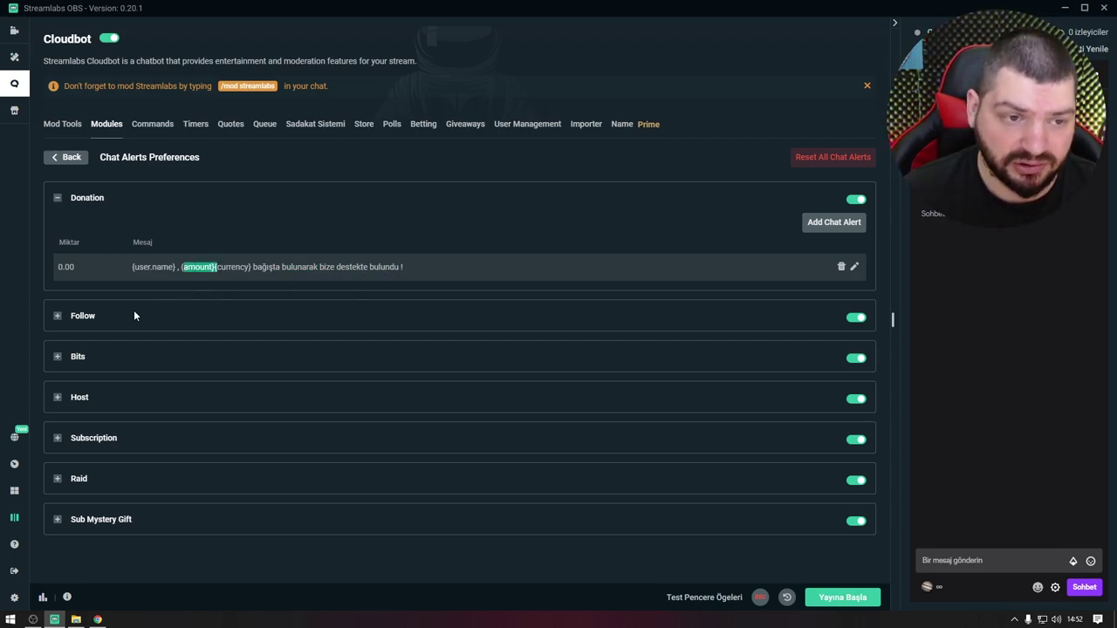
Step: Expand the Follow and Bits chat alerts and read their messages
{"action": "left_click", "coordinate": [58, 316]}
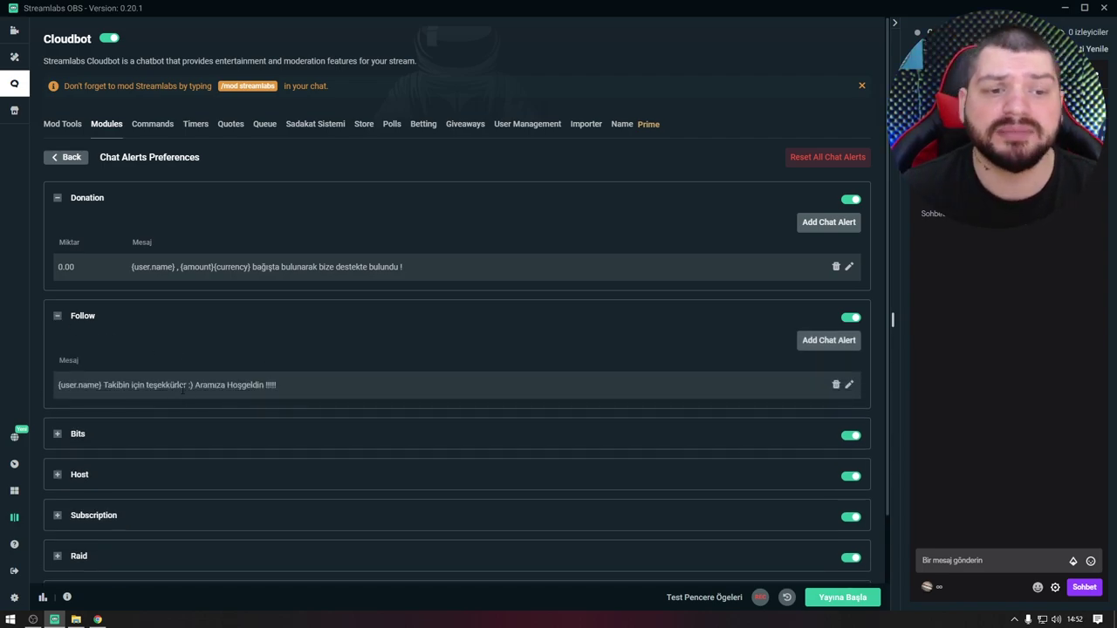
{"action": "scroll", "coordinate": [180, 391], "scroll_direction": "down", "scroll_amount": 1}
{"action": "left_click", "coordinate": [58, 376]}
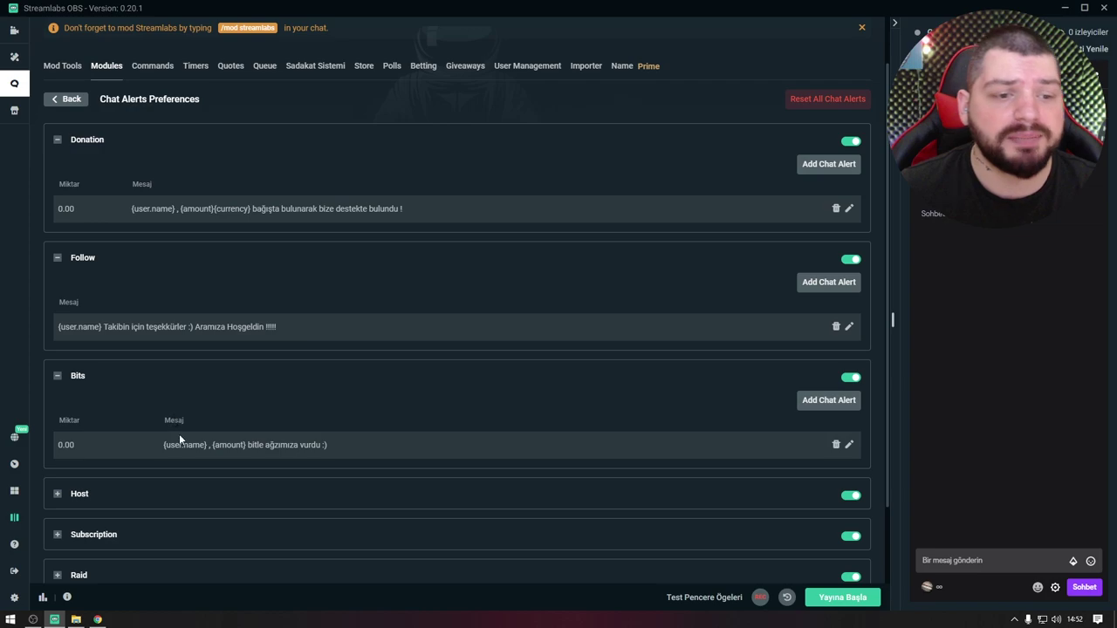
{"action": "left_click_drag", "start_coordinate": [247, 445], "coordinate": [338, 445]}
{"action": "scroll", "coordinate": [353, 468], "scroll_direction": "down", "scroll_amount": 2}
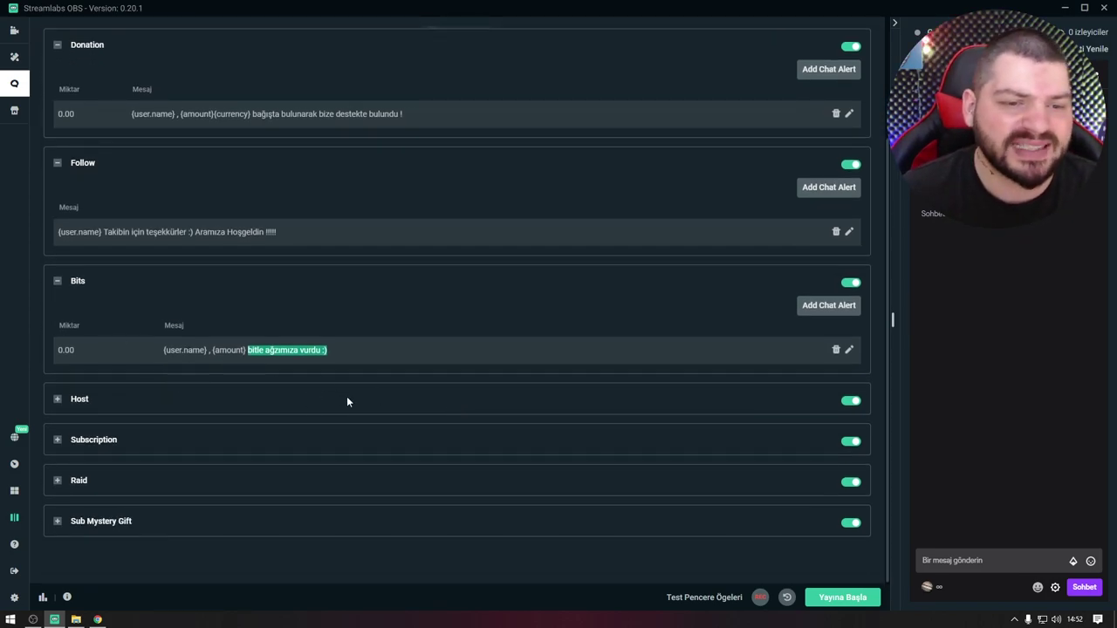
Step: Expand the Host chat alert, read its message, and collapse it again
{"action": "left_click", "coordinate": [58, 398]}
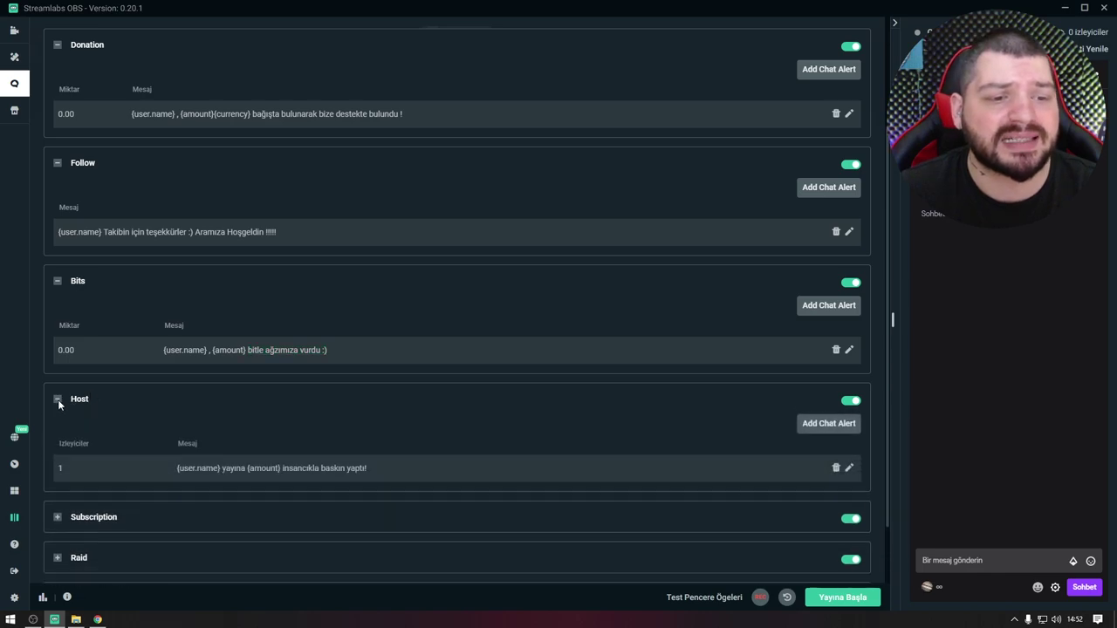
{"action": "scroll", "coordinate": [208, 426], "scroll_direction": "down", "scroll_amount": 1}
{"action": "left_click_drag", "start_coordinate": [179, 412], "coordinate": [312, 414]}
{"action": "left_click", "coordinate": [231, 411]}
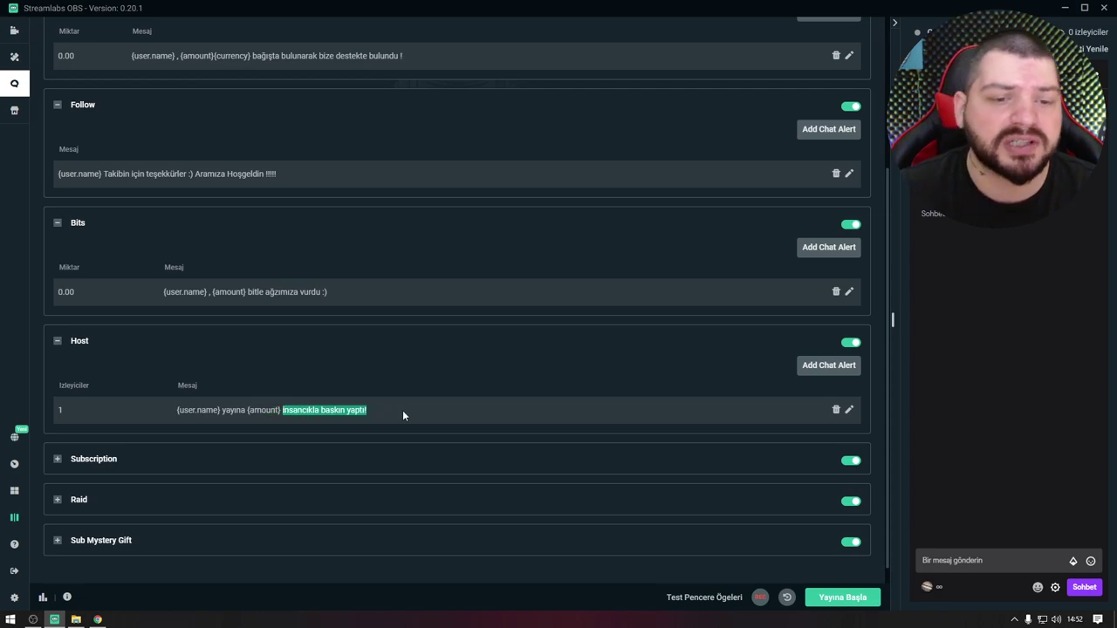
{"action": "left_click", "coordinate": [57, 342]}
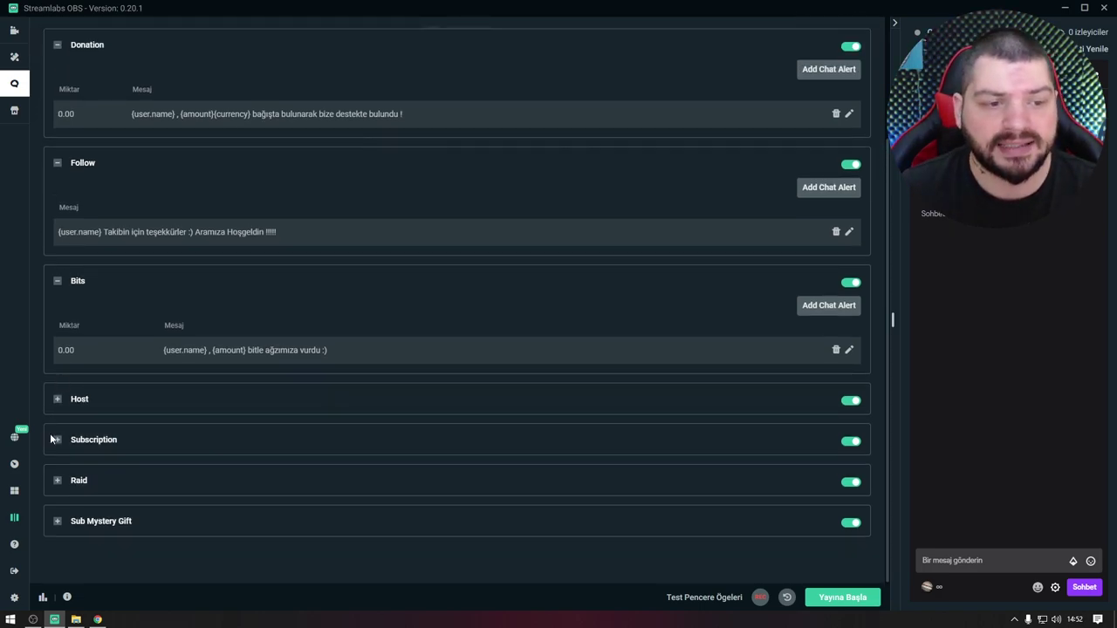
Step: Expand the Subscription chat alerts and read the messages for the Prime and tiered subscriptions
{"action": "left_click", "coordinate": [56, 442]}
{"action": "scroll", "coordinate": [57, 440], "scroll_direction": "down", "scroll_amount": 2}
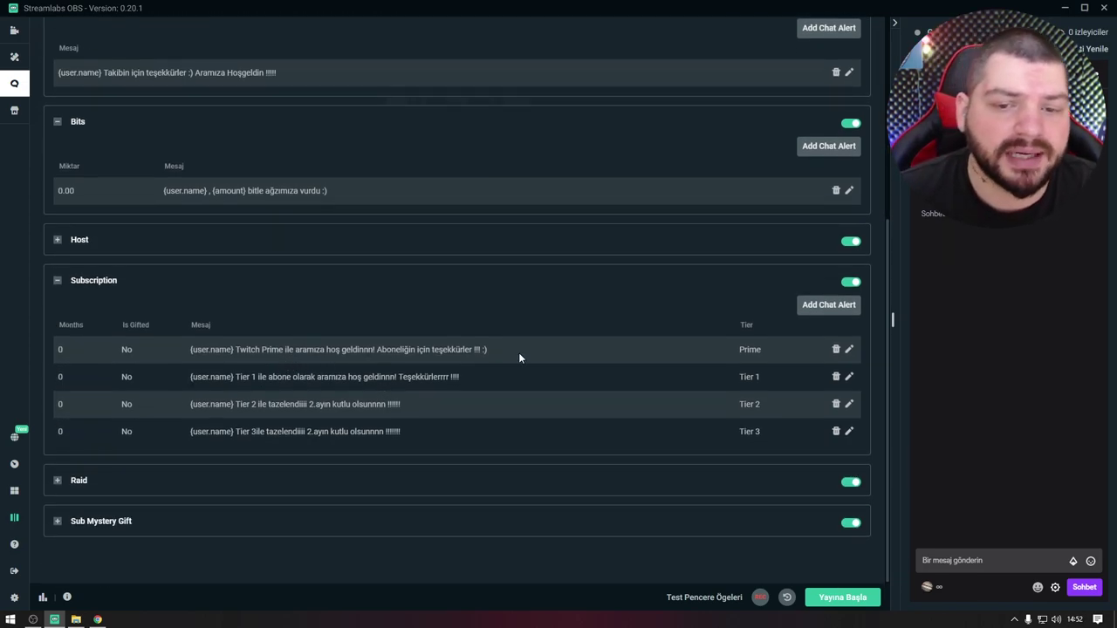
{"action": "left_click_drag", "start_coordinate": [387, 349], "coordinate": [472, 349]}
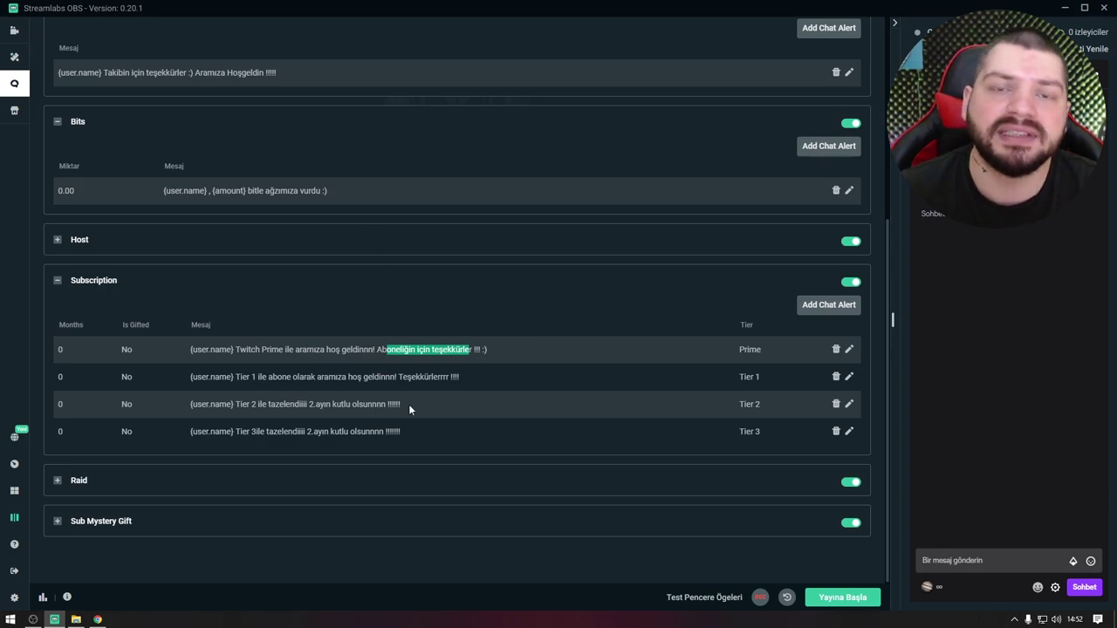
Step: Collapse the Bits, Subscription and Donation chat alerts, and return to the Modules list
{"action": "left_click", "coordinate": [52, 283]}
{"action": "left_click", "coordinate": [54, 125]}
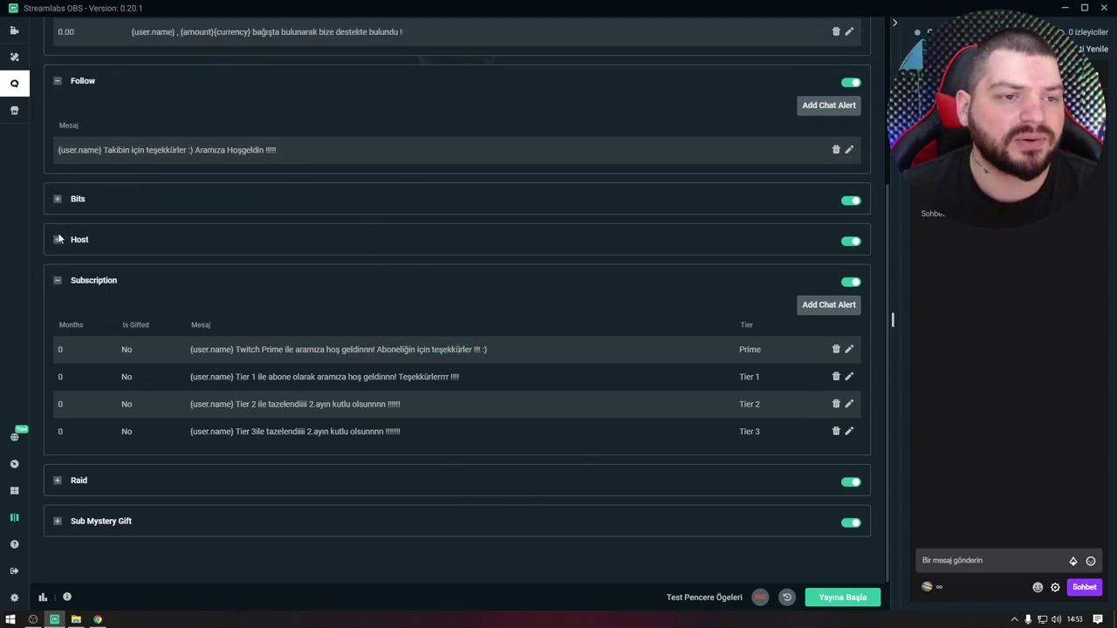
{"action": "left_click", "coordinate": [57, 280]}
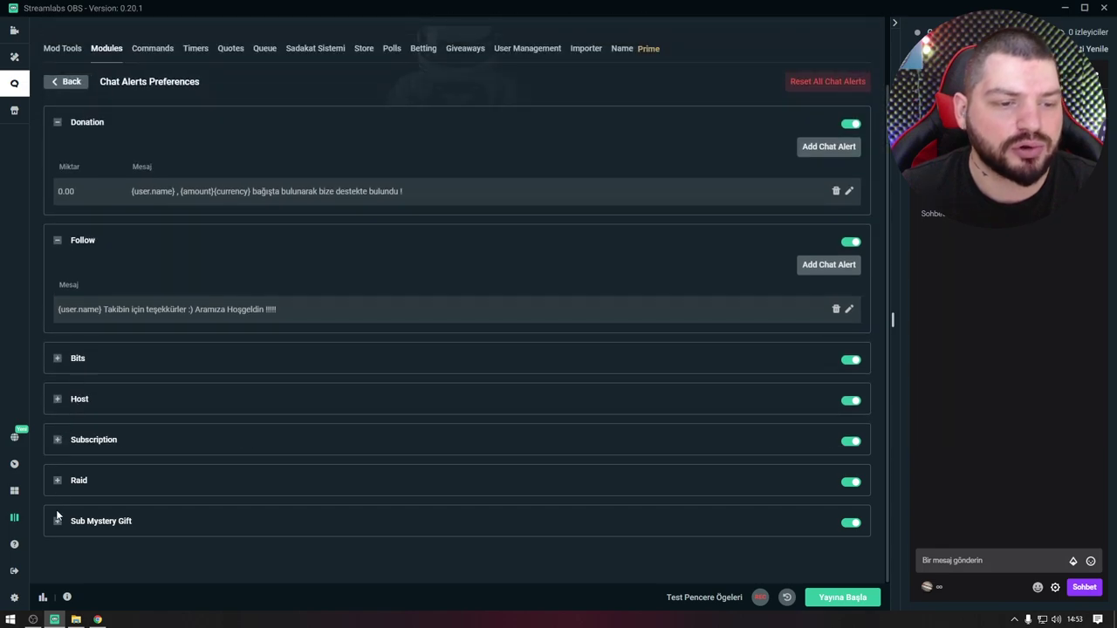
{"action": "scroll", "coordinate": [76, 470], "scroll_direction": "up", "scroll_amount": 1}
{"action": "left_click", "coordinate": [65, 197]}
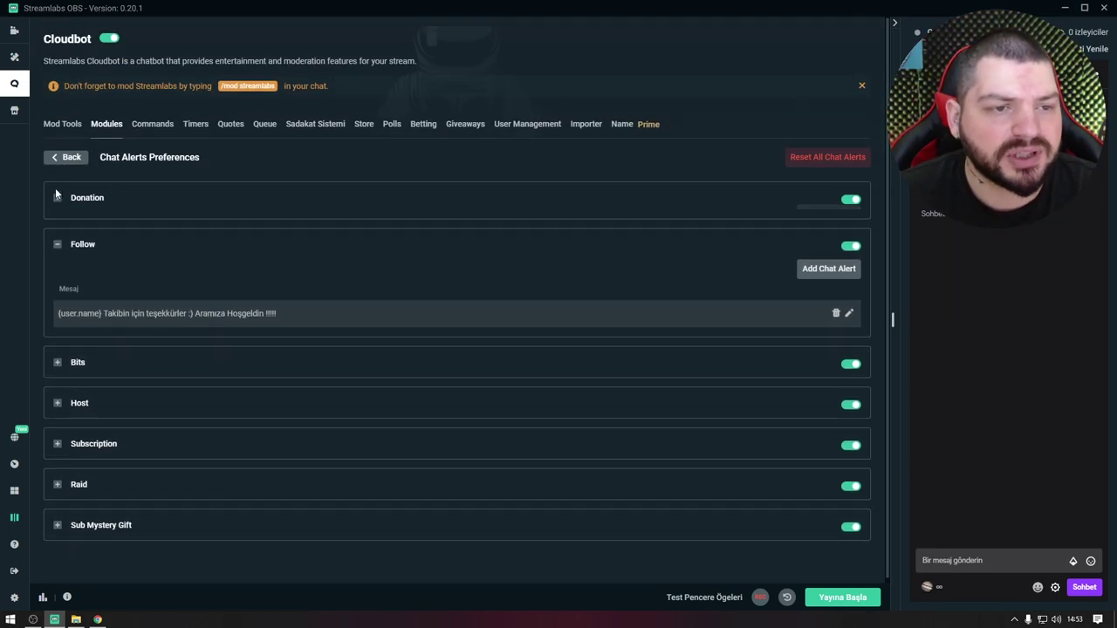
{"action": "left_click", "coordinate": [56, 158]}
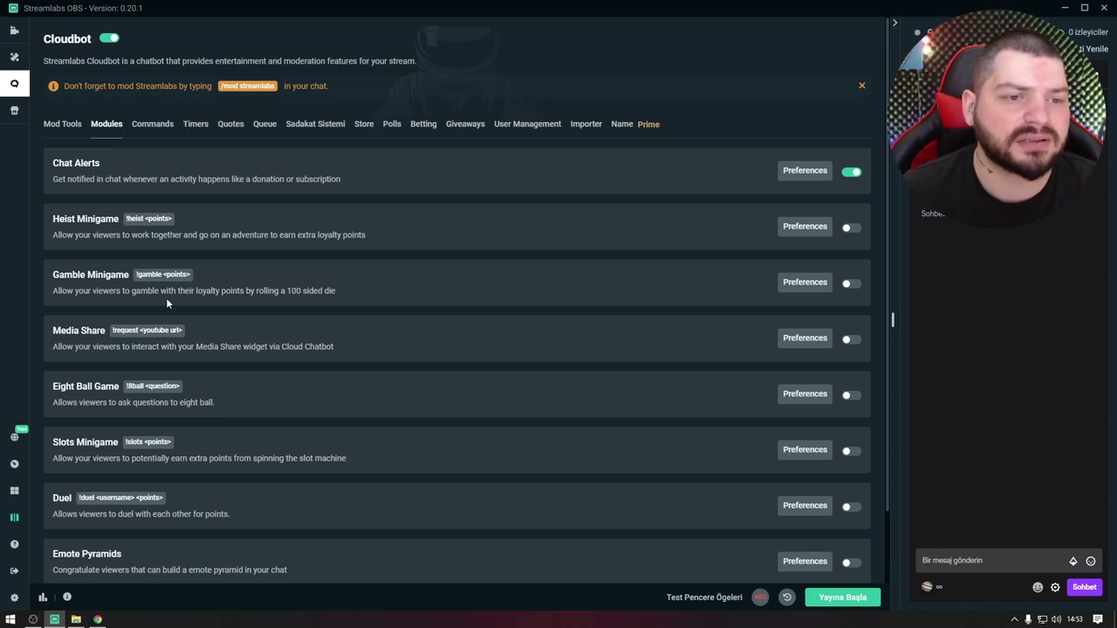
Step: Look through the minigame and emote entries in the Modules list down to Emote Combo
{"action": "scroll", "coordinate": [188, 309], "scroll_direction": "down", "scroll_amount": 1}
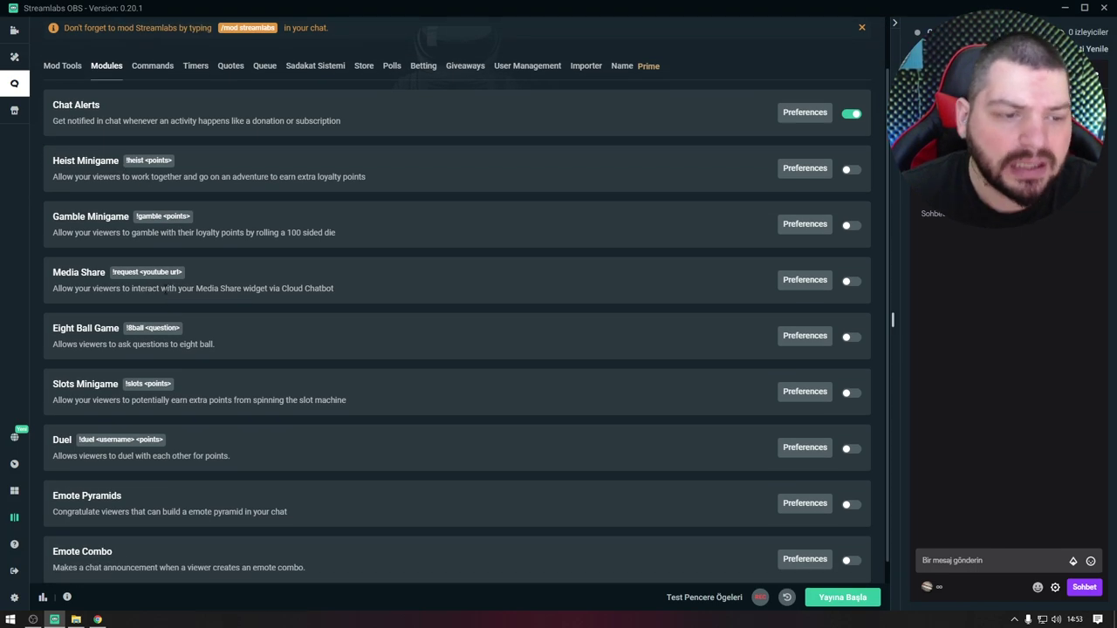
{"action": "scroll", "coordinate": [157, 304], "scroll_direction": "down", "scroll_amount": 1}
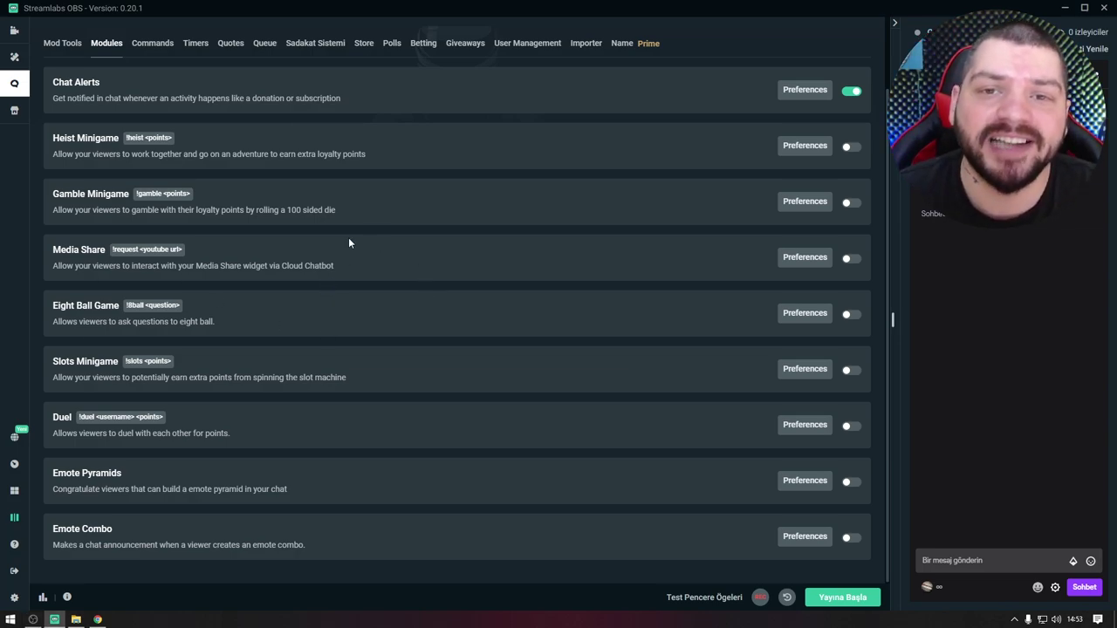
{"action": "scroll", "coordinate": [392, 304], "scroll_direction": "up", "scroll_amount": 2}
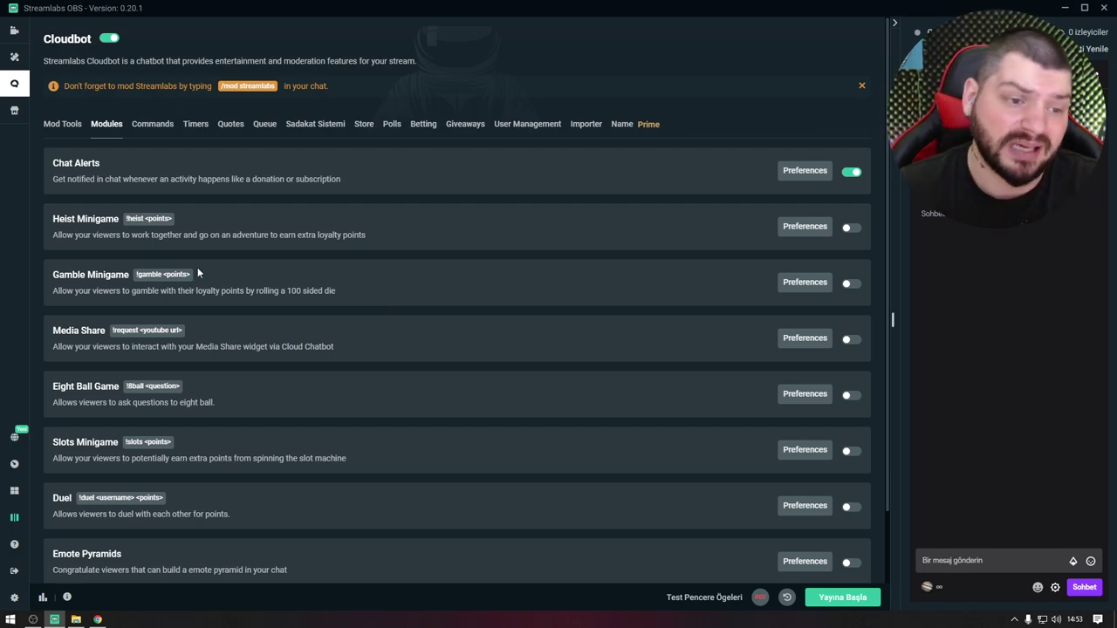
Step: Open Cloudbot's custom commands and look through the commands and responses on the first page
{"action": "left_click", "coordinate": [155, 132]}
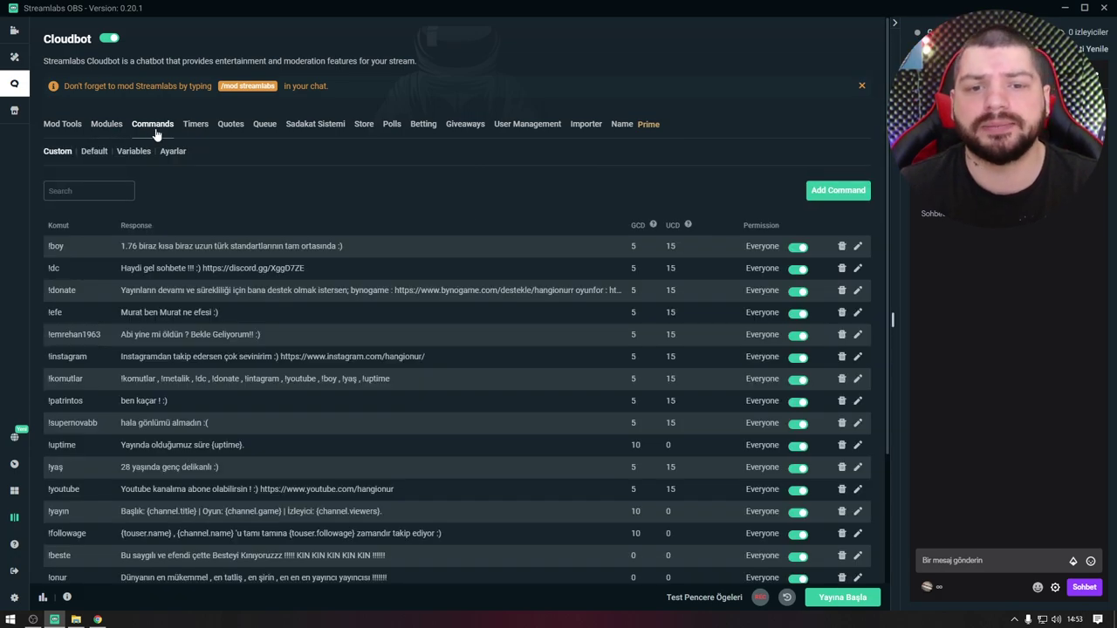
{"action": "scroll", "coordinate": [376, 278], "scroll_direction": "down", "scroll_amount": 3}
{"action": "scroll", "coordinate": [376, 280], "scroll_direction": "down", "scroll_amount": 1}
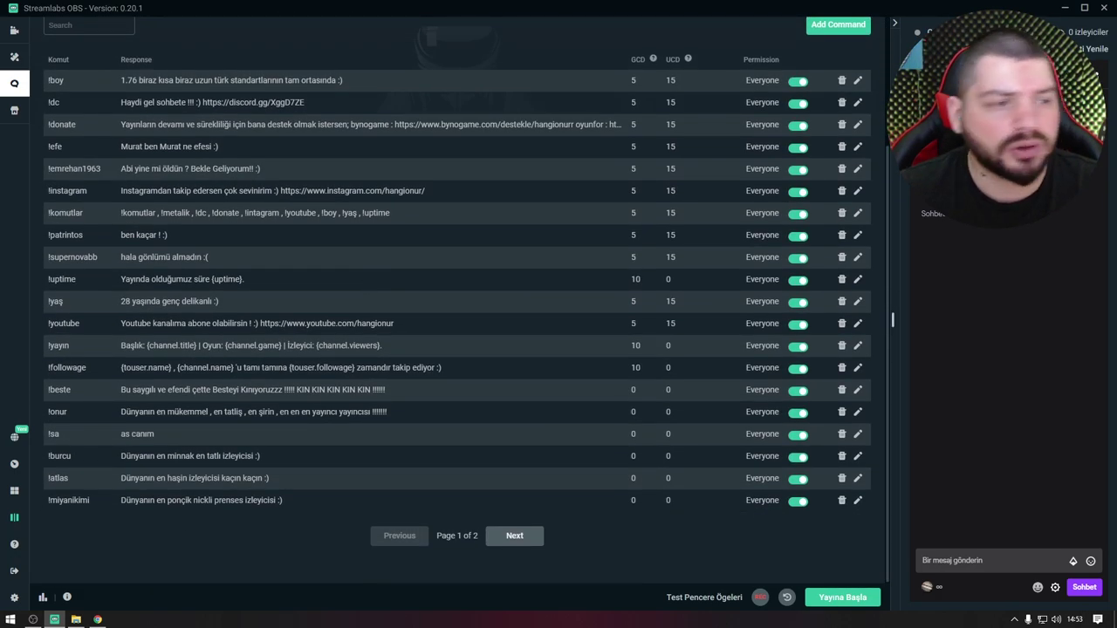
{"action": "scroll", "coordinate": [324, 434], "scroll_direction": "up", "scroll_amount": 3}
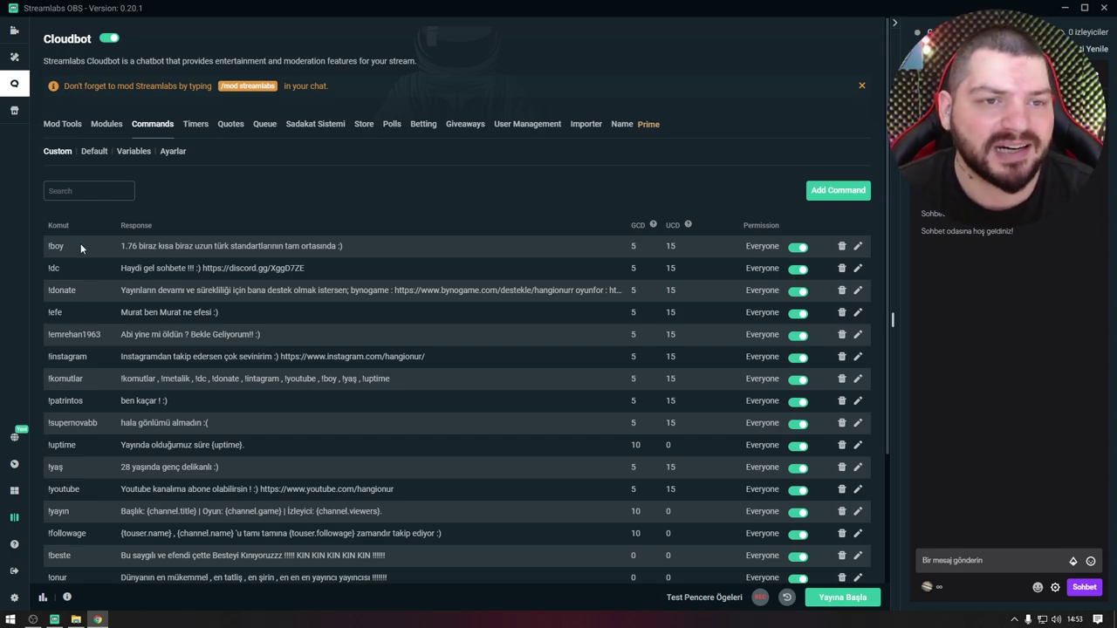
{"action": "scroll", "coordinate": [80, 258], "scroll_direction": "down", "scroll_amount": 1}
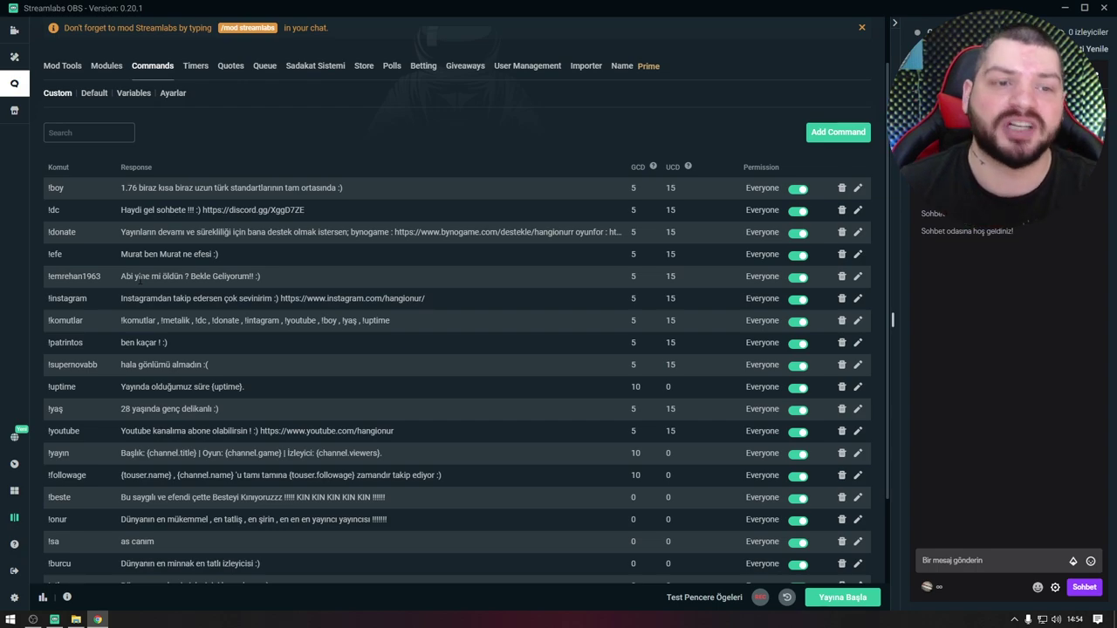
Step: Highlight the responses "Abi yine mi öldün ? Bekle Geliyorum!! :)", the !komutlar list and "ben kaçar", and go to the second page of custom commands
{"action": "left_click_drag", "start_coordinate": [122, 278], "coordinate": [285, 276]}
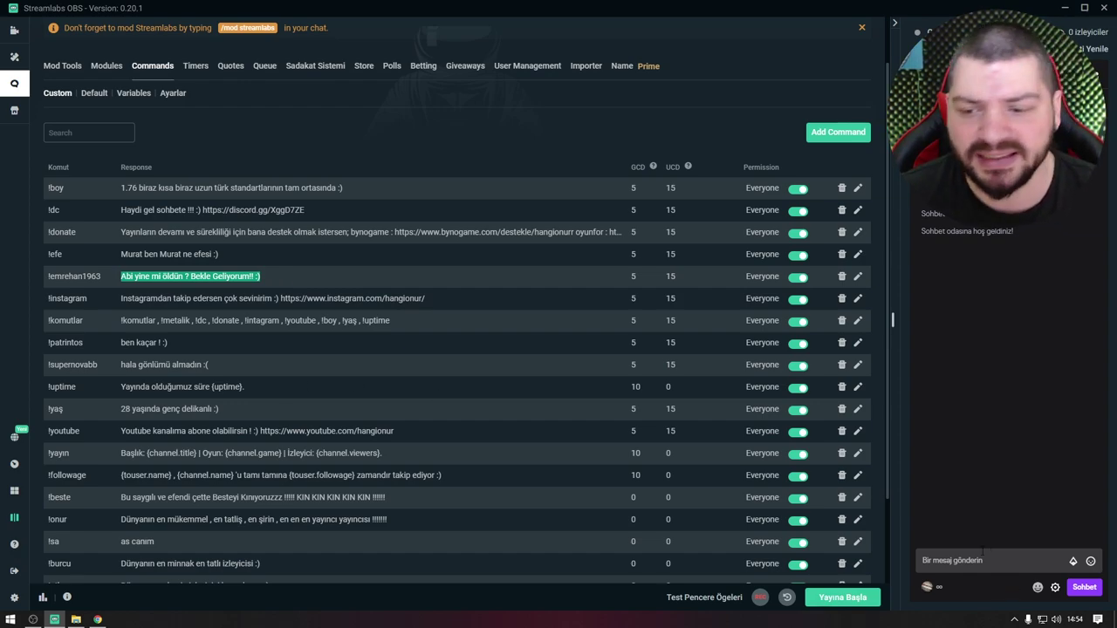
{"action": "left_click", "coordinate": [108, 298]}
{"action": "scroll", "coordinate": [115, 264], "scroll_direction": "down", "scroll_amount": 1}
{"action": "left_click_drag", "start_coordinate": [116, 264], "coordinate": [452, 265]}
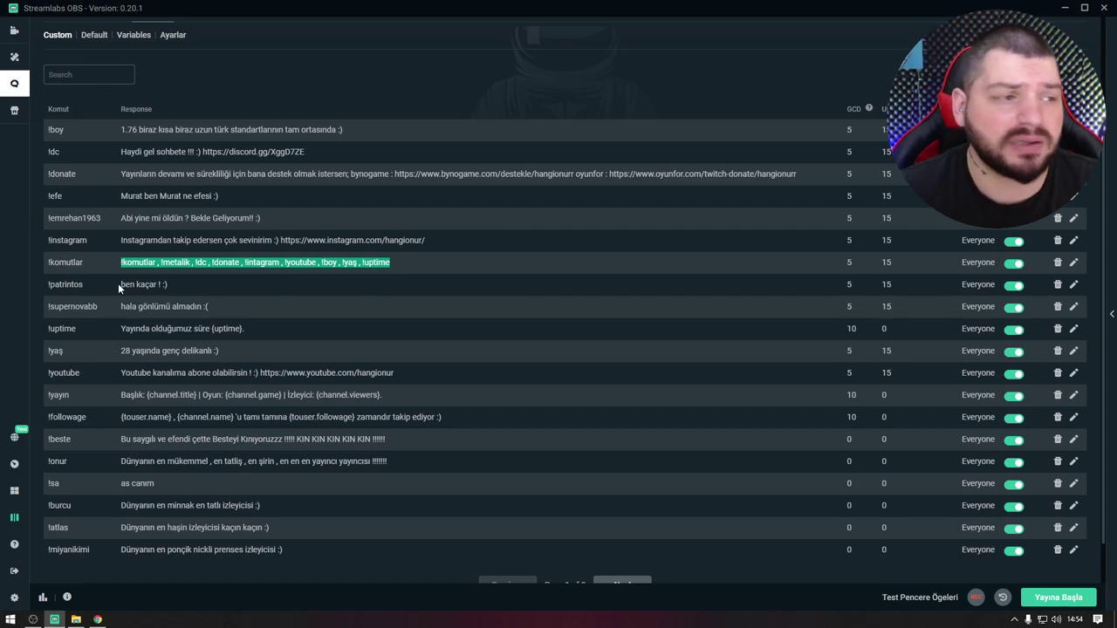
{"action": "left_click_drag", "start_coordinate": [120, 285], "coordinate": [145, 291]}
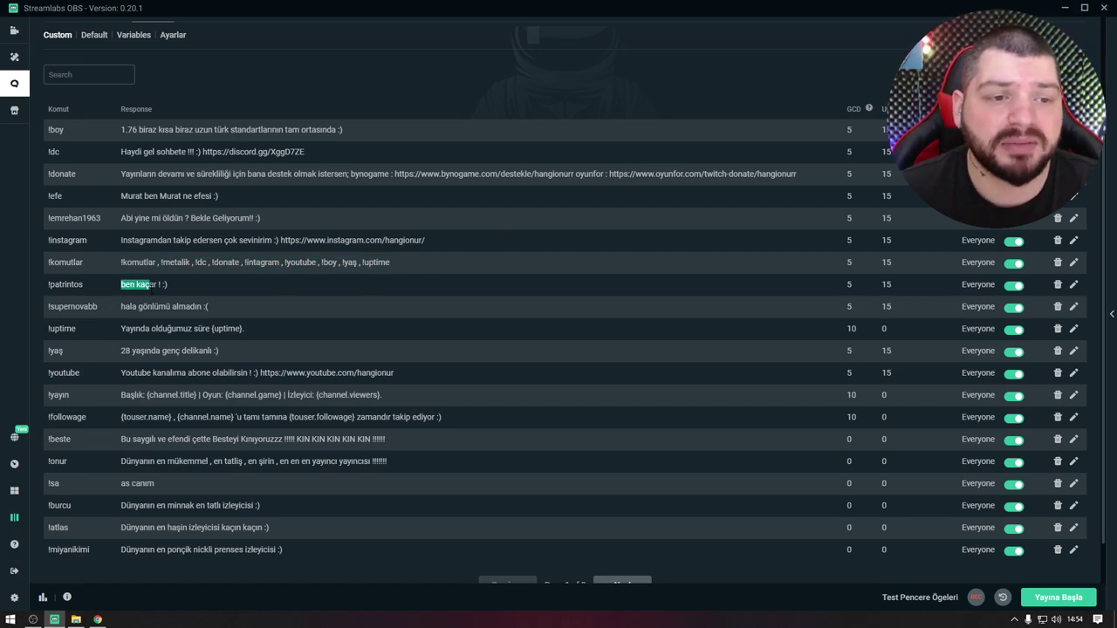
{"action": "scroll", "coordinate": [83, 283], "scroll_direction": "down", "scroll_amount": 1}
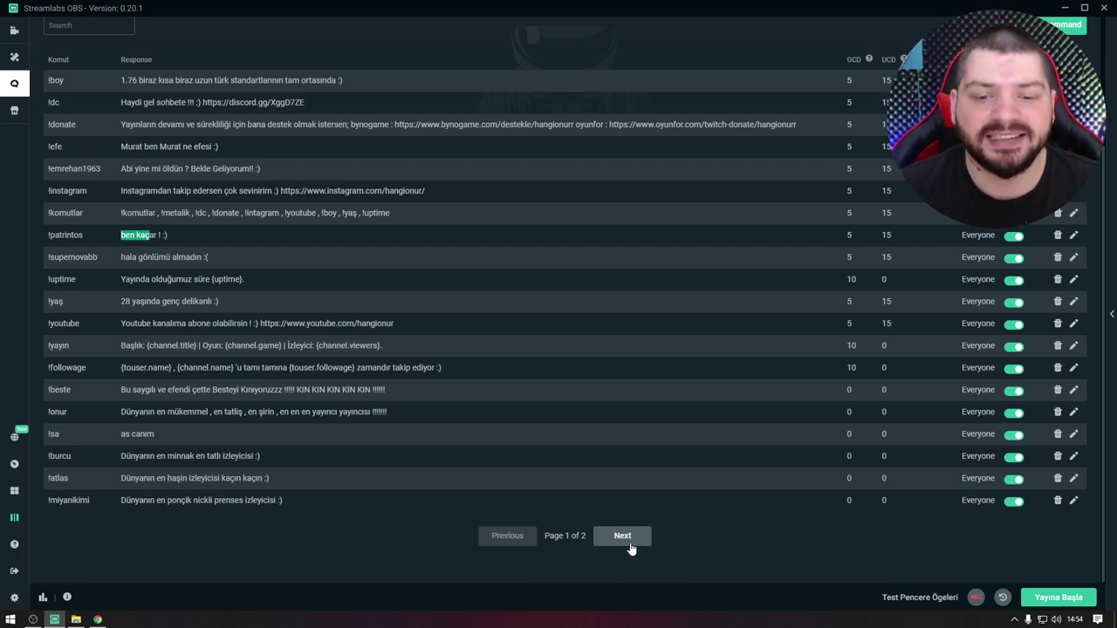
{"action": "left_click", "coordinate": [349, 406]}
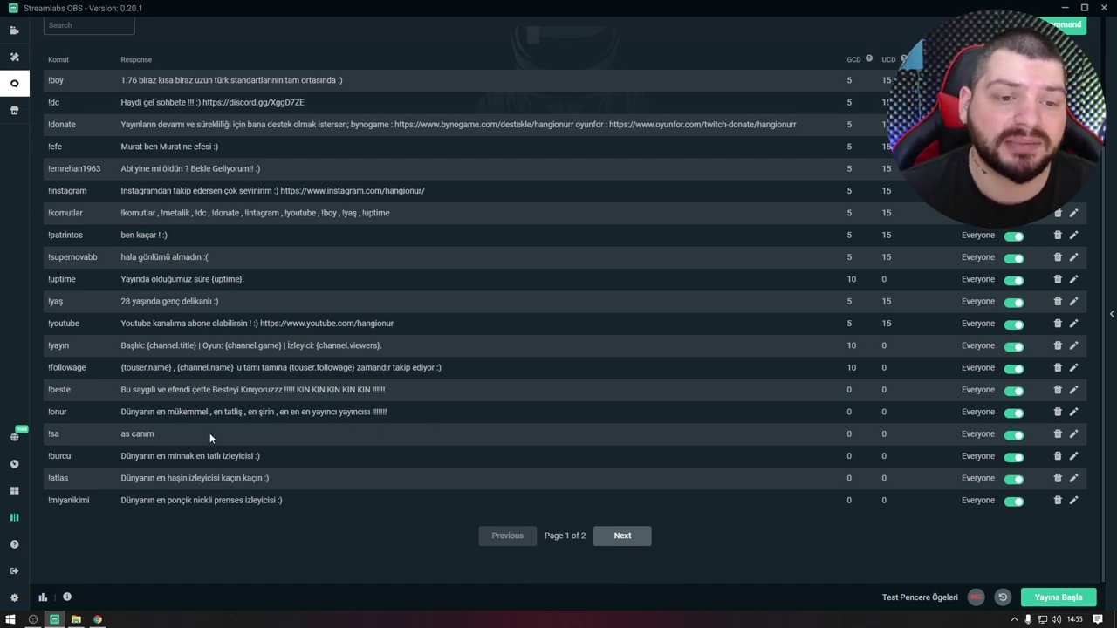
{"action": "left_click", "coordinate": [615, 534]}
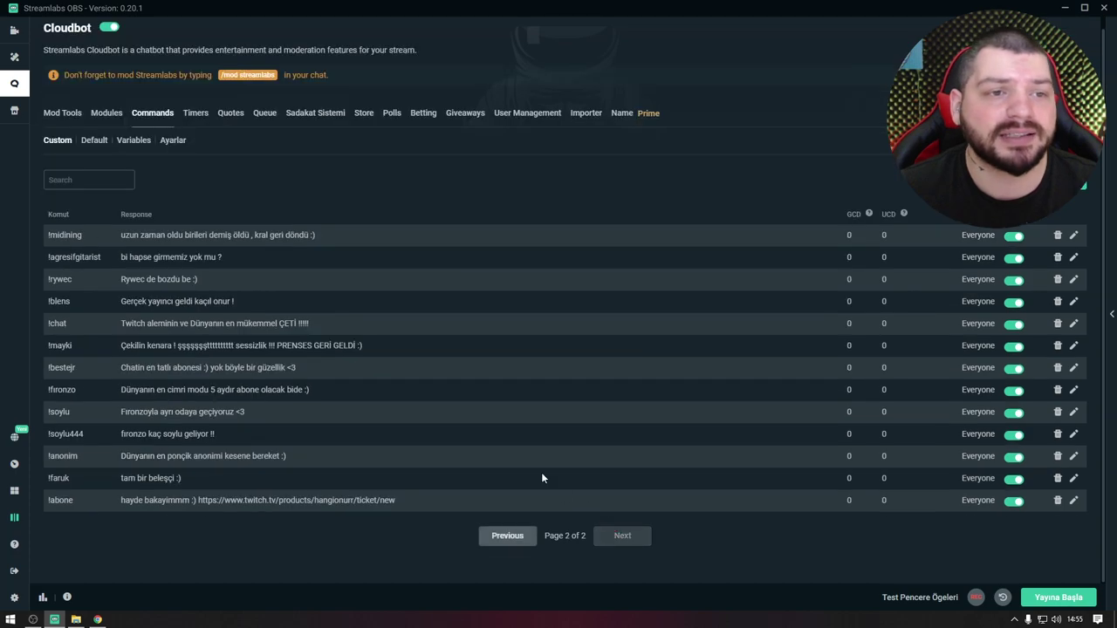
Step: Open Cloudbot's timers and highlight the interval and response of the social media timer "s"
{"action": "left_click", "coordinate": [196, 112]}
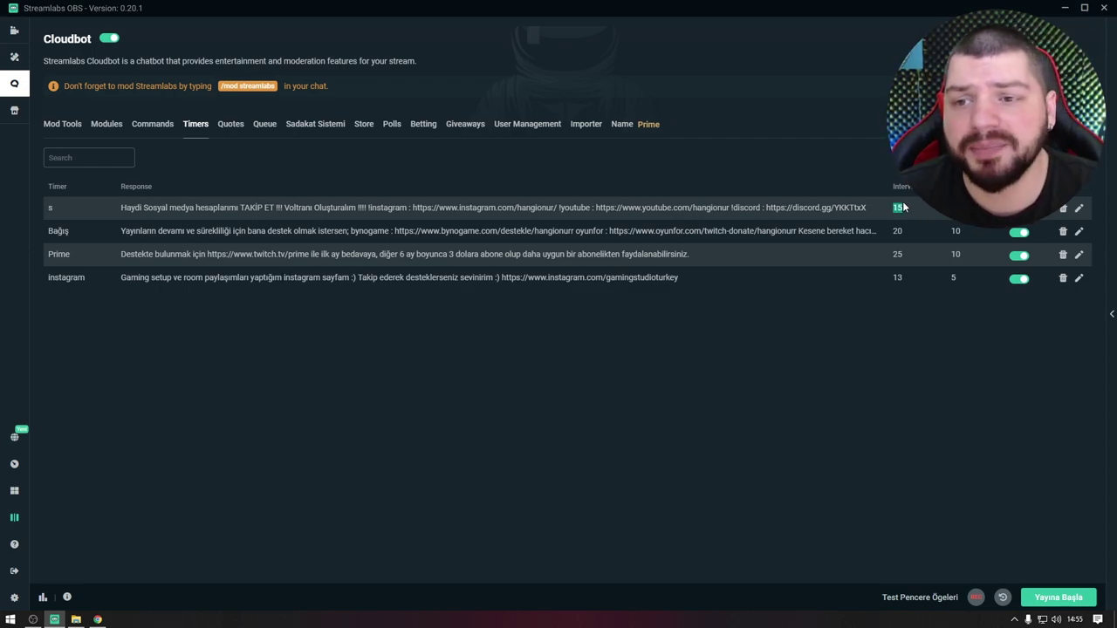
{"action": "left_click_drag", "start_coordinate": [913, 212], "coordinate": [886, 214]}
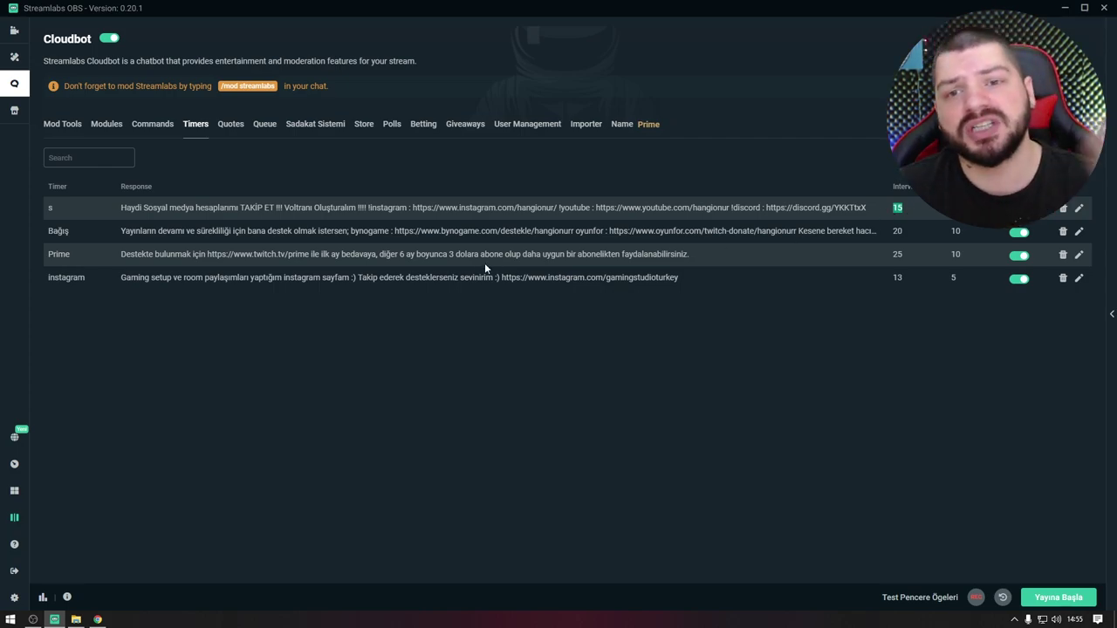
{"action": "left_click_drag", "start_coordinate": [121, 208], "coordinate": [880, 213]}
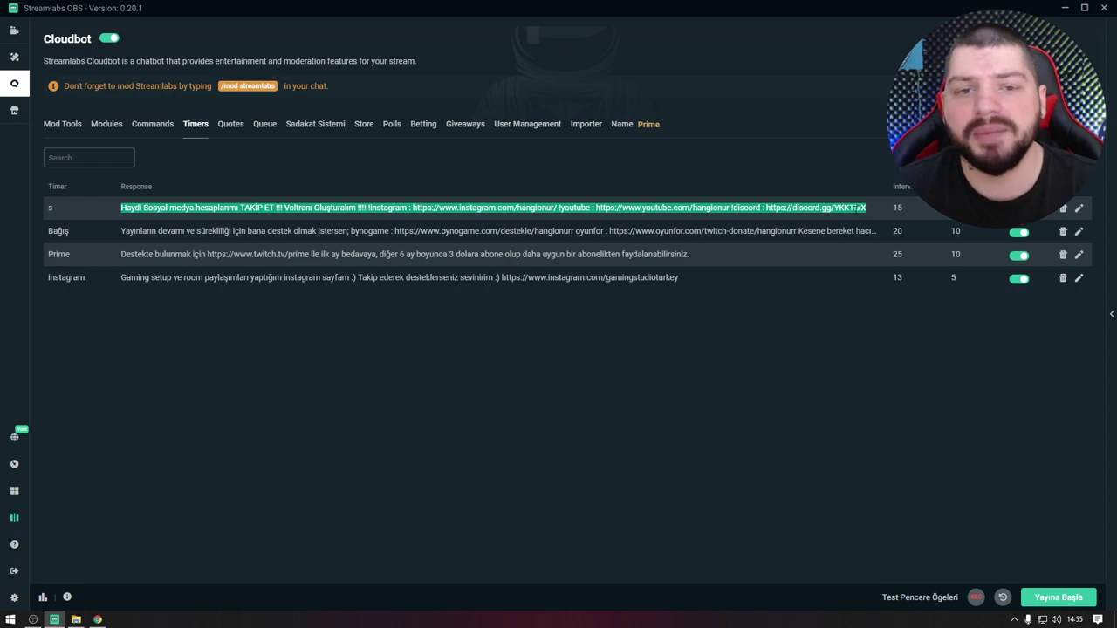
{"action": "left_click", "coordinate": [934, 233]}
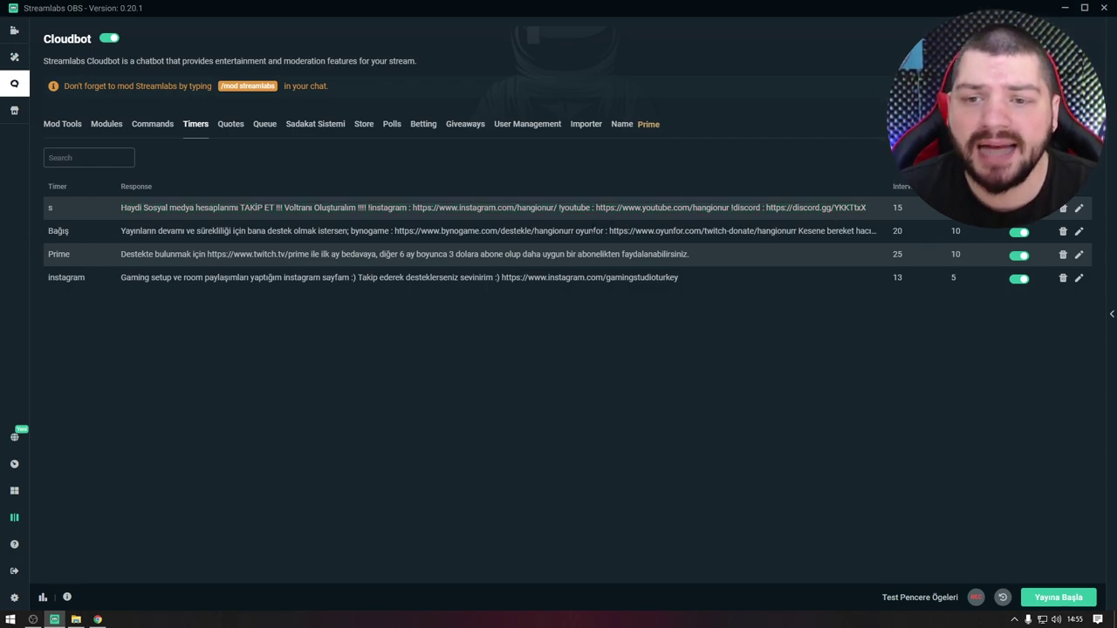
Step: Highlight the Bağış timer's response and the intervals of the Prime and instagram timers
{"action": "left_click_drag", "start_coordinate": [129, 231], "coordinate": [812, 231]}
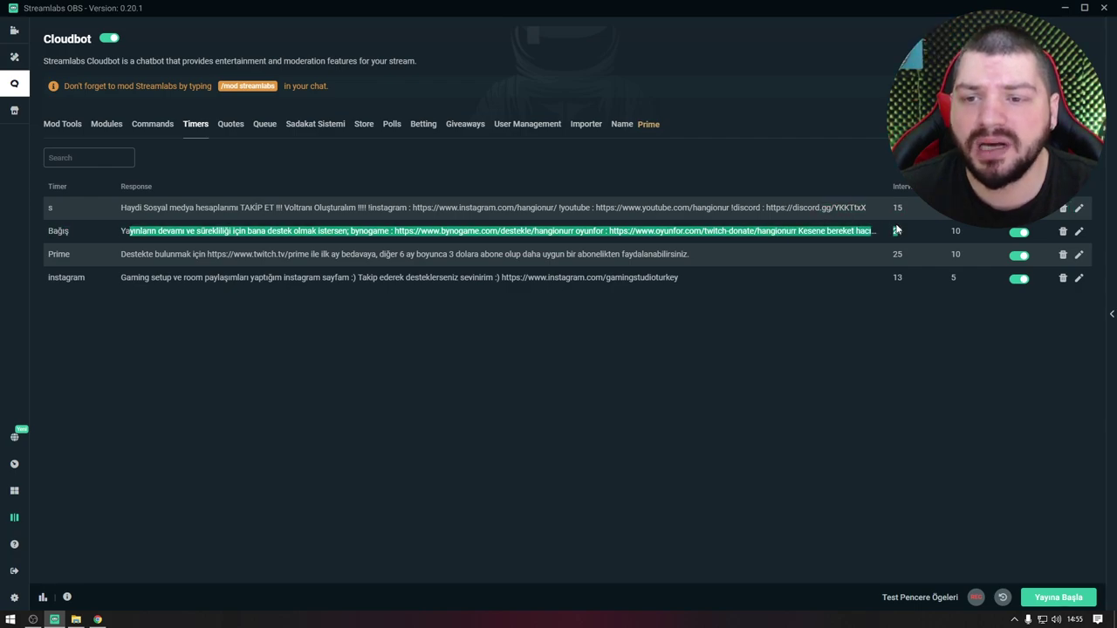
{"action": "left_click", "coordinate": [453, 320]}
{"action": "left_click_drag", "start_coordinate": [921, 249], "coordinate": [800, 255]}
{"action": "double_click", "coordinate": [899, 280]}
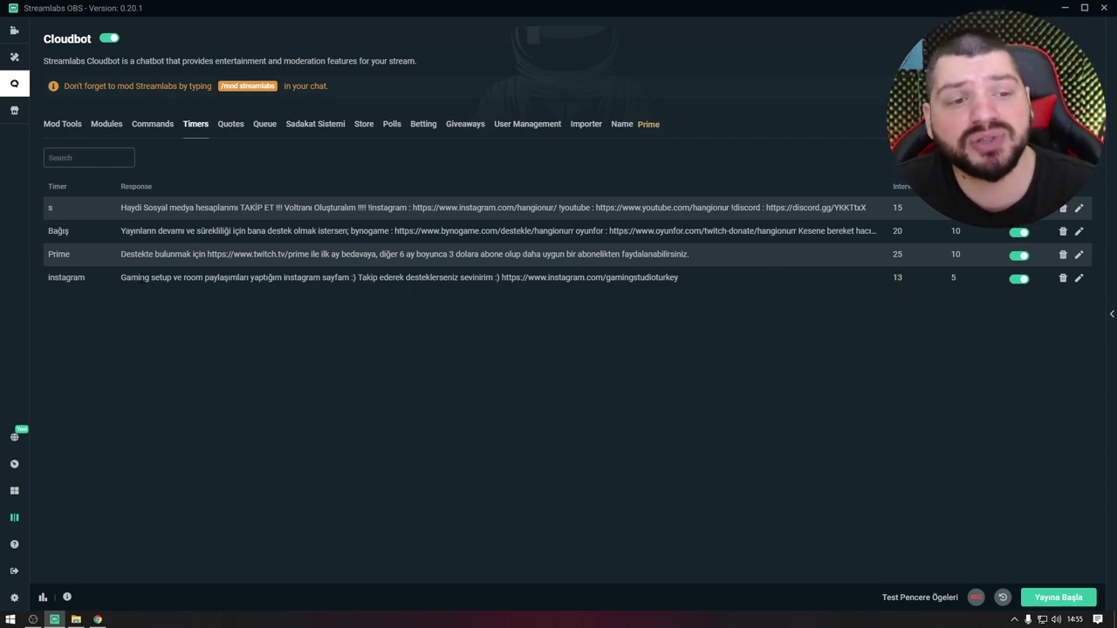
{"action": "left_click", "coordinate": [128, 292]}
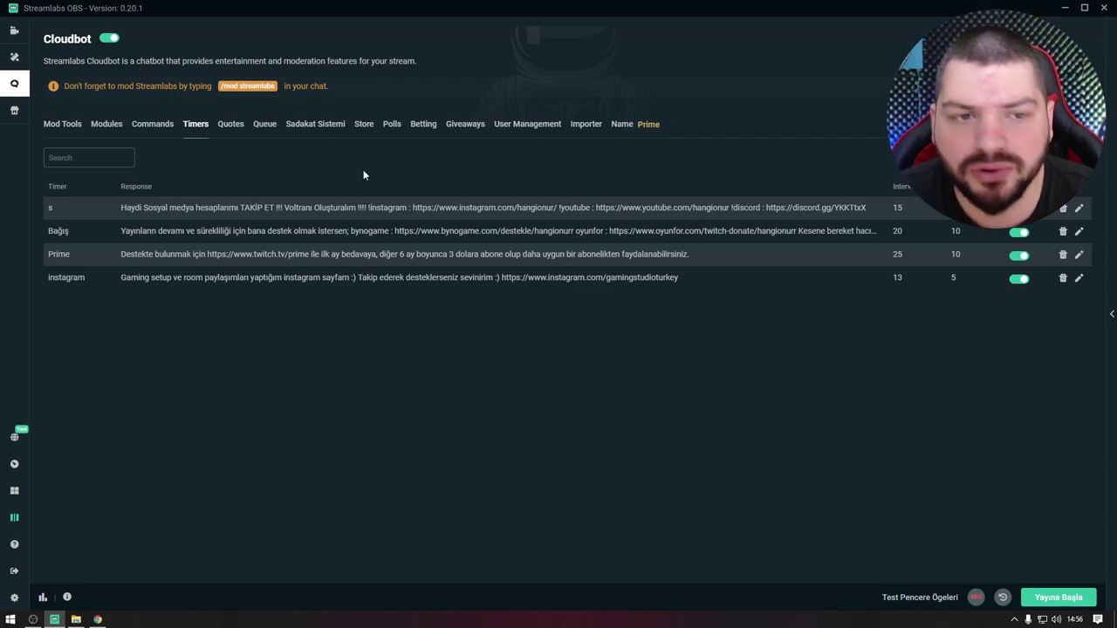
{"action": "left_click", "coordinate": [1047, 157]}
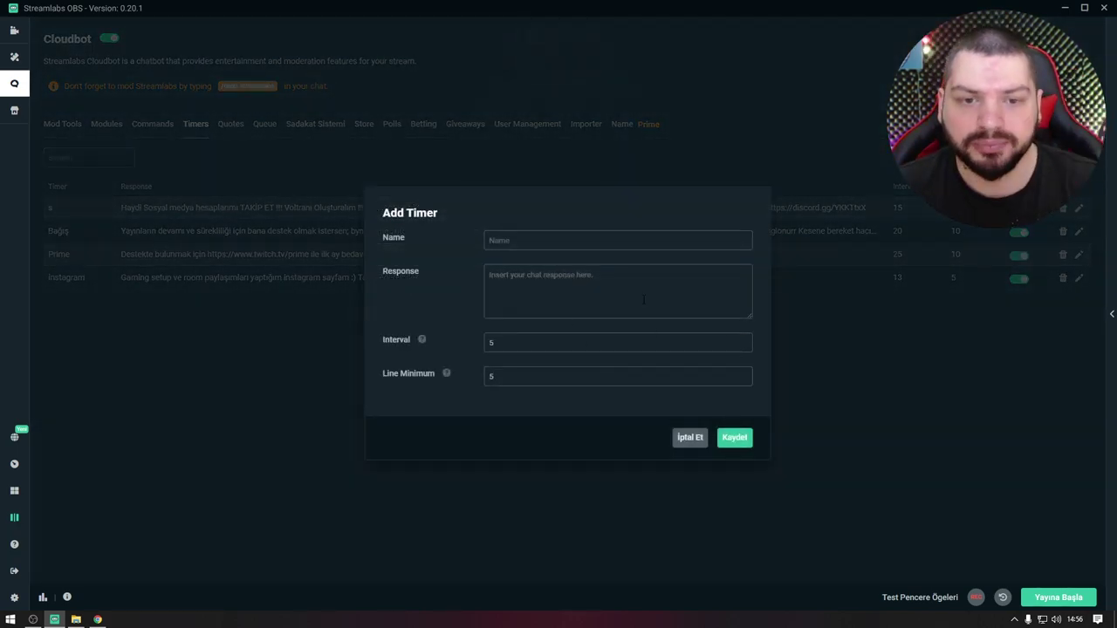
{"action": "left_click", "coordinate": [688, 442]}
{"action": "left_click", "coordinate": [689, 445]}
Step: Start a new timer named youtube with the response "youtube kanalıma abone olup destekte bulunursanız çok sevinirim" followed by the YouTube channel link
{"action": "left_click", "coordinate": [1047, 158]}
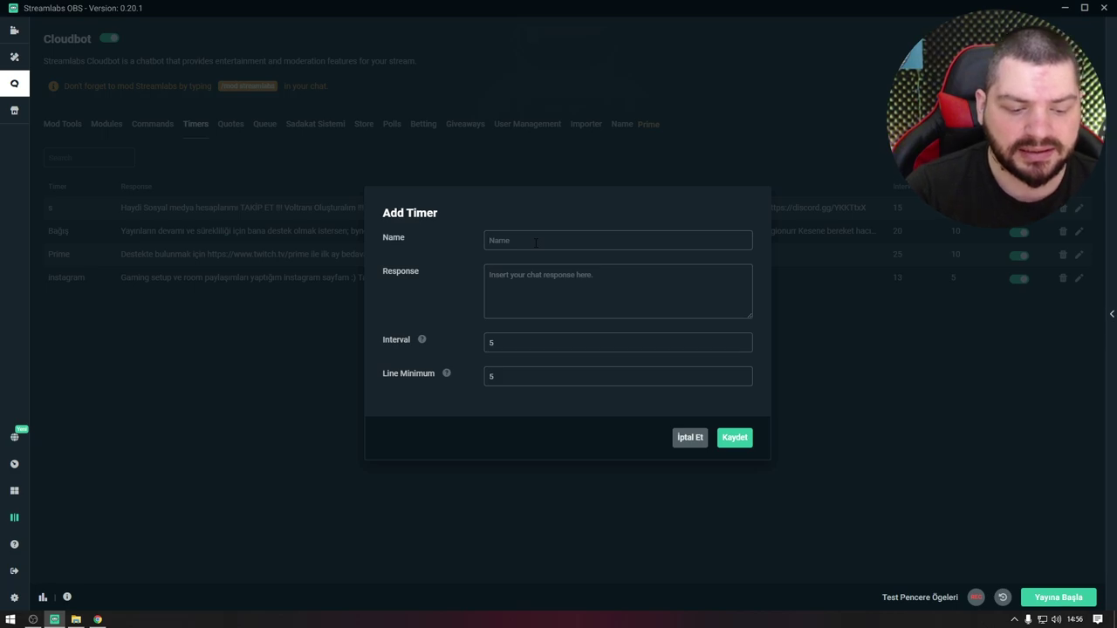
{"action": "type", "text": "youtube"}
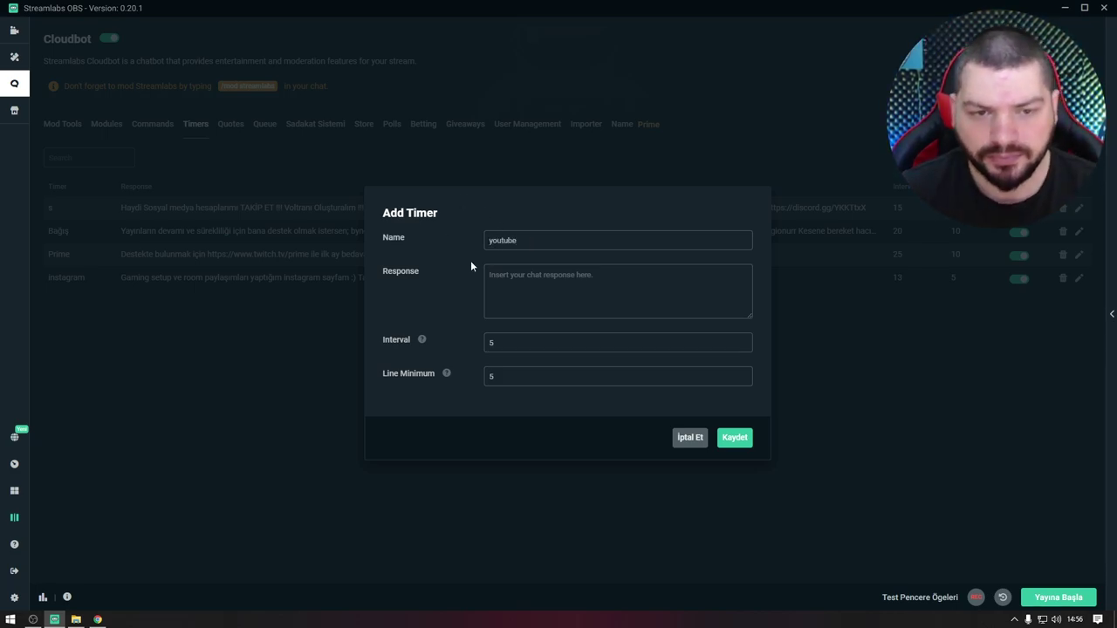
{"action": "left_click", "coordinate": [520, 279]}
{"action": "type", "text": "yo"}
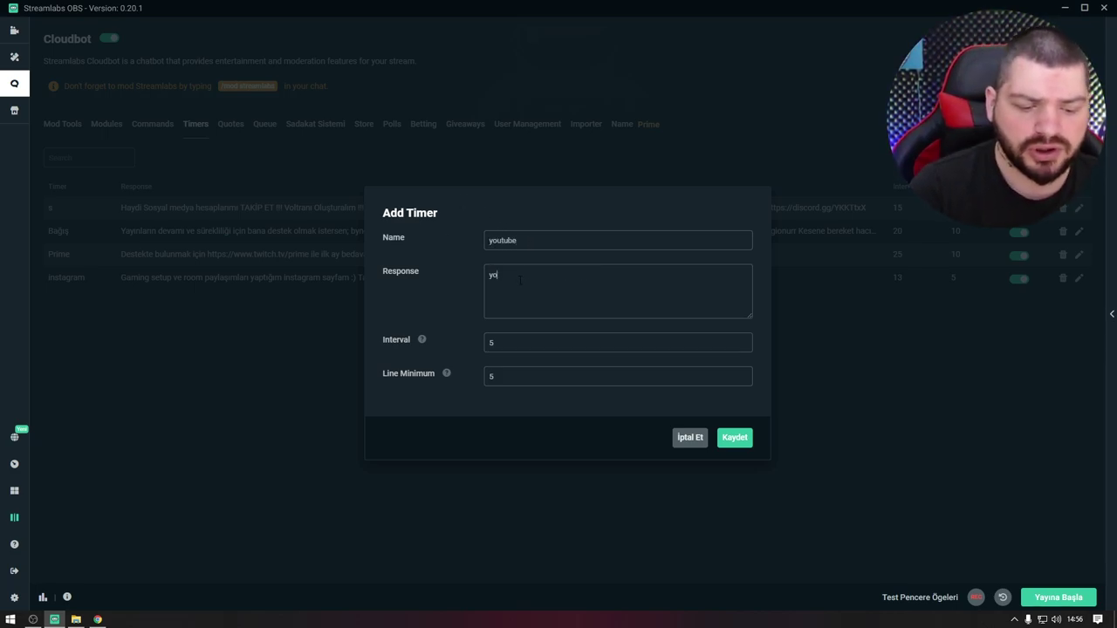
{"action": "type", "text": "utube kanalıma a"}
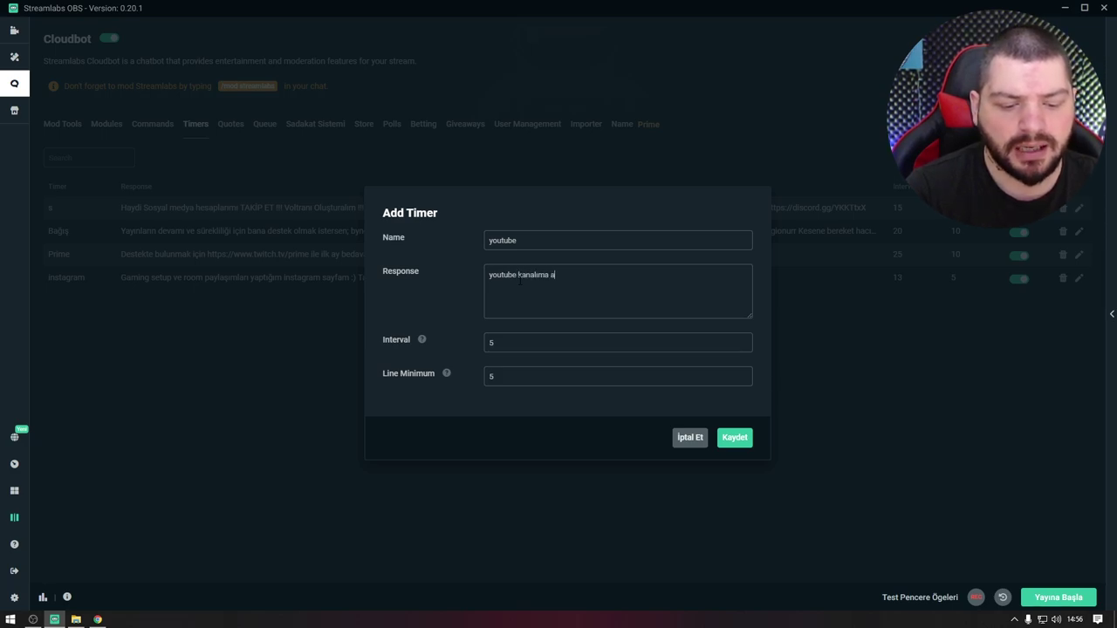
{"action": "type", "text": "bone olup dest"}
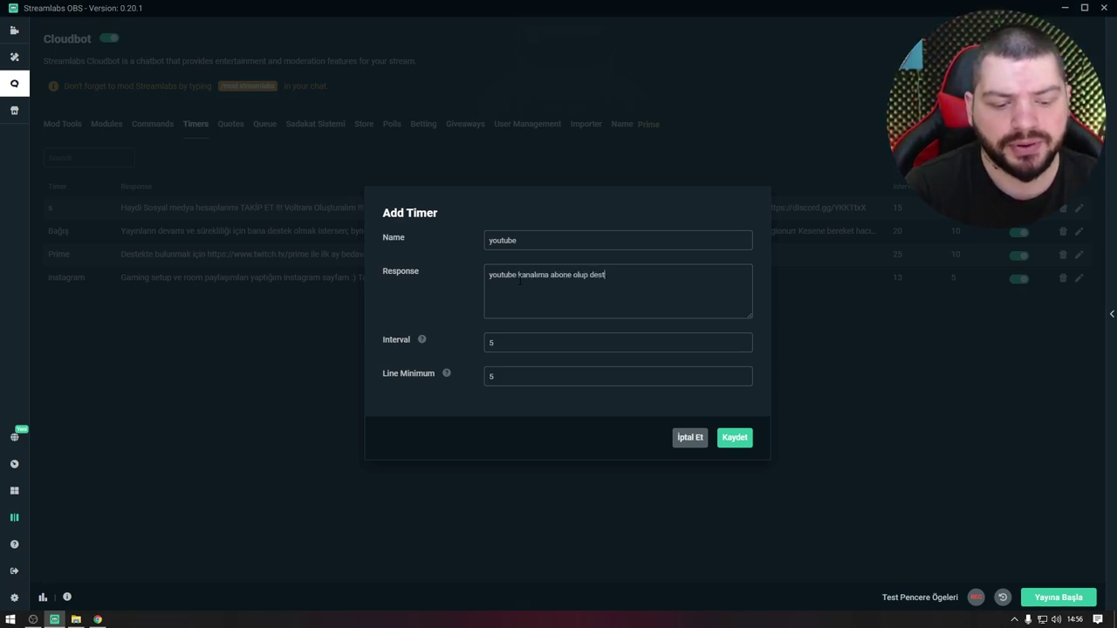
{"action": "type", "text": "ekte bulunursanız çok sevi"}
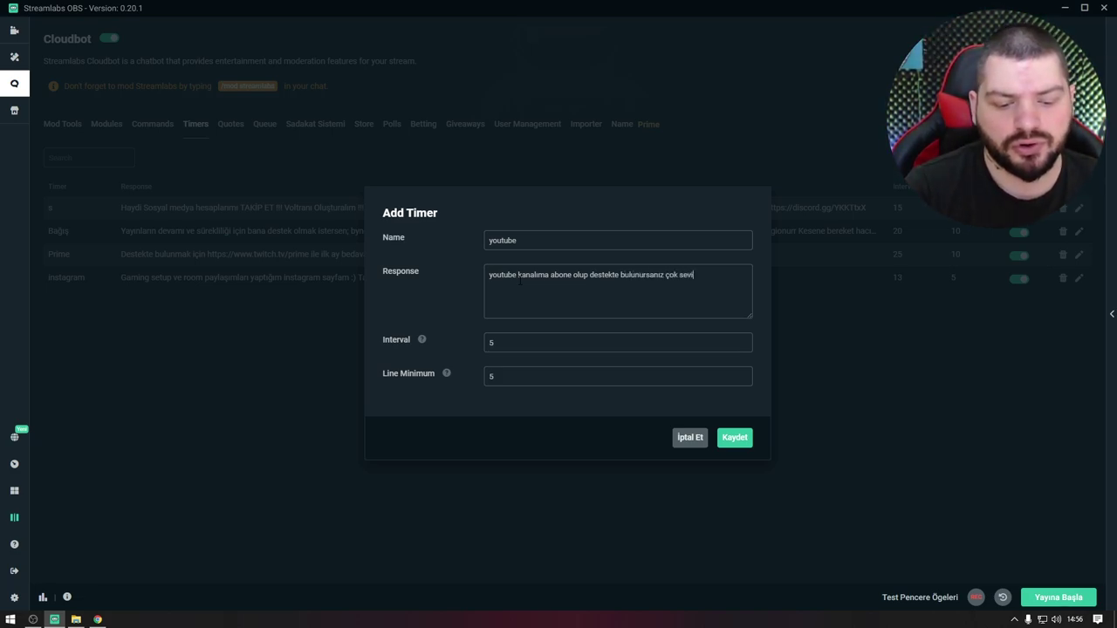
{"action": "type", "text": "nirim www.youtube.com/hangio"}
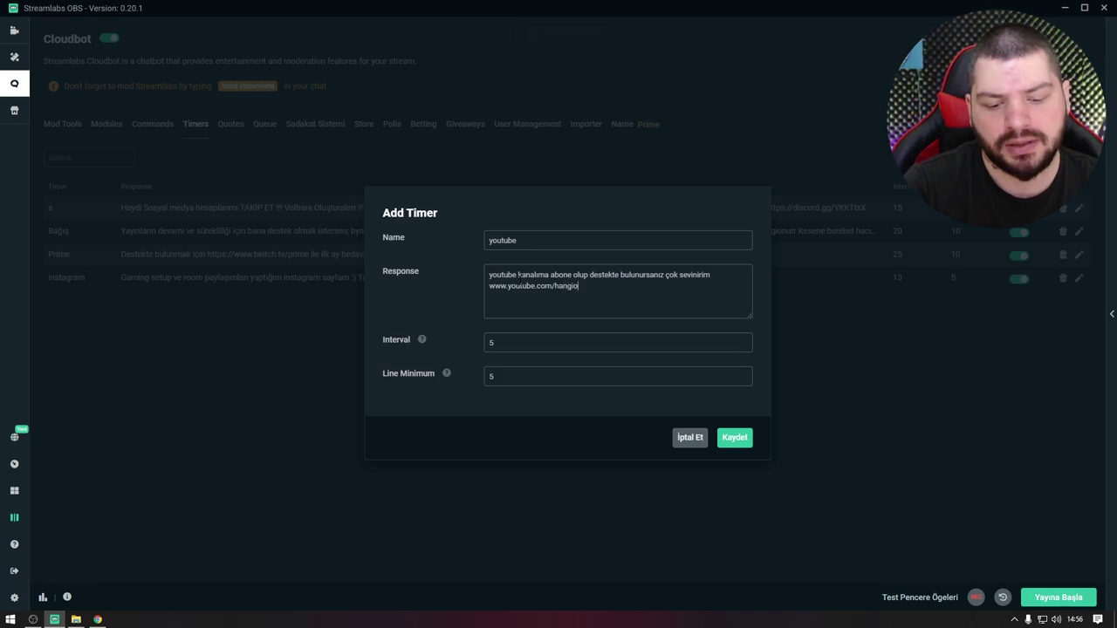
{"action": "type", "text": "nur"}
Step: Set the youtube timer's interval to 10 and its line minimum to 15, and save the timer
{"action": "left_click", "coordinate": [523, 343]}
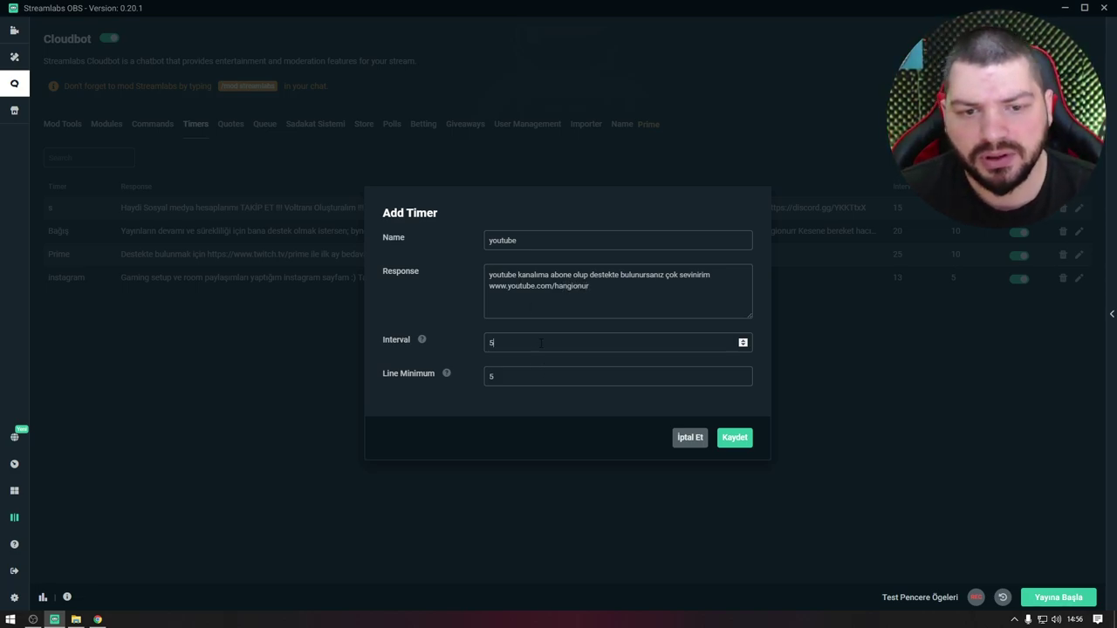
{"action": "left_click", "coordinate": [530, 381]}
{"action": "type", "text": "51"}
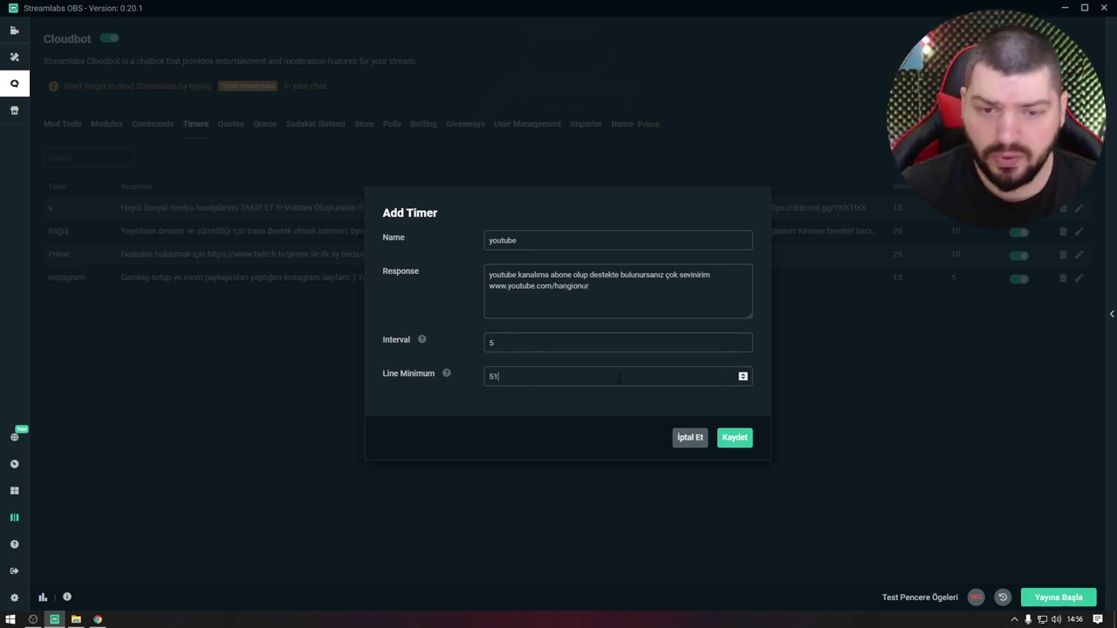
{"action": "key", "text": "BackSpace"}
{"action": "type", "text": "15"}
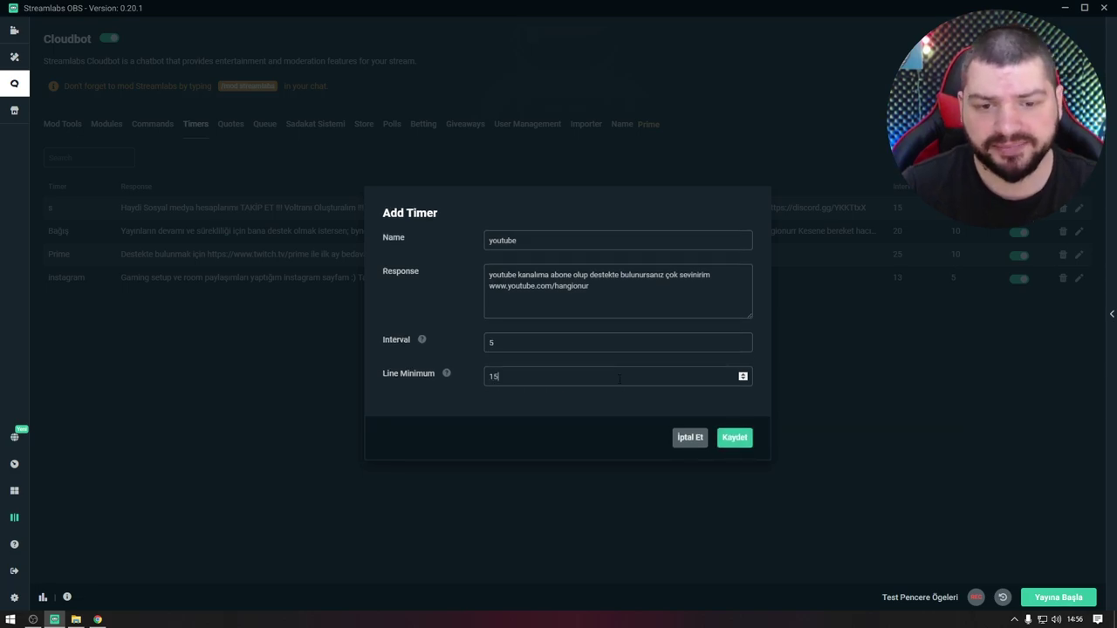
{"action": "left_click", "coordinate": [572, 349]}
{"action": "type", "text": "15"}
{"action": "left_click", "coordinate": [734, 437]}
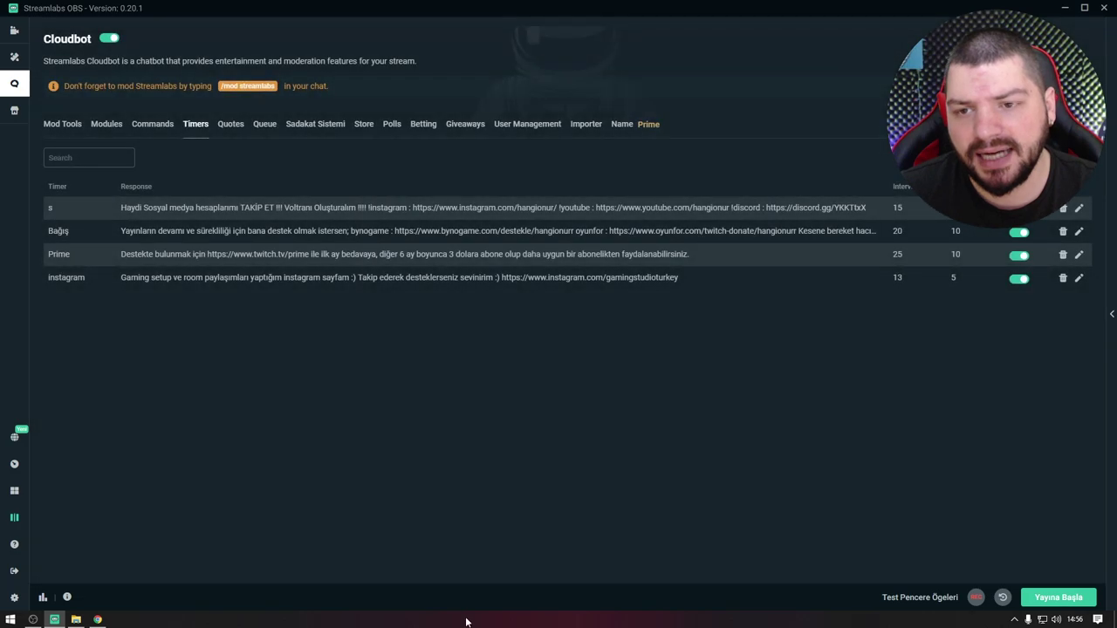
Step: Review the saved youtube timer's entry in the list and highlight its response text
{"action": "left_click_drag", "start_coordinate": [124, 301], "coordinate": [969, 301]}
{"action": "left_click", "coordinate": [946, 346]}
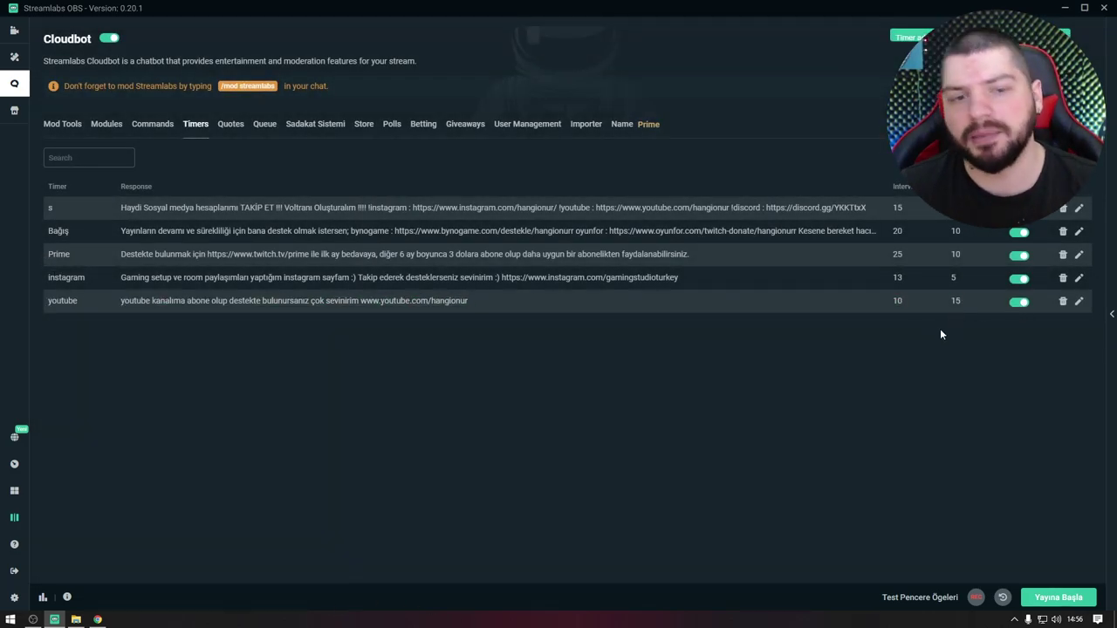
{"action": "left_click_drag", "start_coordinate": [133, 301], "coordinate": [468, 307]}
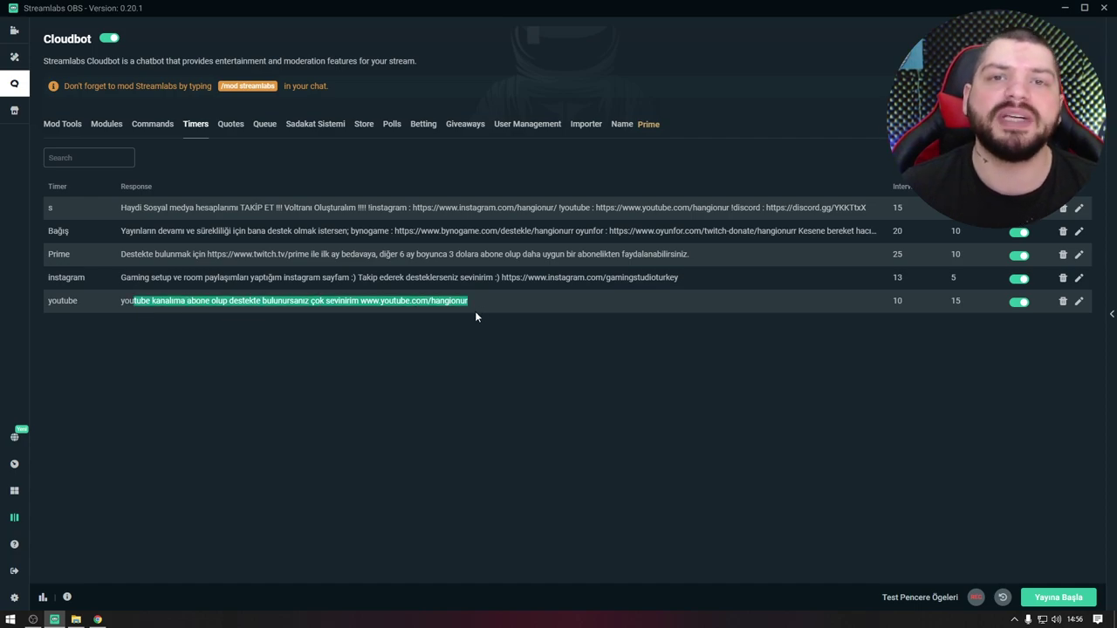
Step: Delete the youtube timer from the timers list and confirm the deletion
{"action": "left_click", "coordinate": [1063, 301]}
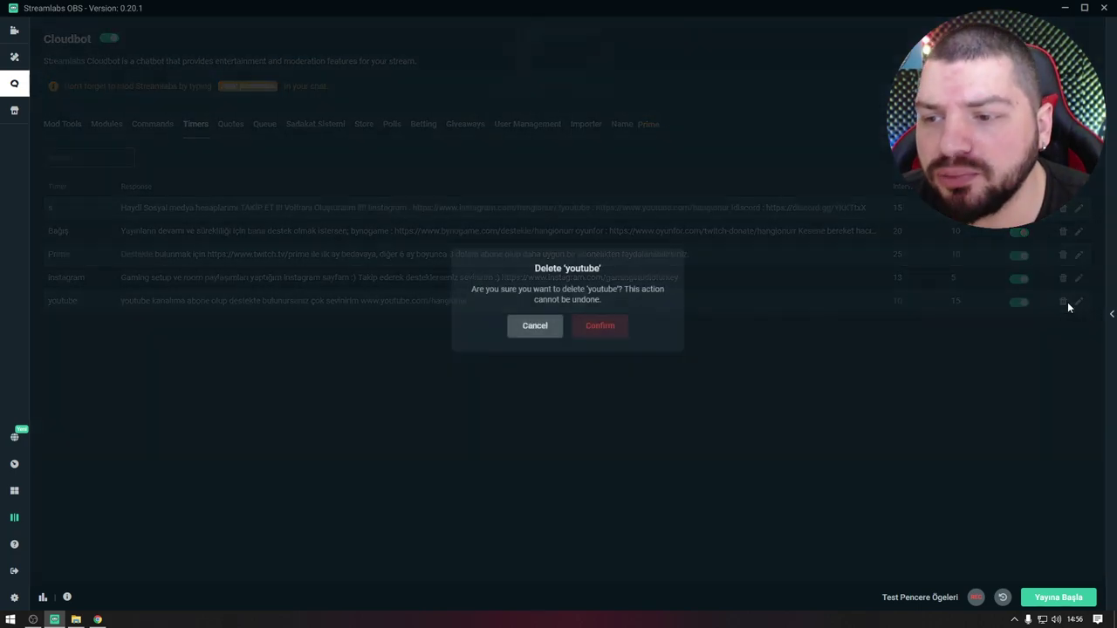
{"action": "left_click", "coordinate": [585, 345]}
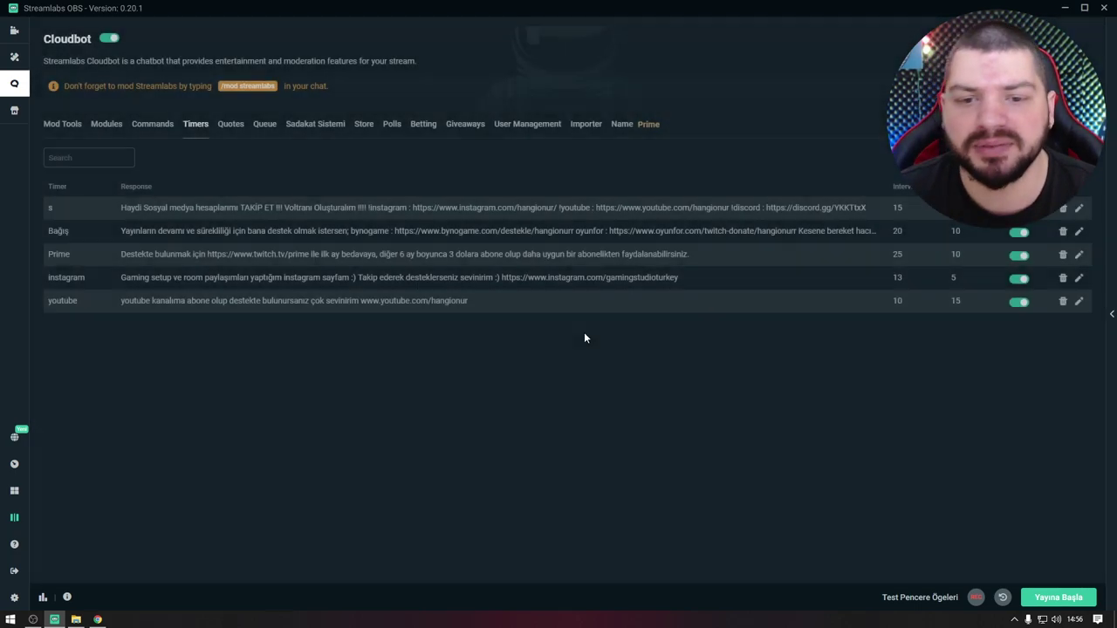
Step: Start a new custom Cloudbot command named !yt
{"action": "left_click", "coordinate": [150, 125]}
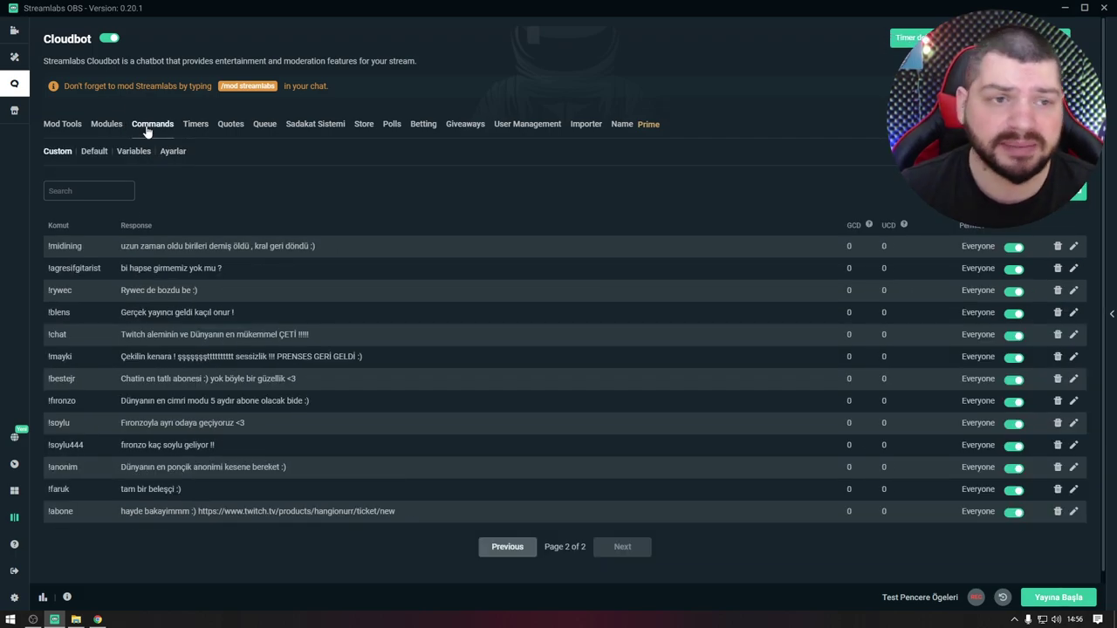
{"action": "left_click", "coordinate": [1080, 194]}
{"action": "left_click", "coordinate": [512, 226]}
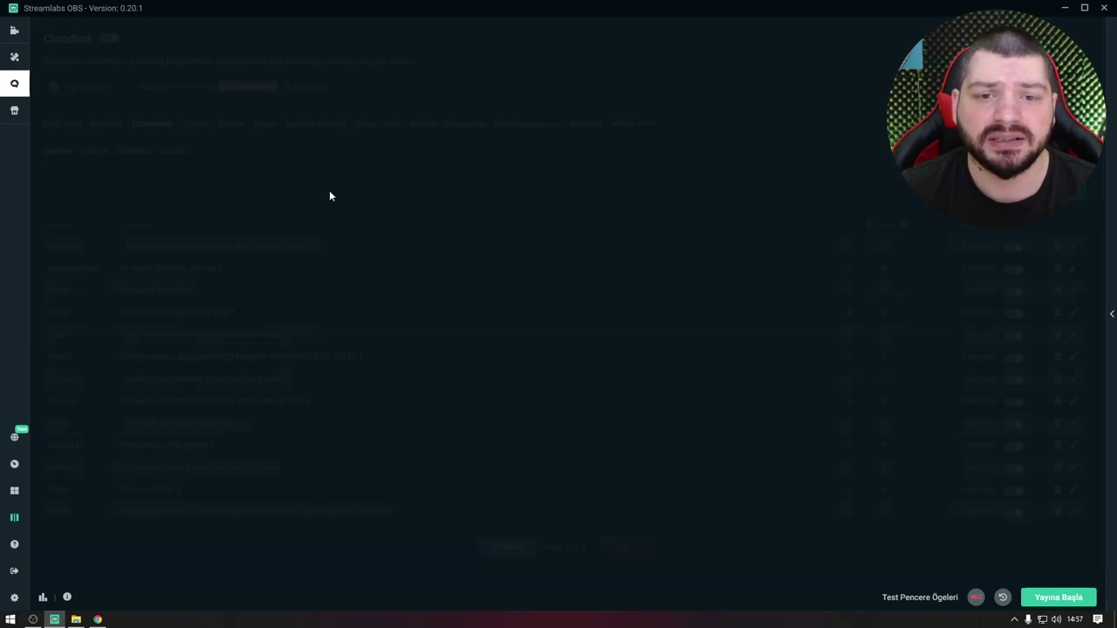
{"action": "left_click", "coordinate": [329, 196]}
{"action": "left_click", "coordinate": [1079, 194]}
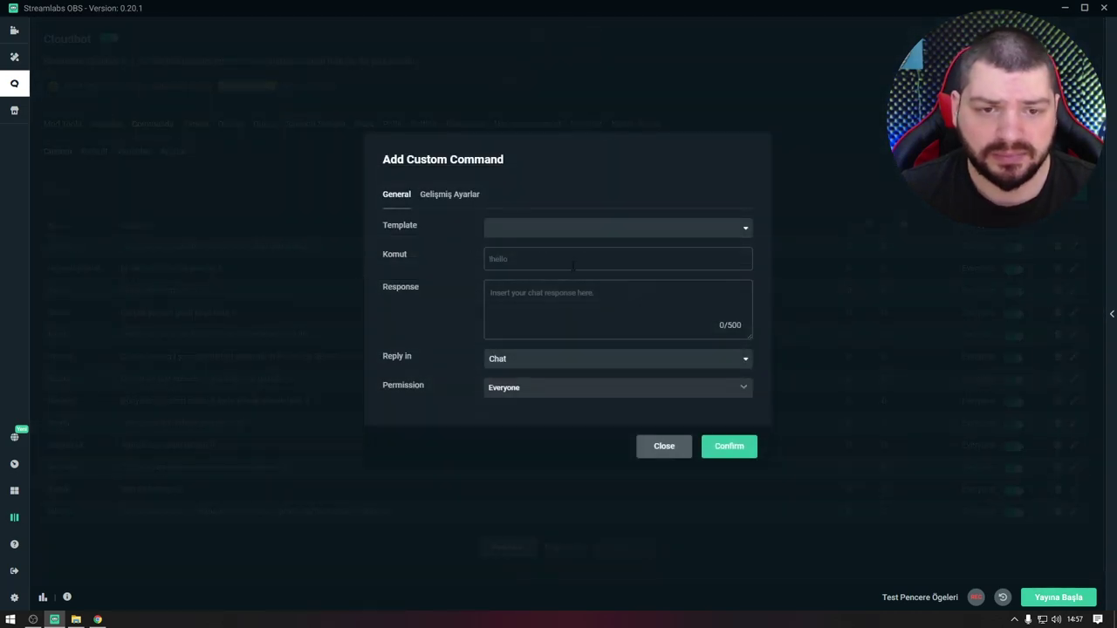
{"action": "type", "text": "!yt"}
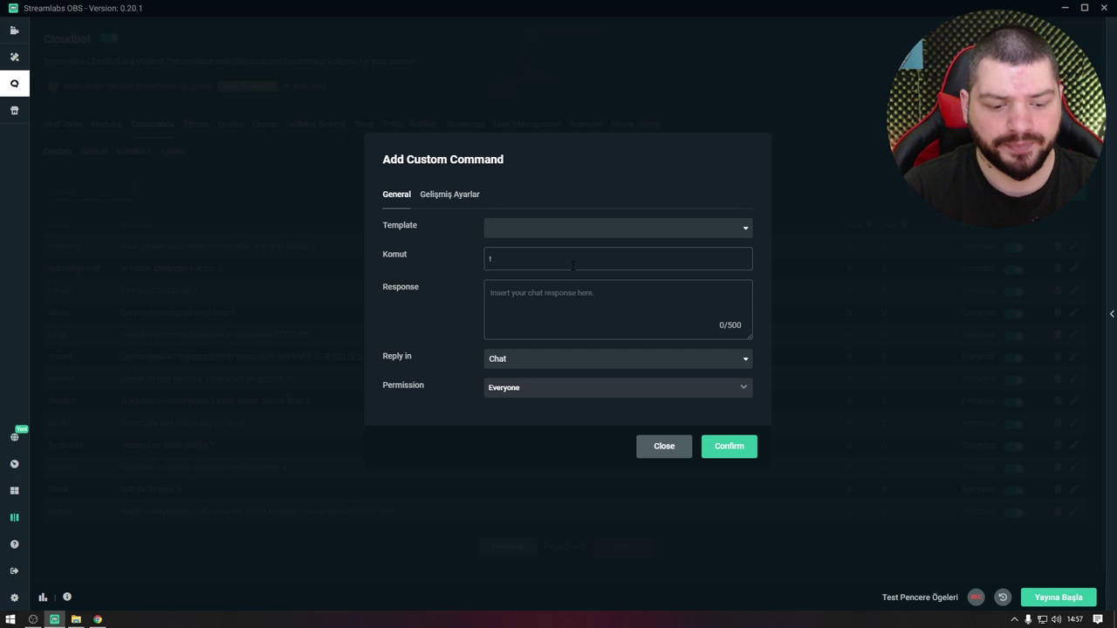
Step: Set the !yt command's response to the YouTube channel link and save the command
{"action": "left_click", "coordinate": [601, 306]}
{"action": "type", "text": "www.yourtu"}
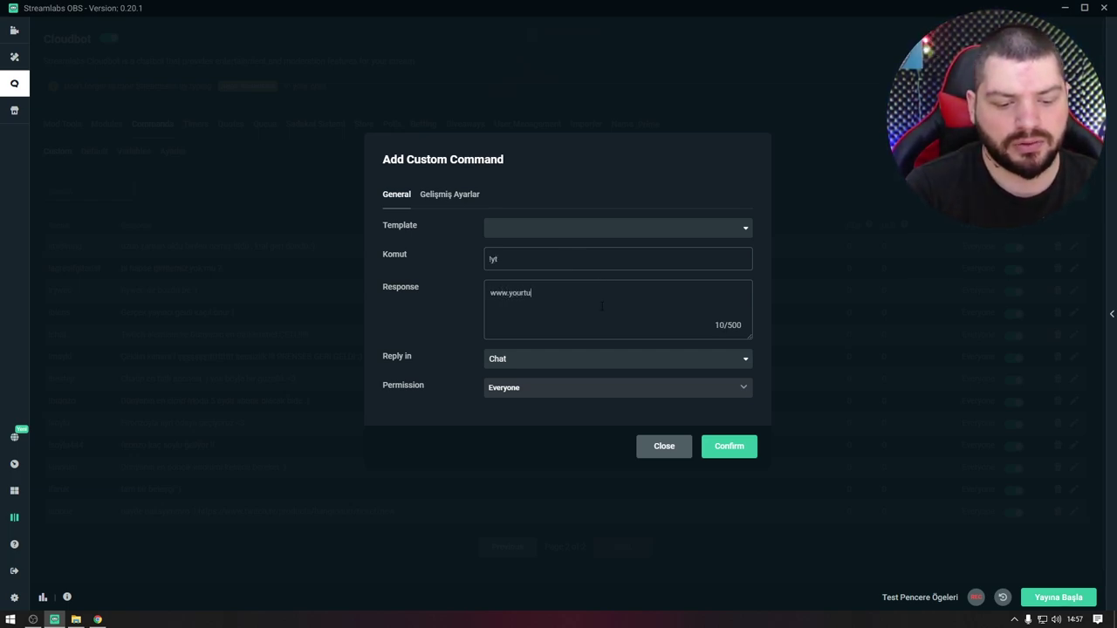
{"action": "key", "text": "BackSpace"}
{"action": "key", "text": "BackSpace"}
{"action": "key", "text": "BackSpace"}
{"action": "type", "text": "tube.com"}
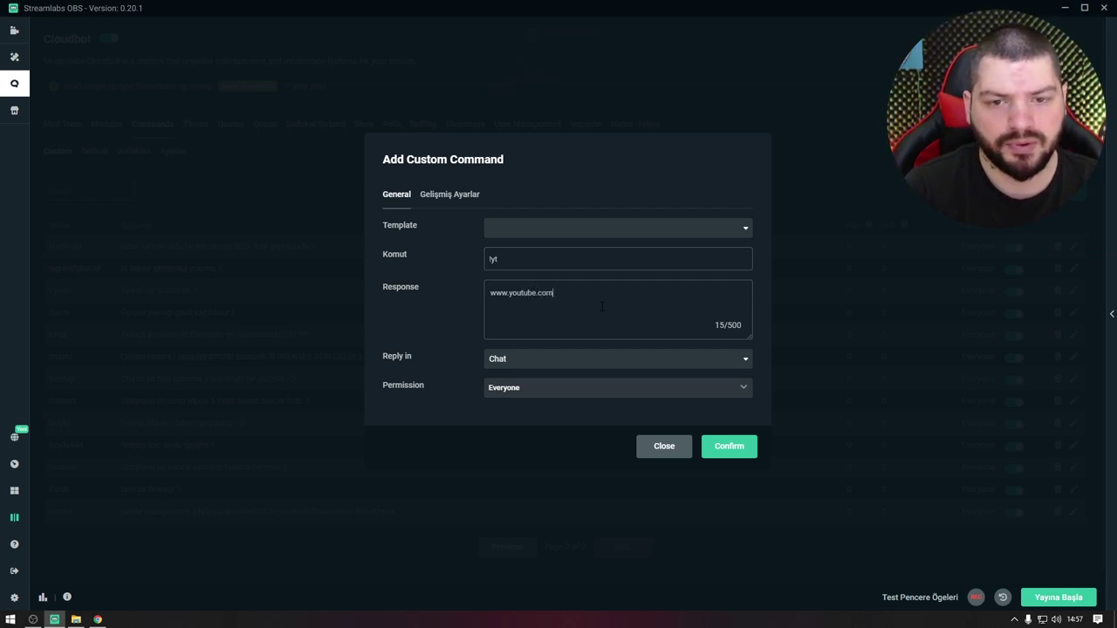
{"action": "type", "text": "/hangionuer"}
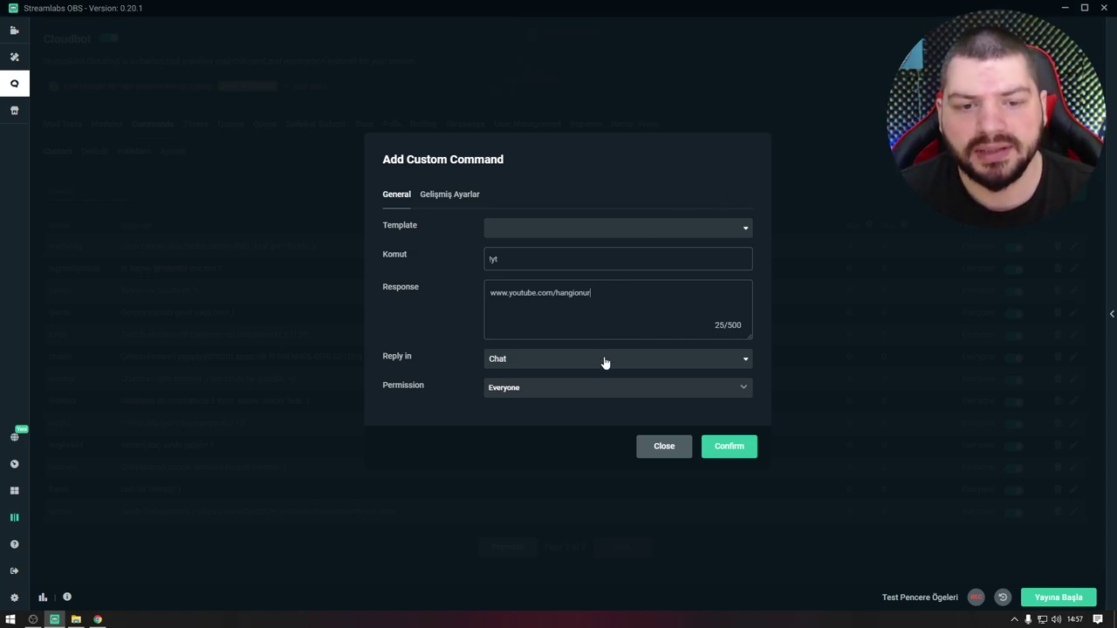
{"action": "left_click", "coordinate": [710, 446]}
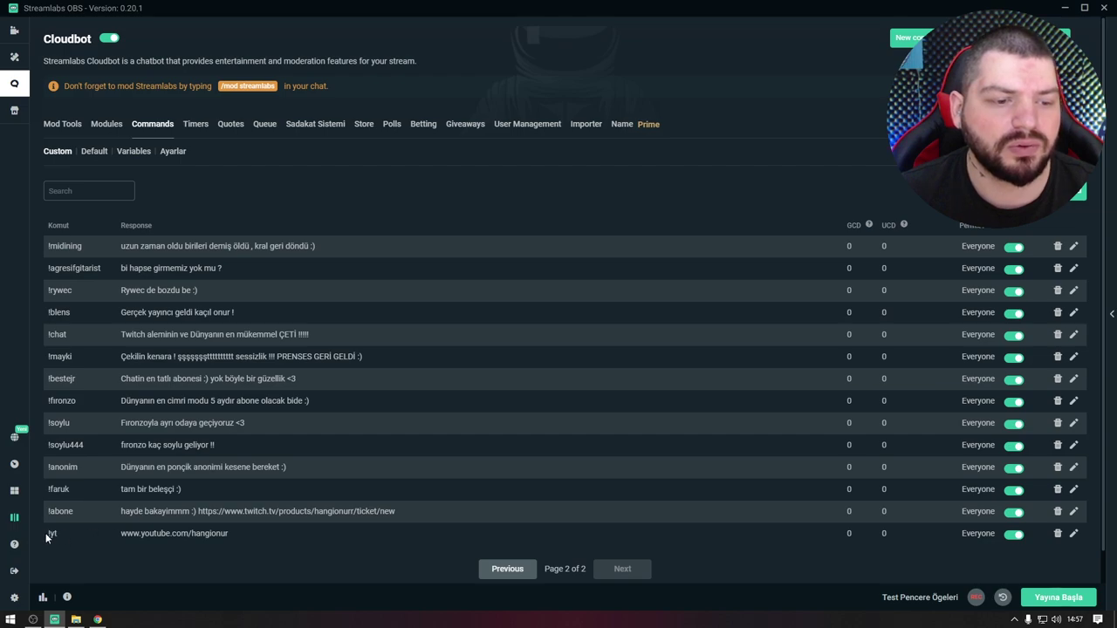
Step: Highlight the !yt entry in the custom commands list, then delete that command and confirm the deletion
{"action": "left_click_drag", "start_coordinate": [45, 533], "coordinate": [213, 533]}
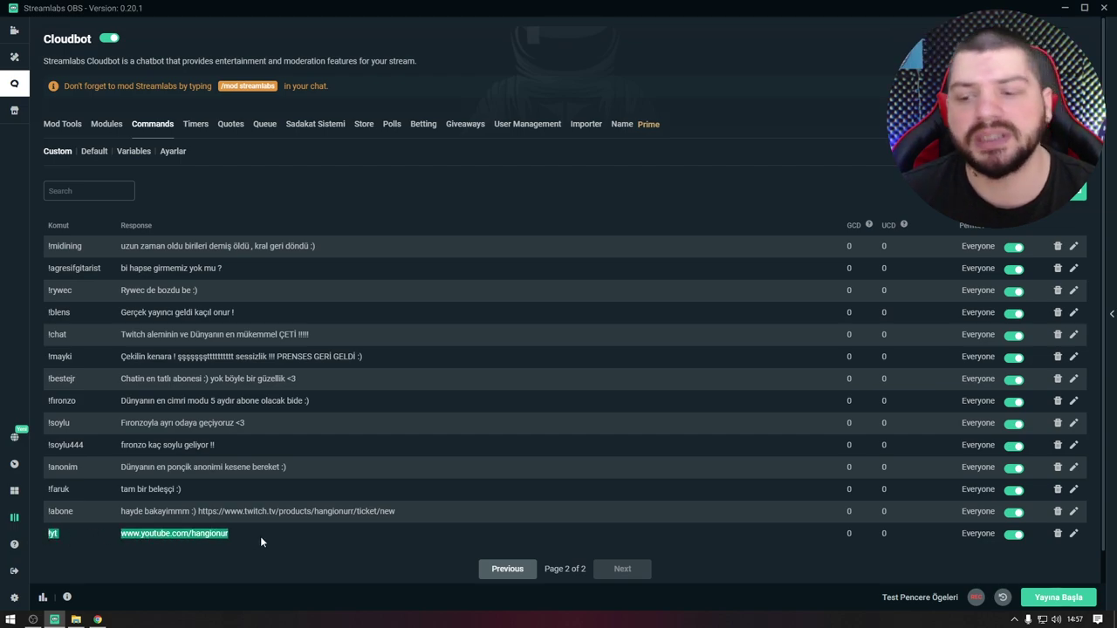
{"action": "left_click", "coordinate": [1058, 533]}
{"action": "left_click", "coordinate": [620, 329]}
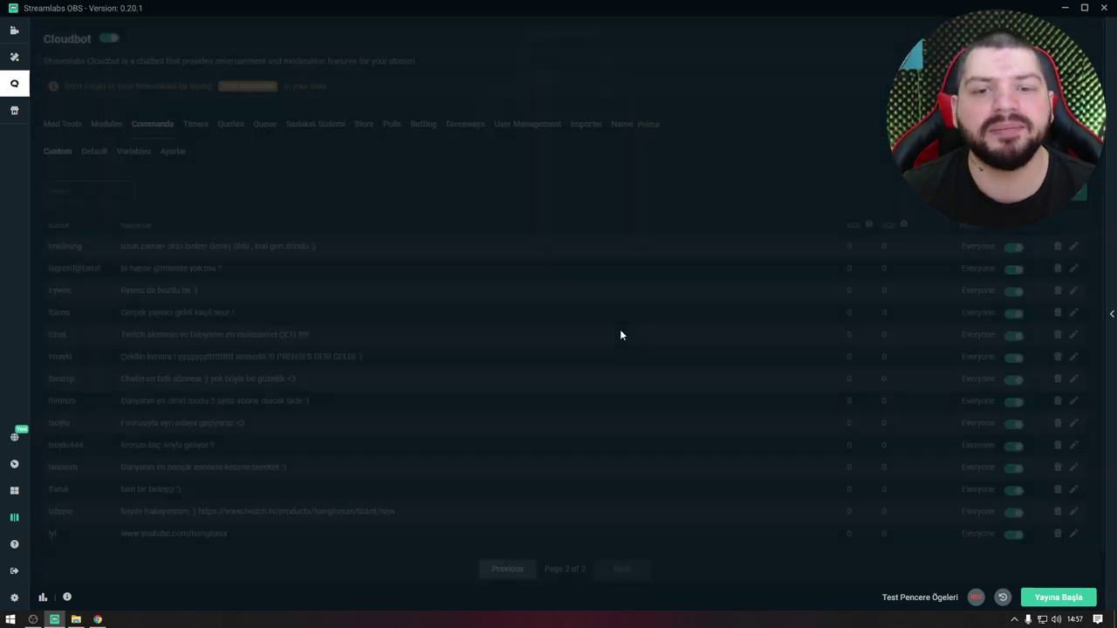
Step: Look over the timers list, then compare the loyalty system's users list with its settings
{"action": "left_click", "coordinate": [194, 124]}
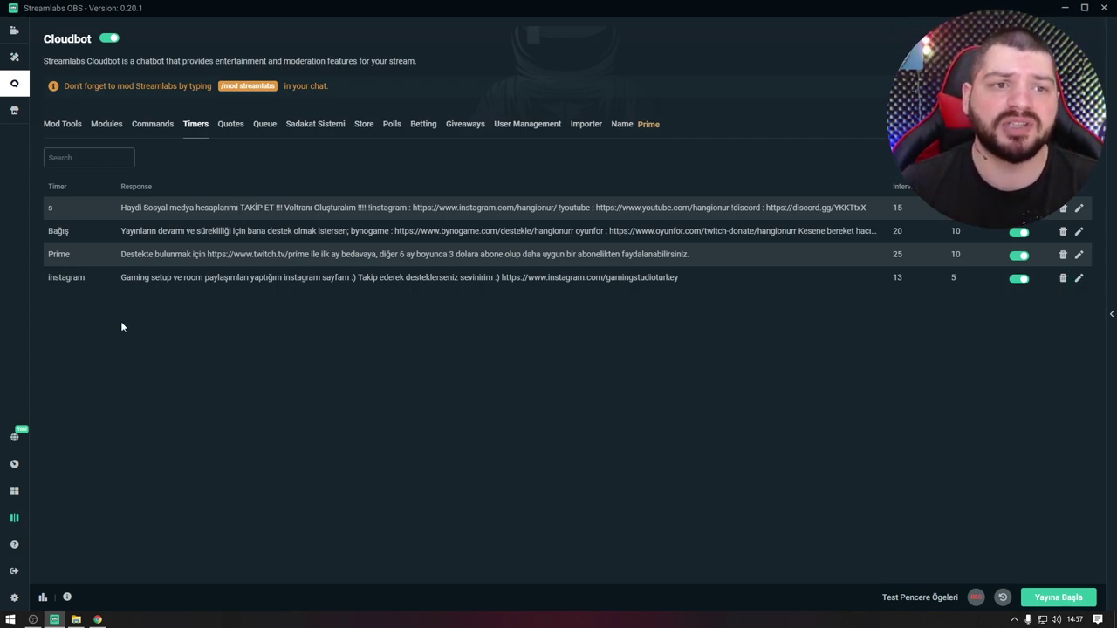
{"action": "left_click", "coordinate": [306, 133]}
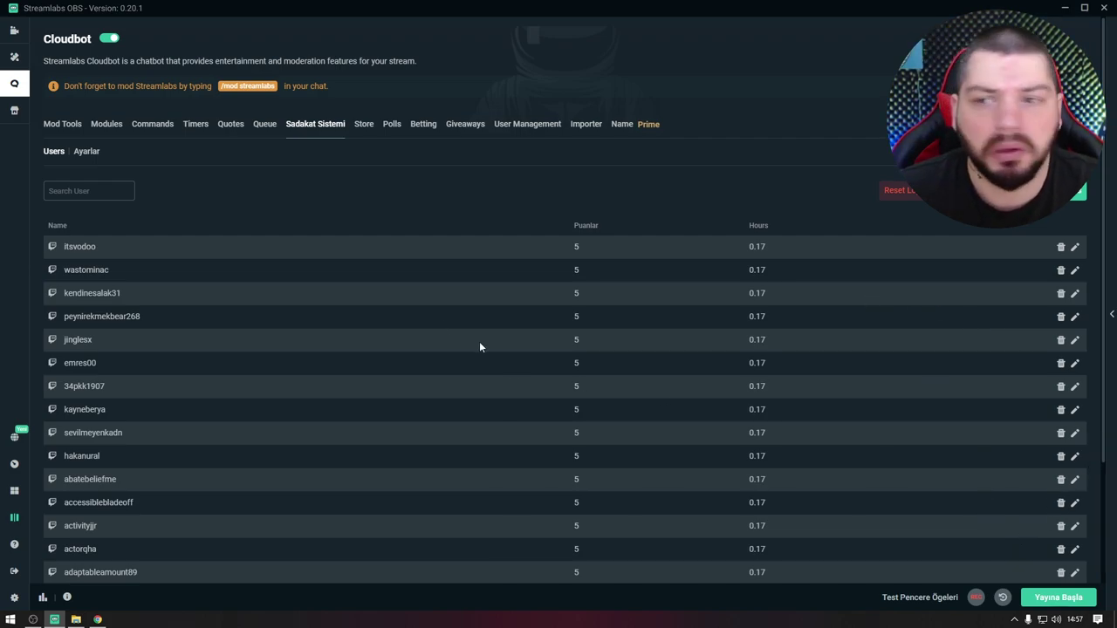
{"action": "left_click", "coordinate": [83, 154]}
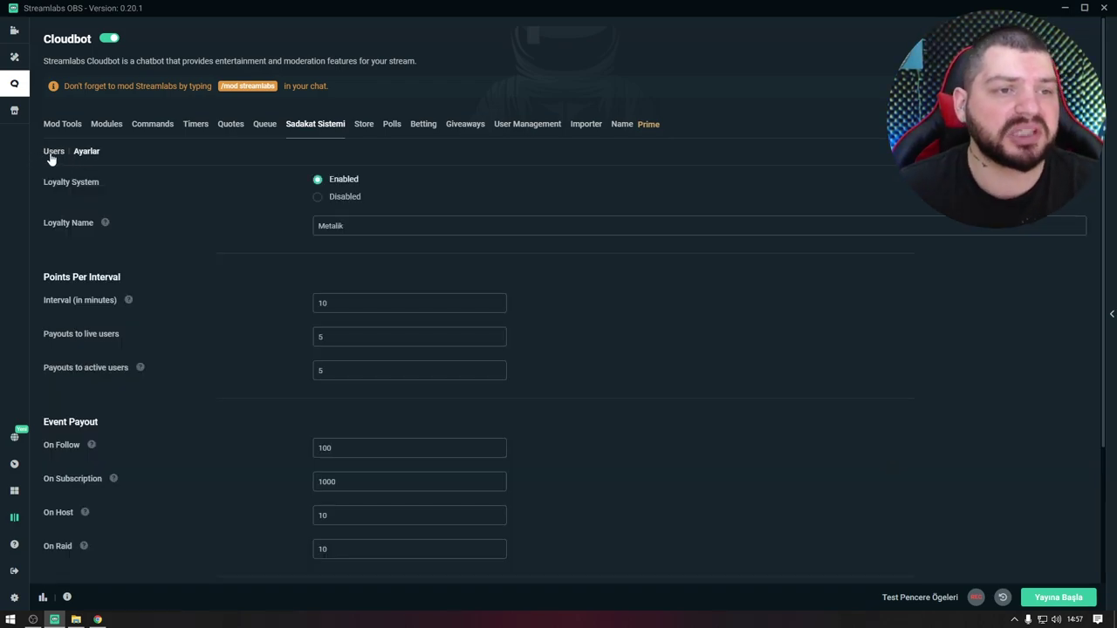
{"action": "left_click", "coordinate": [53, 153]}
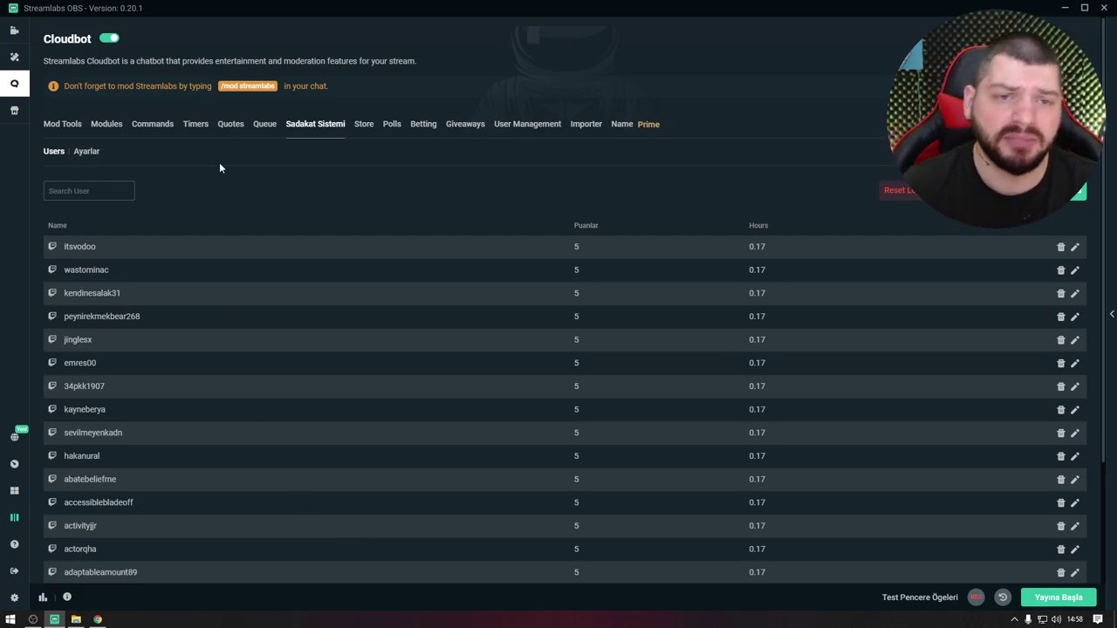
{"action": "left_click", "coordinate": [86, 152]}
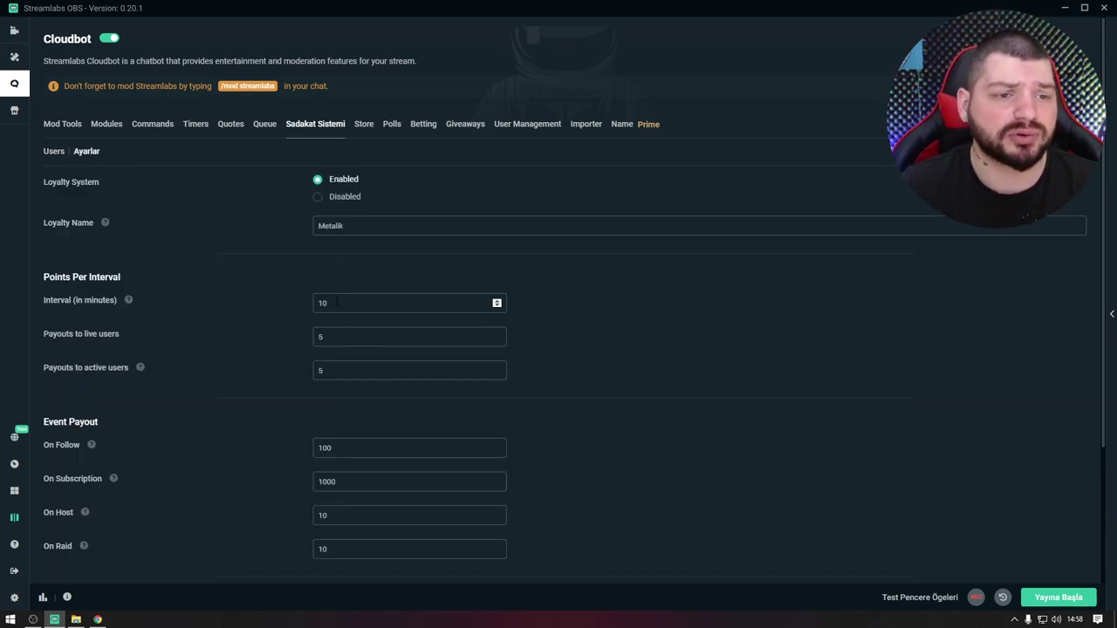
Step: Examine the loyalty system's points per interval and its event payouts for follows, subscriptions and hosts
{"action": "left_click_drag", "start_coordinate": [85, 276], "coordinate": [142, 278]}
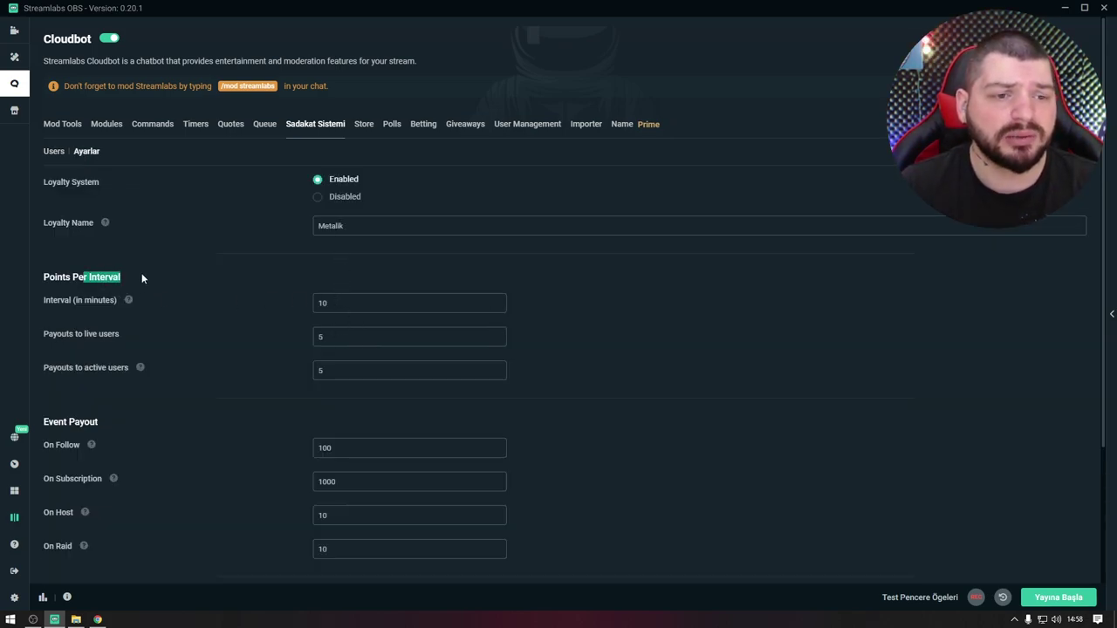
{"action": "left_click", "coordinate": [339, 305]}
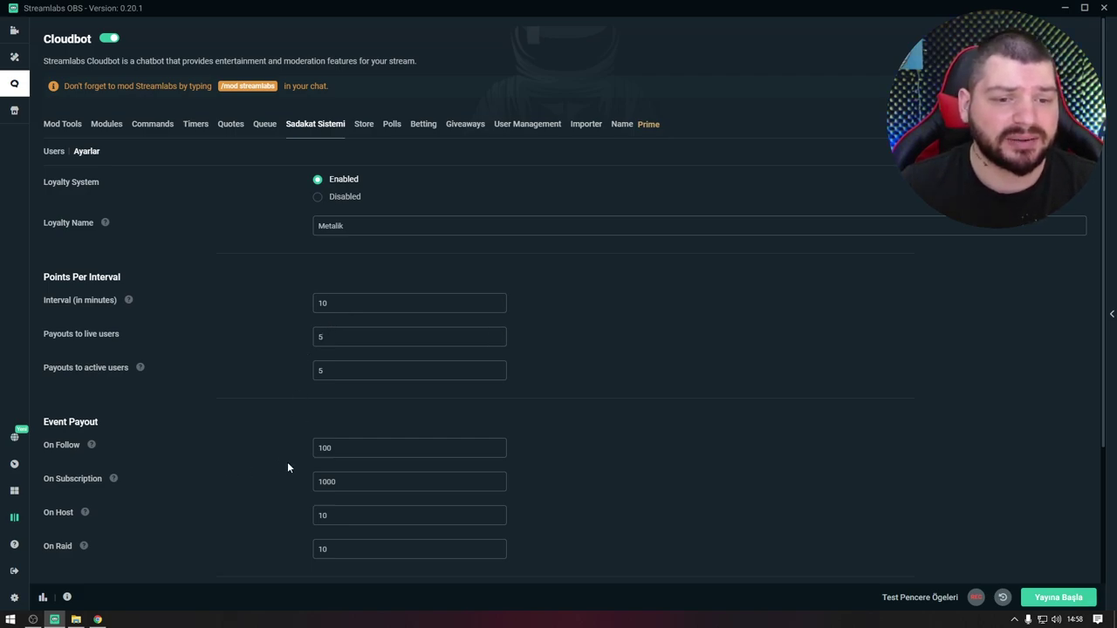
{"action": "left_click_drag", "start_coordinate": [53, 445], "coordinate": [102, 439]}
{"action": "left_click", "coordinate": [366, 449]}
{"action": "left_click", "coordinate": [333, 482]}
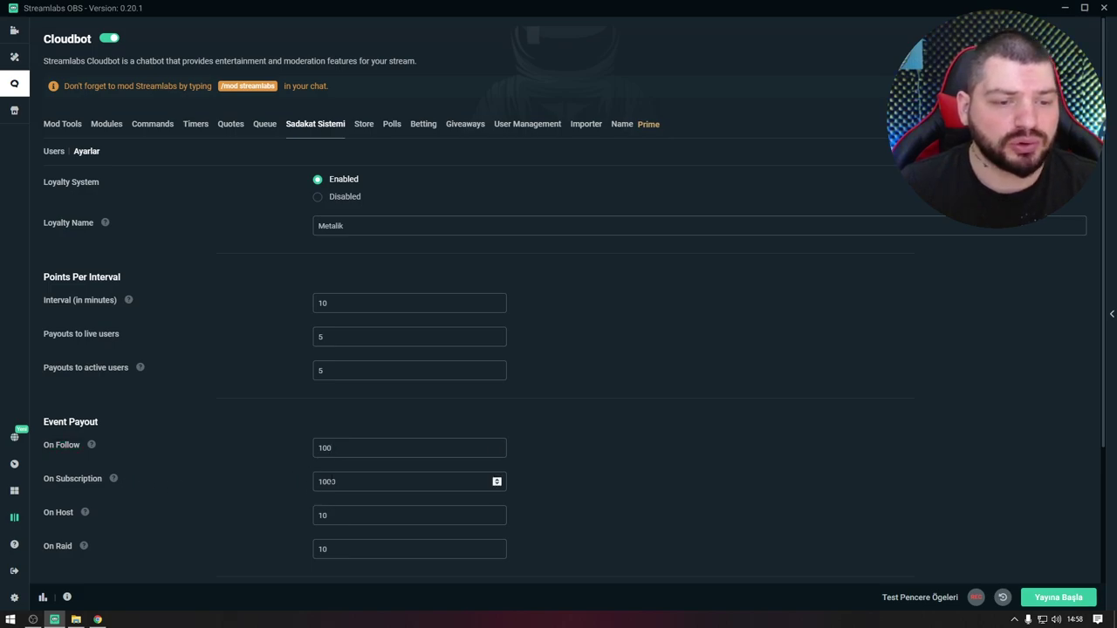
{"action": "left_click", "coordinate": [339, 513]}
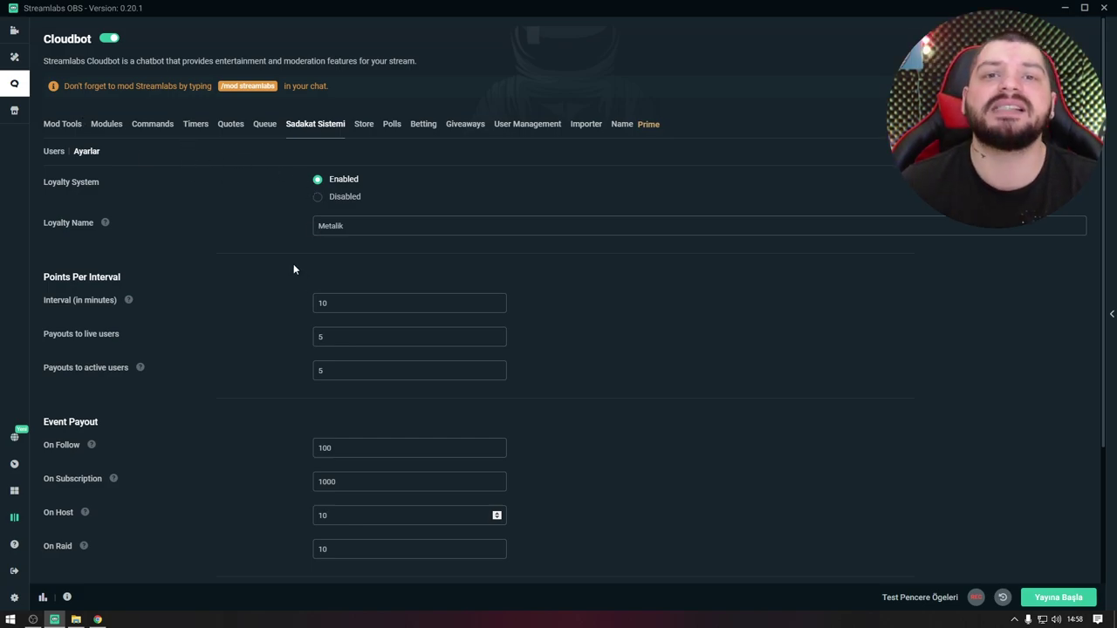
Step: Return to the scene editor and turn off studio mode
{"action": "left_click", "coordinate": [14, 30]}
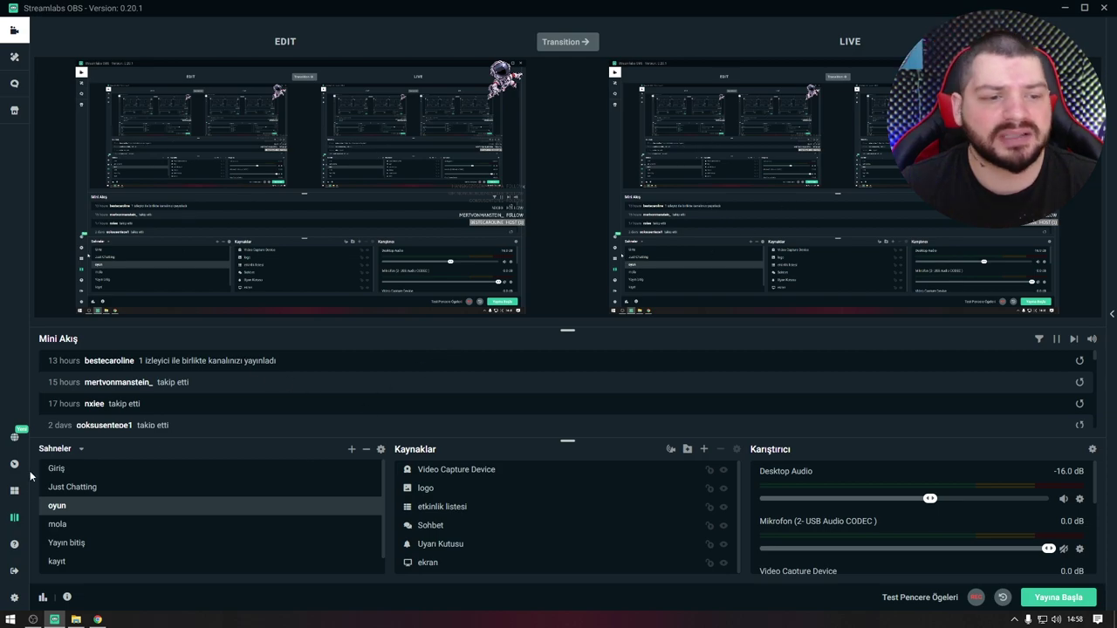
{"action": "left_click", "coordinate": [9, 525]}
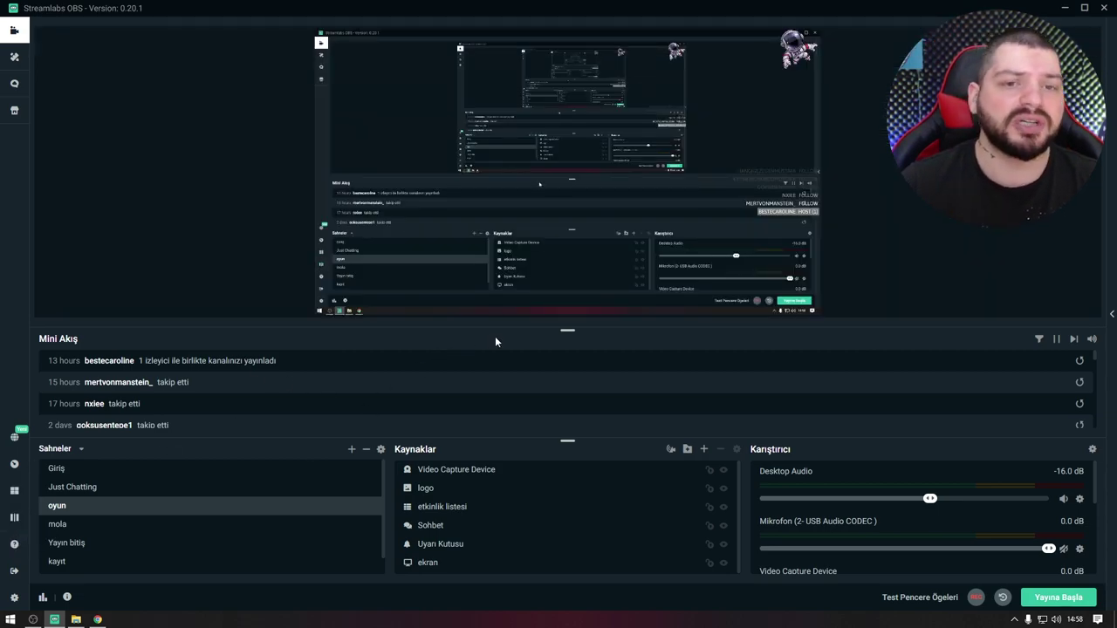